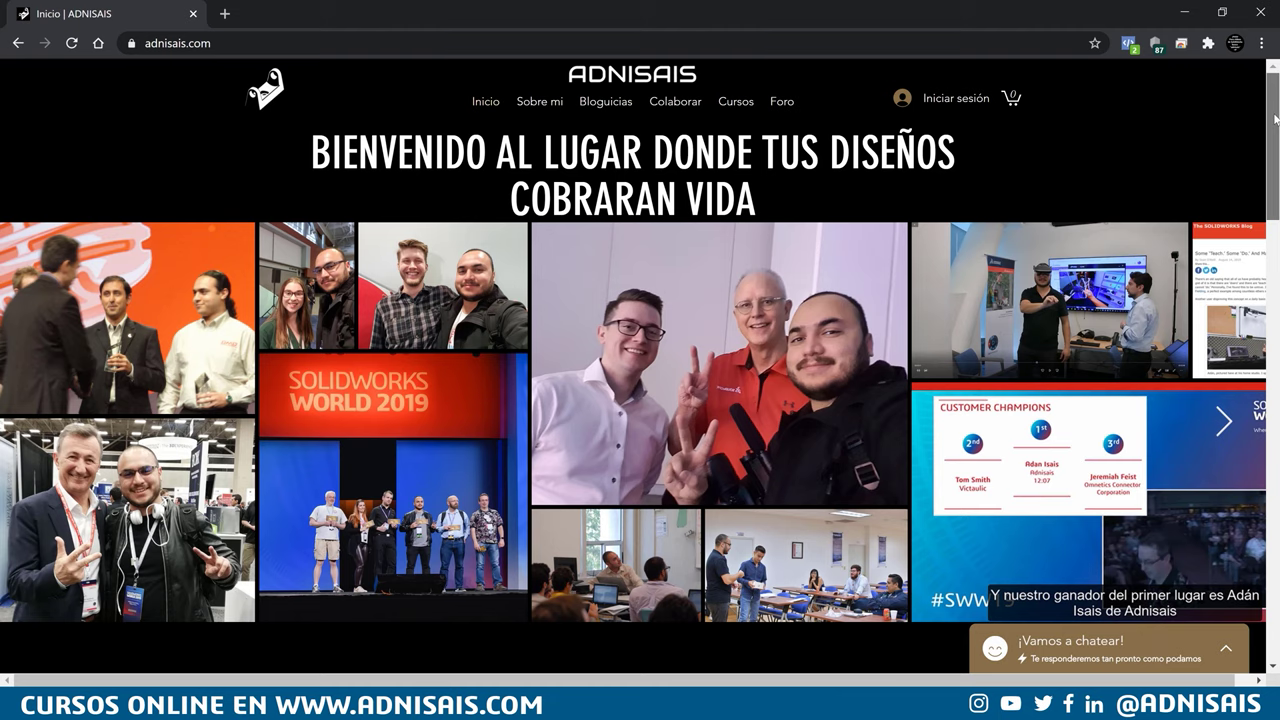
Scroll the adnisais.com home page down to the Cursos Gratuitos de SOLIDWORKS tiles
{"action": "left_click_drag", "start_coordinate": [1275, 119], "coordinate": [1277, 195]}
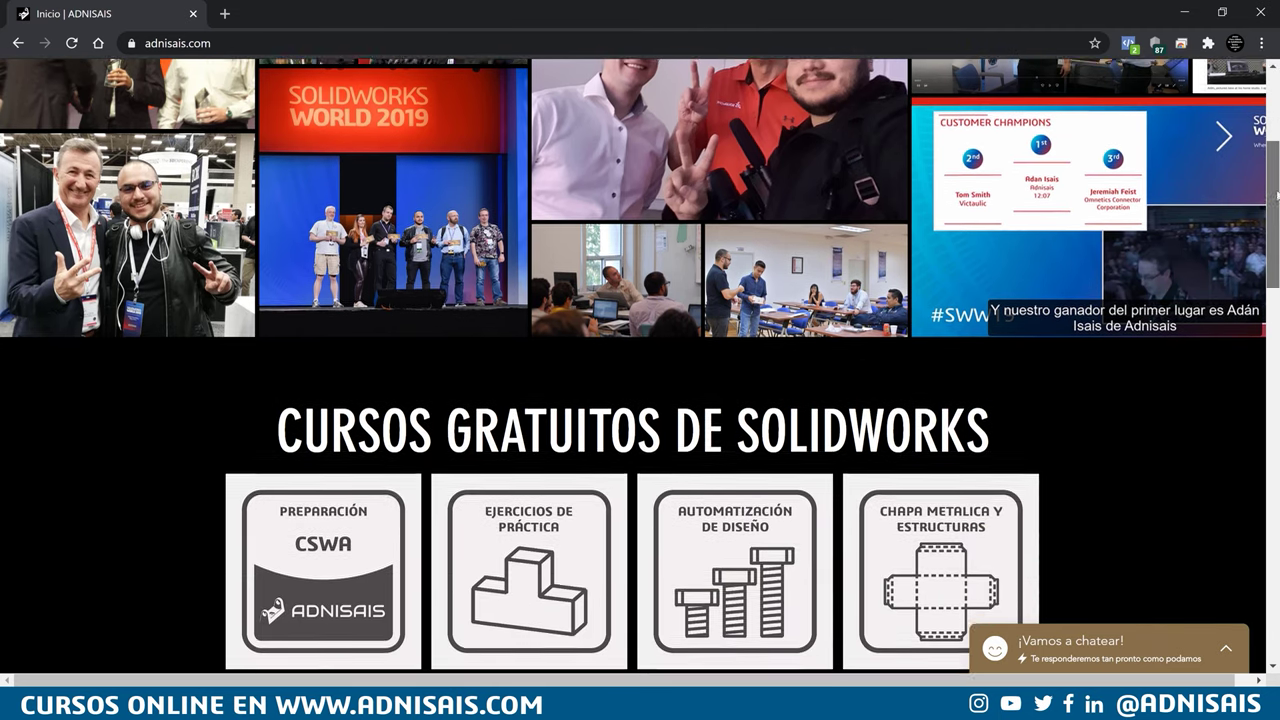
{"action": "scroll", "coordinate": [1160, 328], "scroll_direction": "down", "scroll_amount": 3}
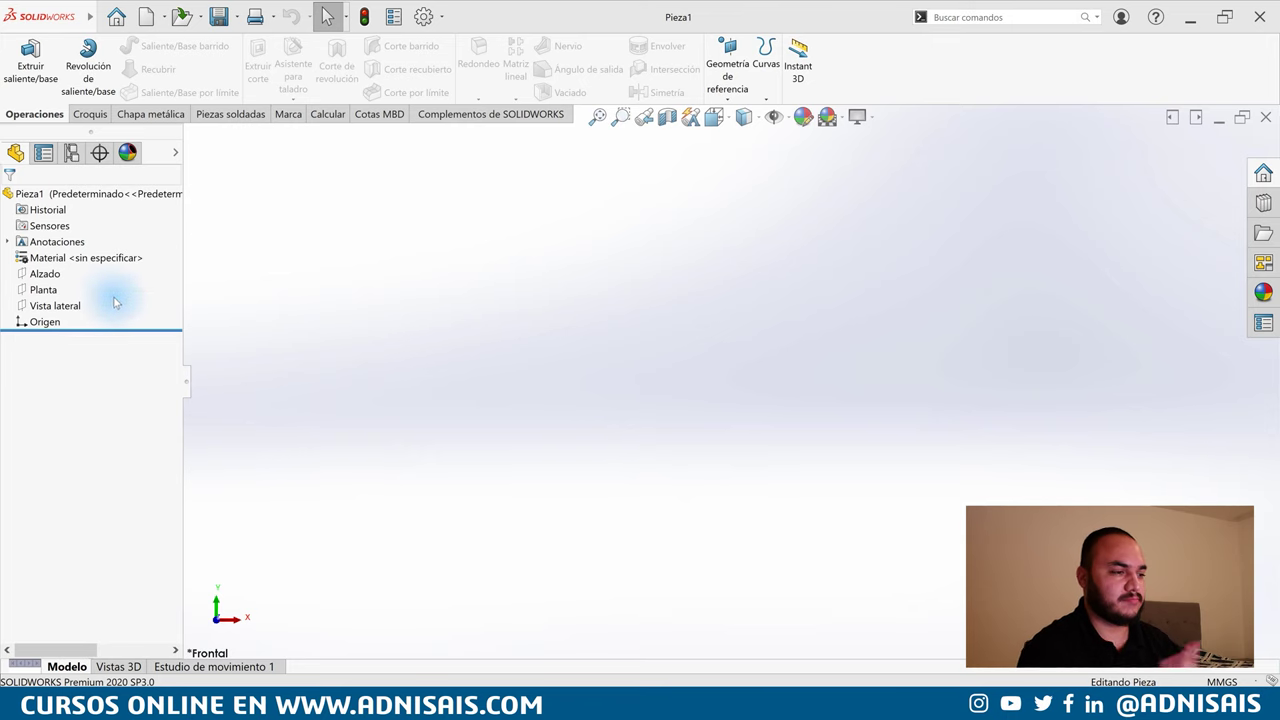
Sketch on the Alzado plane a vertical centerline rising straight up from the origin
{"action": "left_click", "coordinate": [45, 273]}
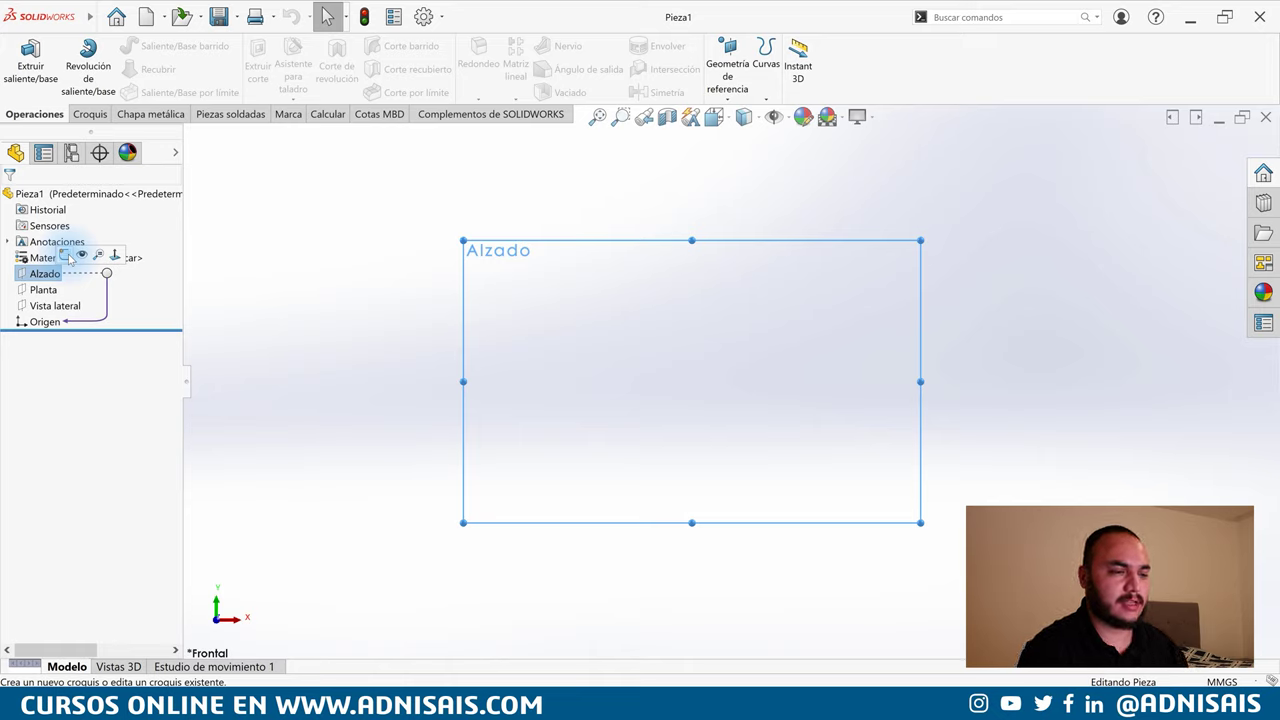
{"action": "left_click", "coordinate": [66, 256]}
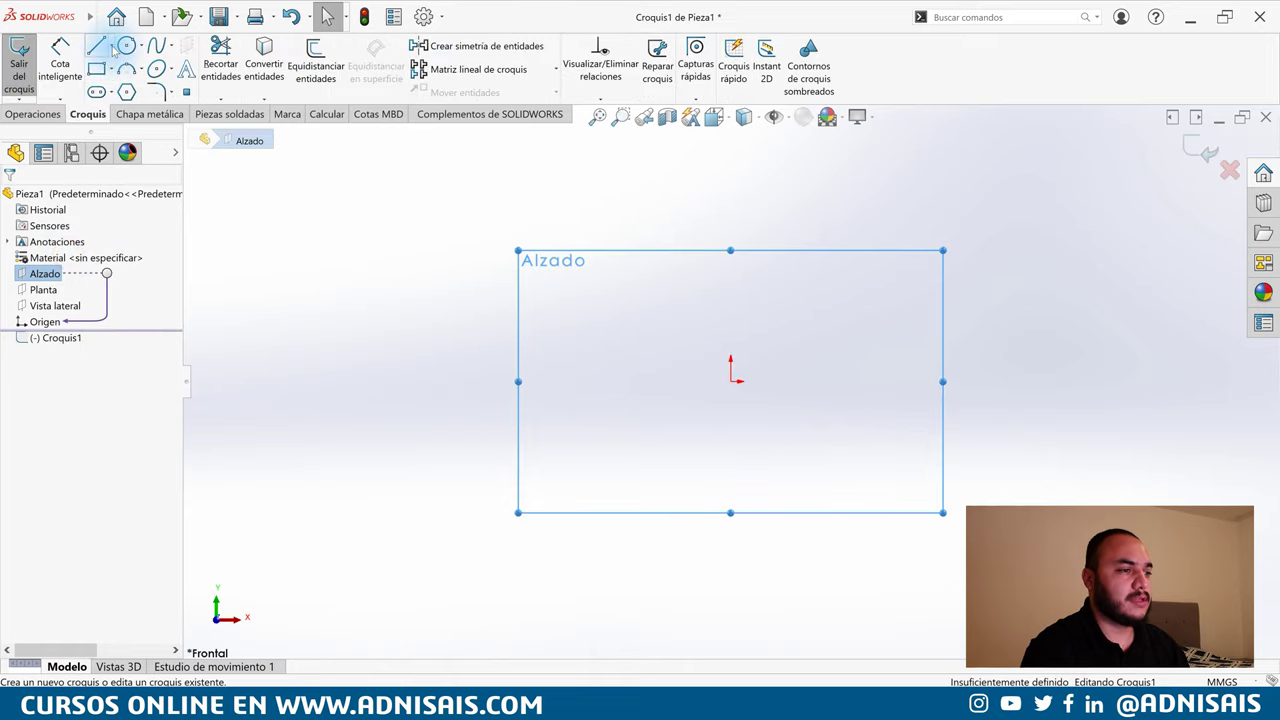
{"action": "left_click", "coordinate": [105, 46]}
{"action": "left_click", "coordinate": [140, 82]}
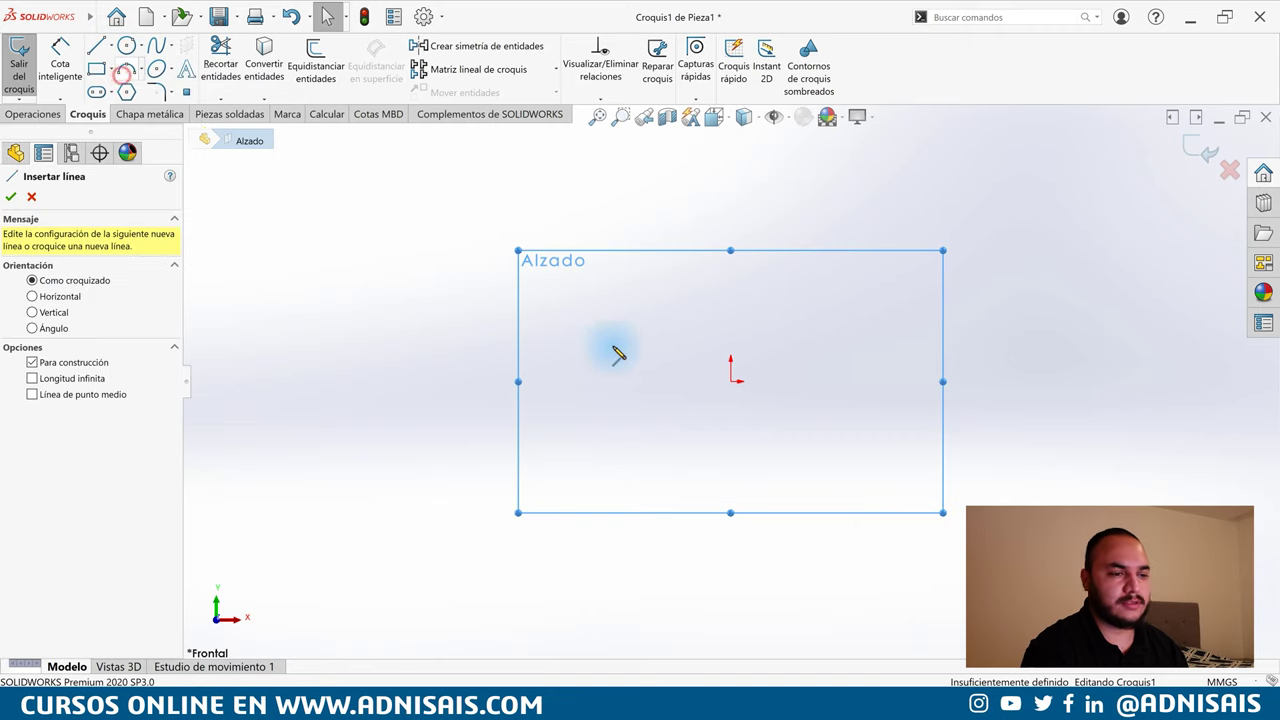
{"action": "left_click", "coordinate": [731, 379]}
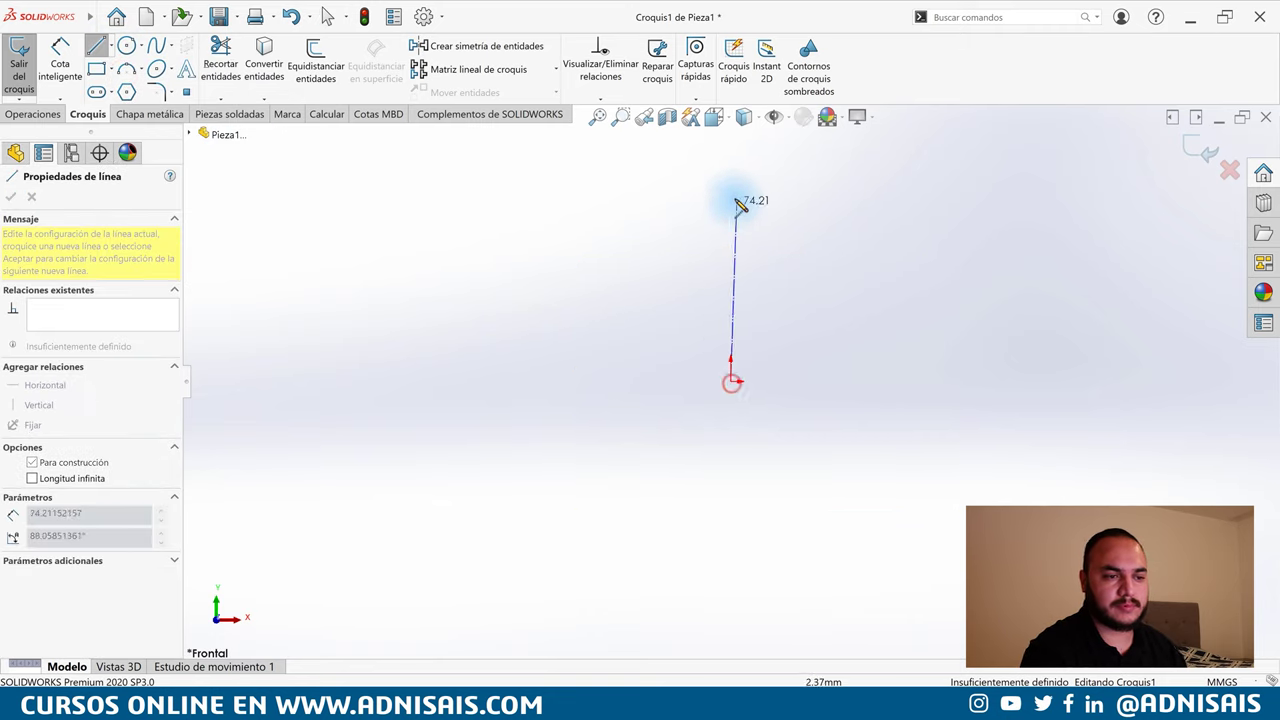
{"action": "left_click", "coordinate": [731, 178]}
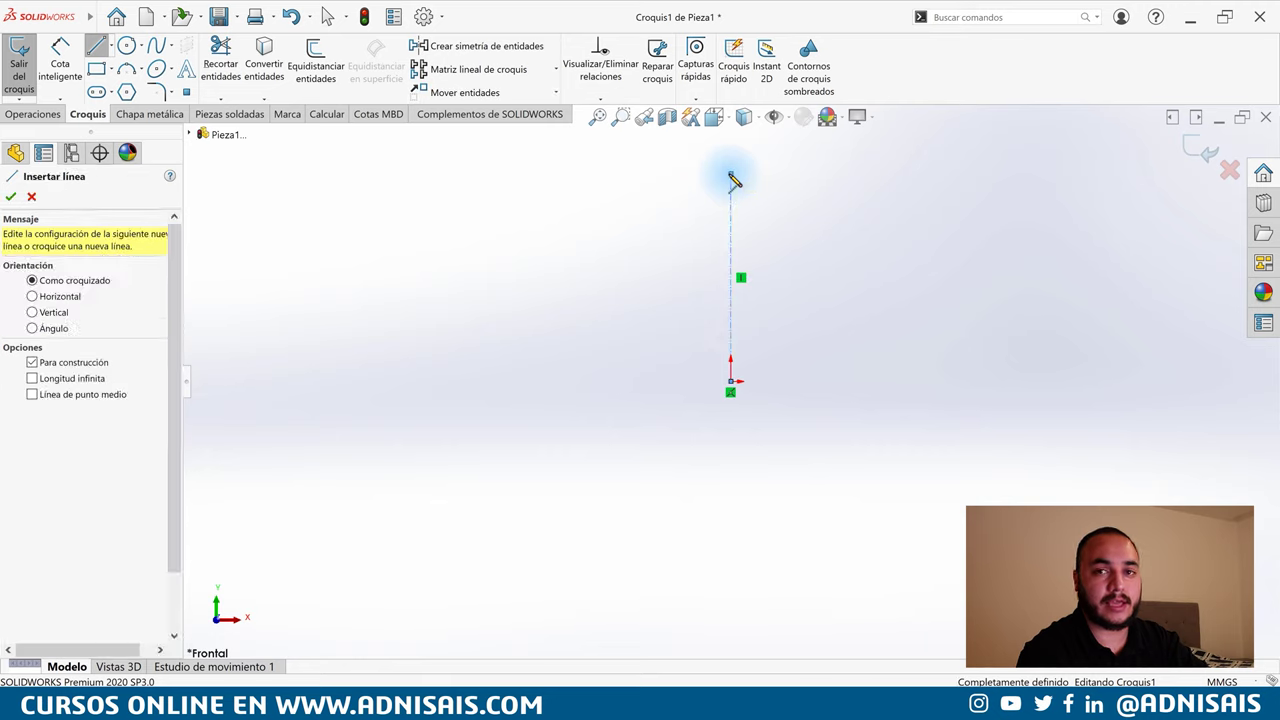
{"action": "key", "text": "Escape"}
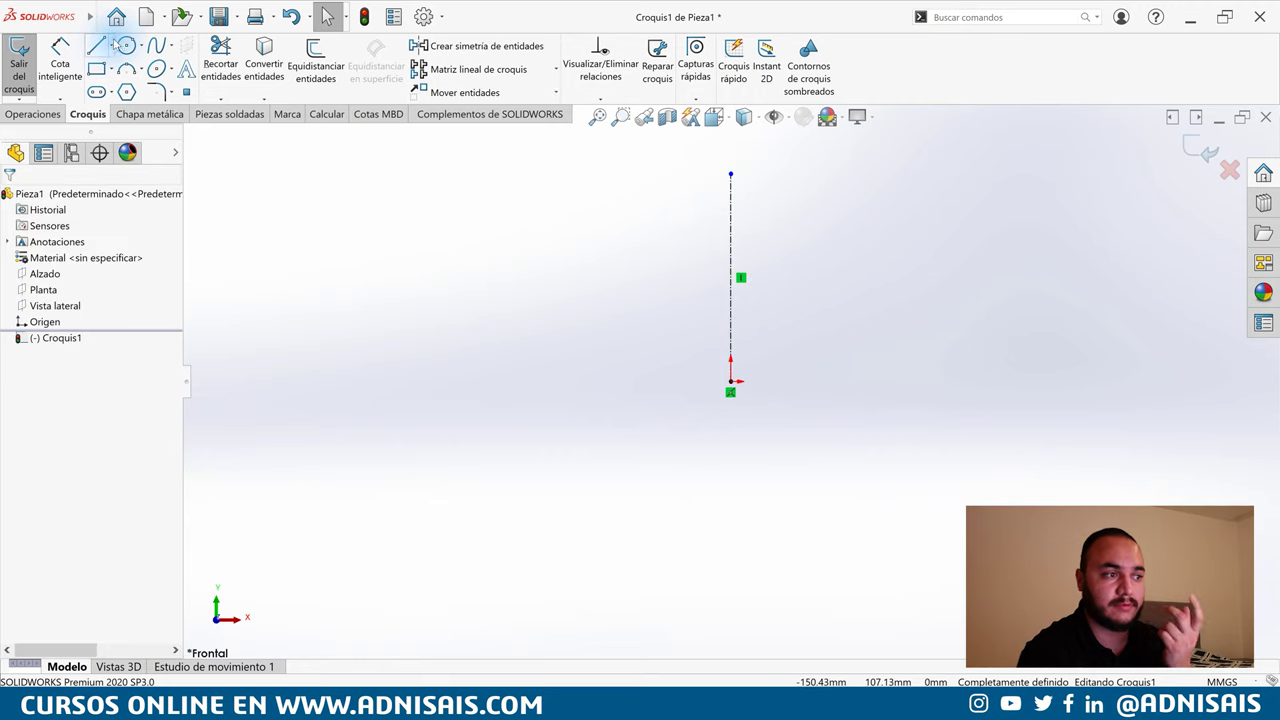
Draw a circle up and to the left of the axis line
{"action": "left_click", "coordinate": [127, 46]}
{"action": "left_click", "coordinate": [539, 204]}
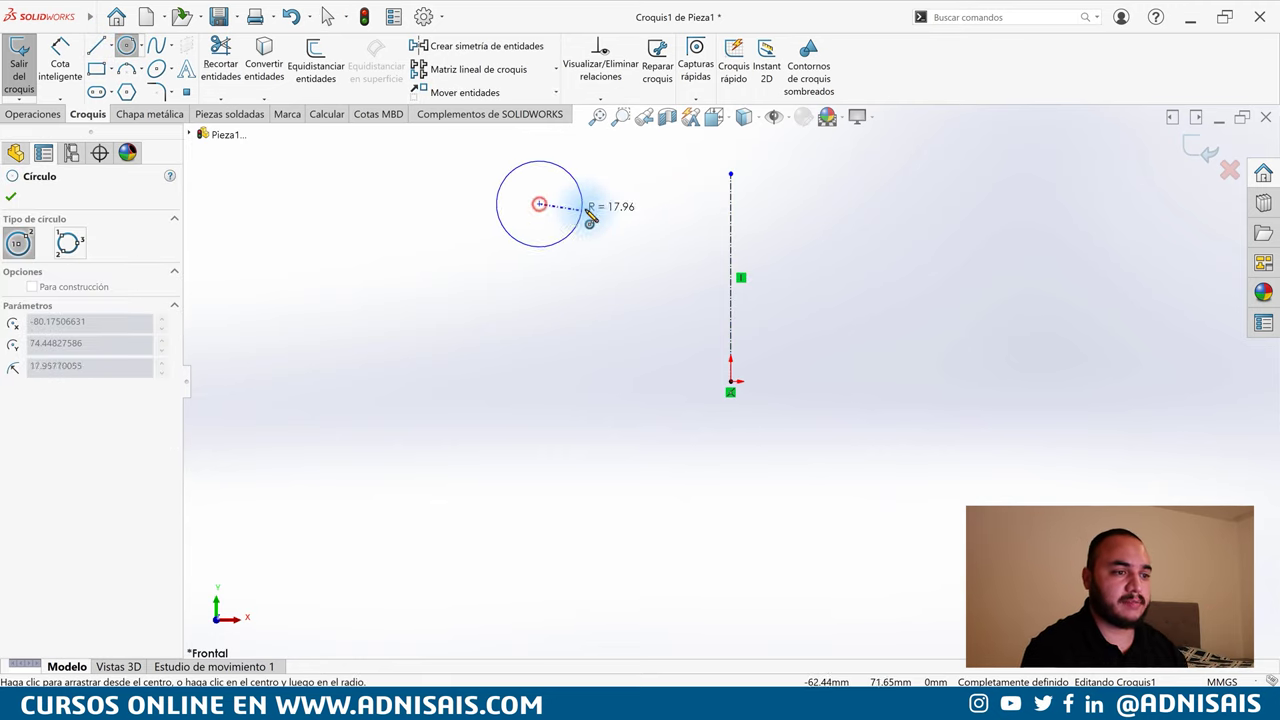
{"action": "left_click", "coordinate": [593, 205]}
{"action": "key", "text": "Escape"}
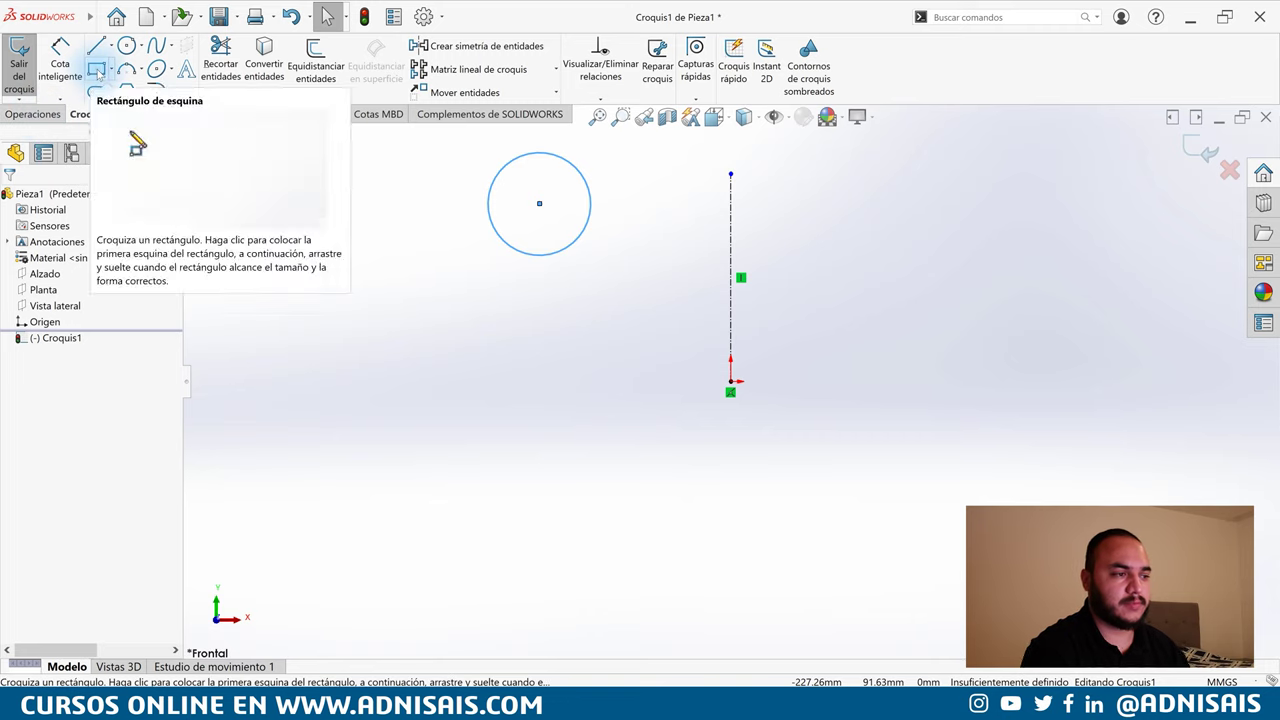
Draw an open three-segment zigzag below the circle, then adjust its endpoints
{"action": "left_click", "coordinate": [380, 270]}
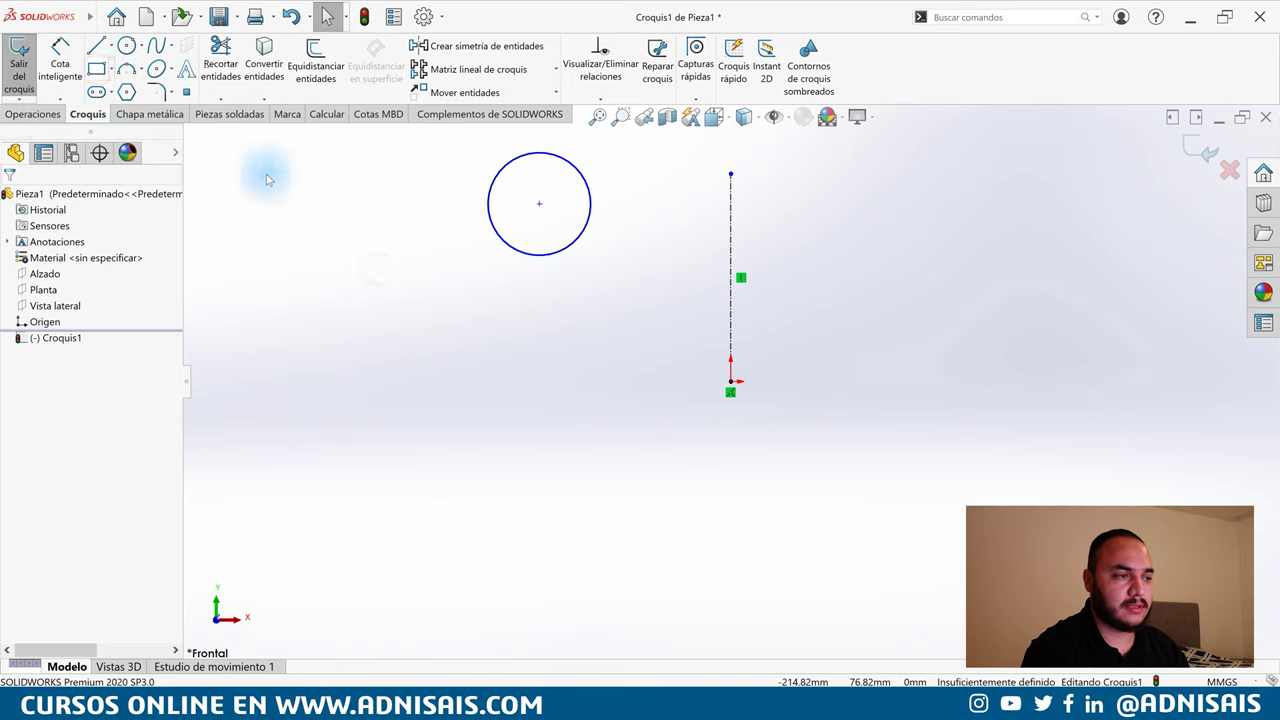
{"action": "key", "text": "l"}
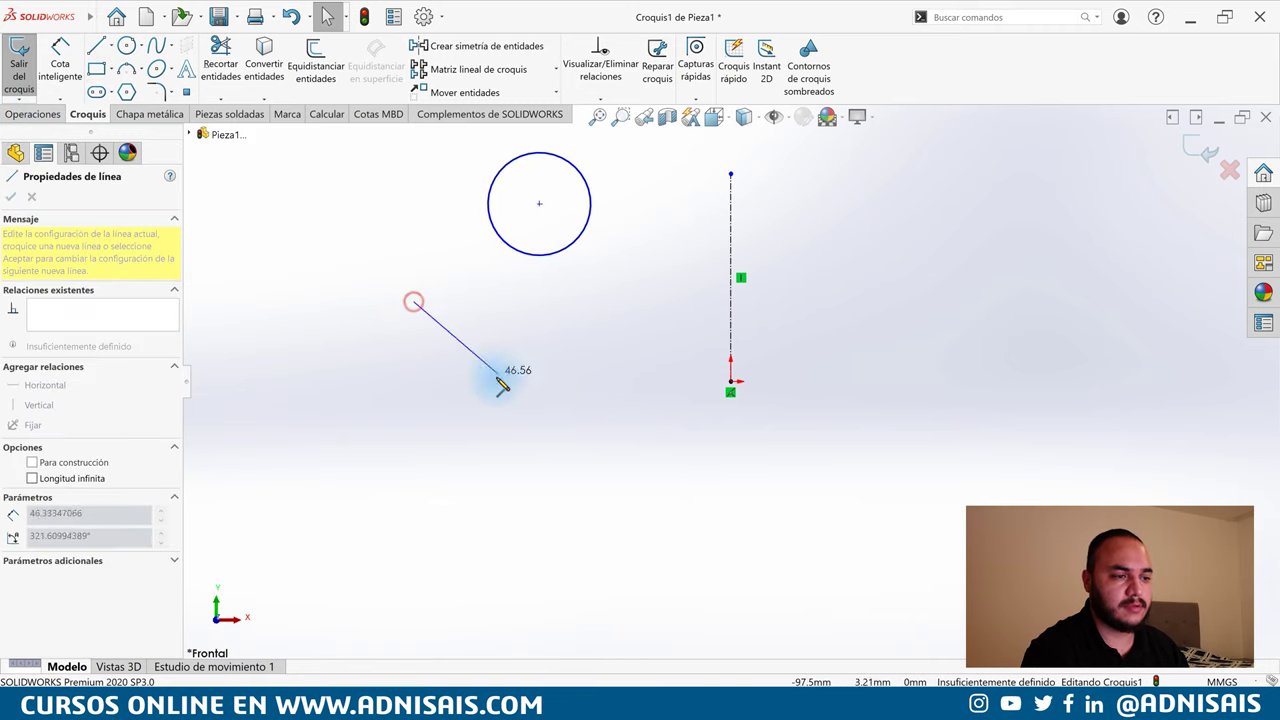
{"action": "left_click", "coordinate": [407, 380]}
{"action": "left_click", "coordinate": [473, 376]}
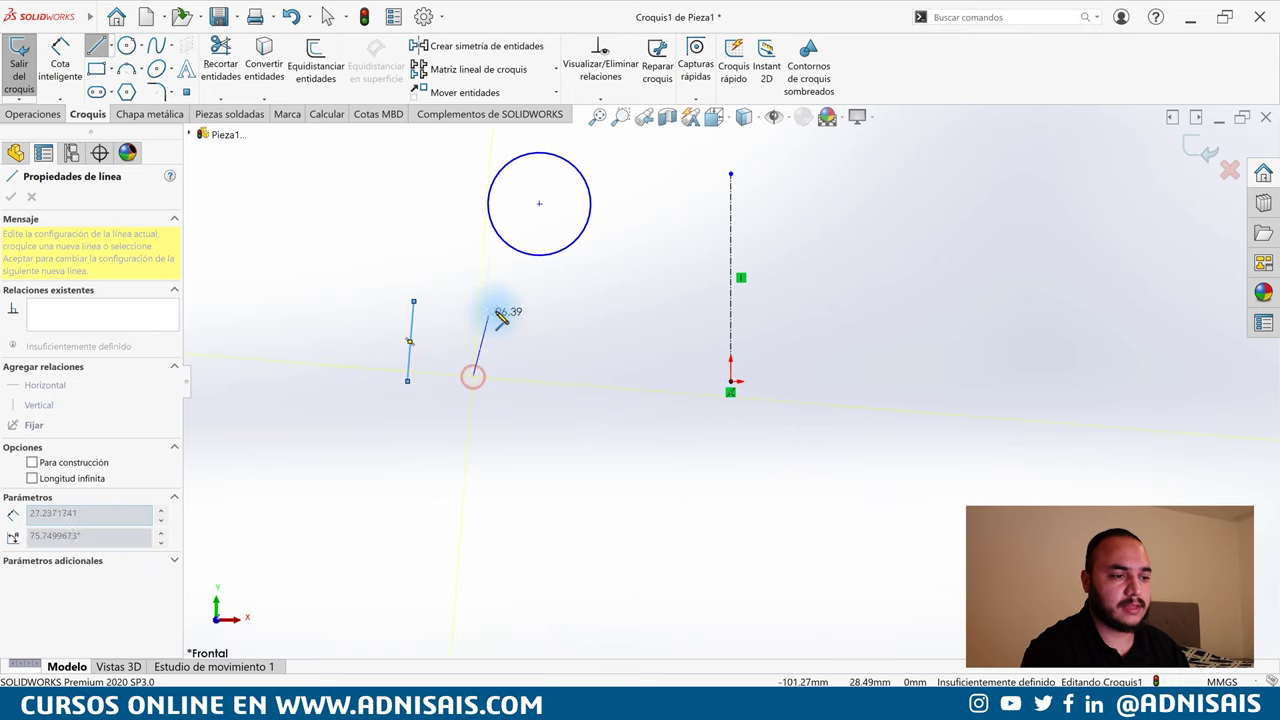
{"action": "left_click", "coordinate": [502, 309]}
{"action": "left_click", "coordinate": [416, 301]}
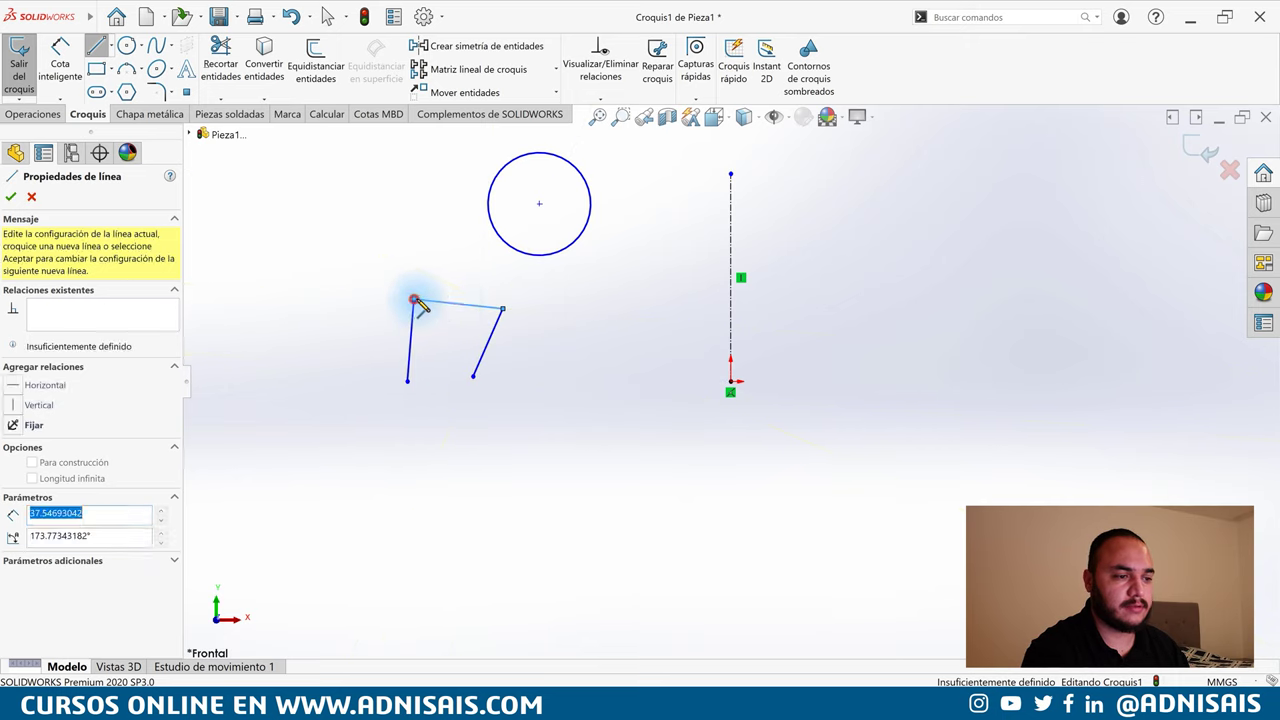
{"action": "key", "text": "Escape"}
{"action": "key", "text": "Escape"}
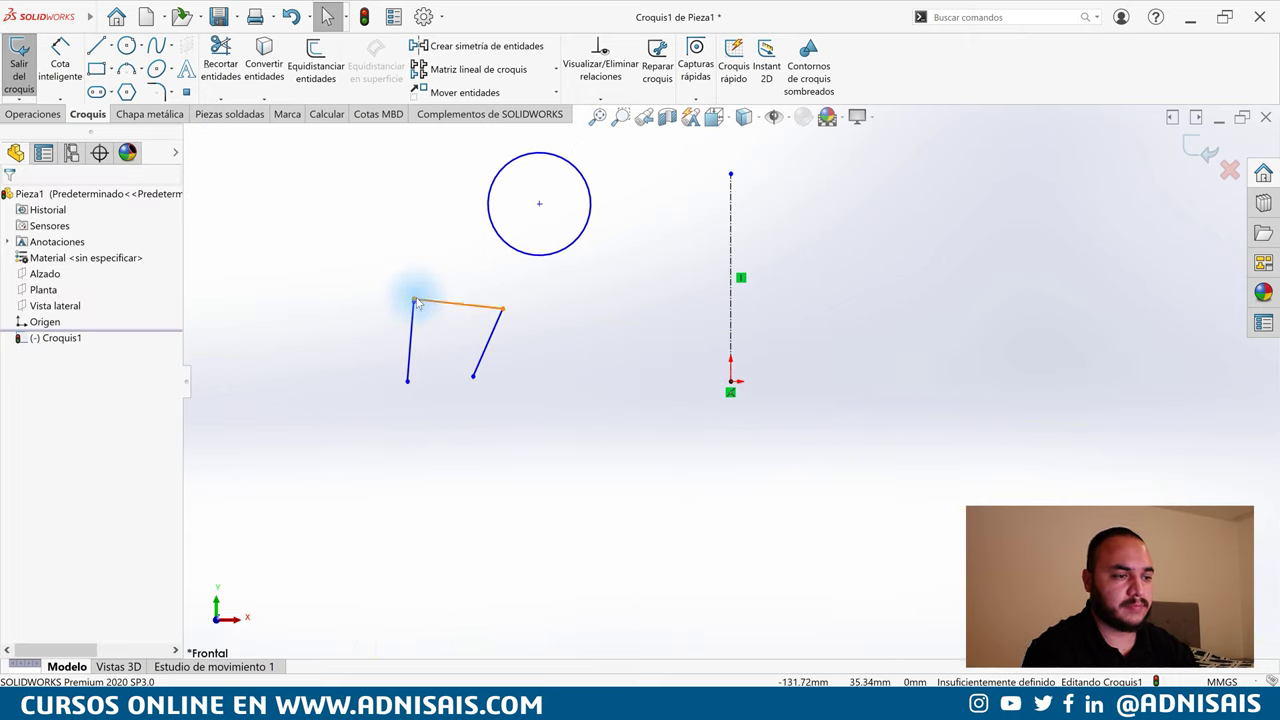
{"action": "mouse_move", "coordinate": [418, 301]}
{"action": "left_mouse_down"}
{"action": "mouse_move", "coordinate": [424, 282]}
{"action": "mouse_move", "coordinate": [413, 301]}
{"action": "left_mouse_up"}
{"action": "right_click_drag", "start_coordinate": [569, 437], "coordinate": [562, 545]}
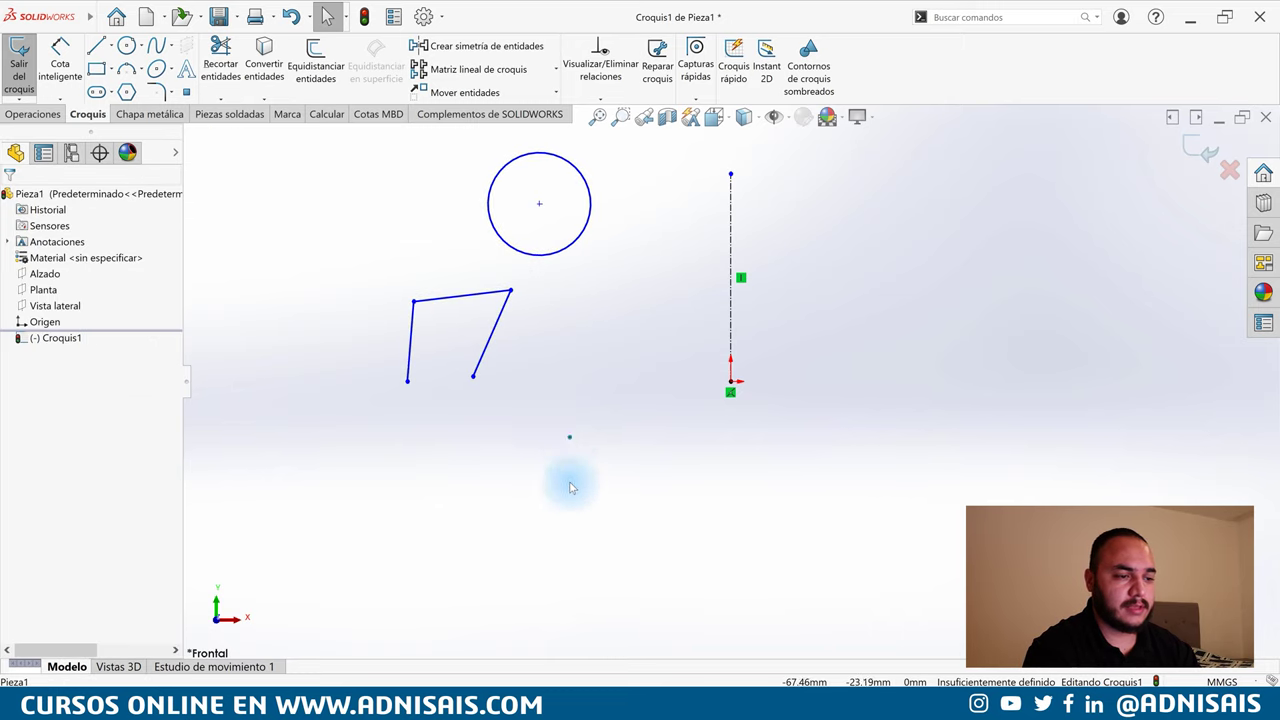
Draw a corner rectangle below the zigzag, left of the axis
{"action": "left_click", "coordinate": [560, 378]}
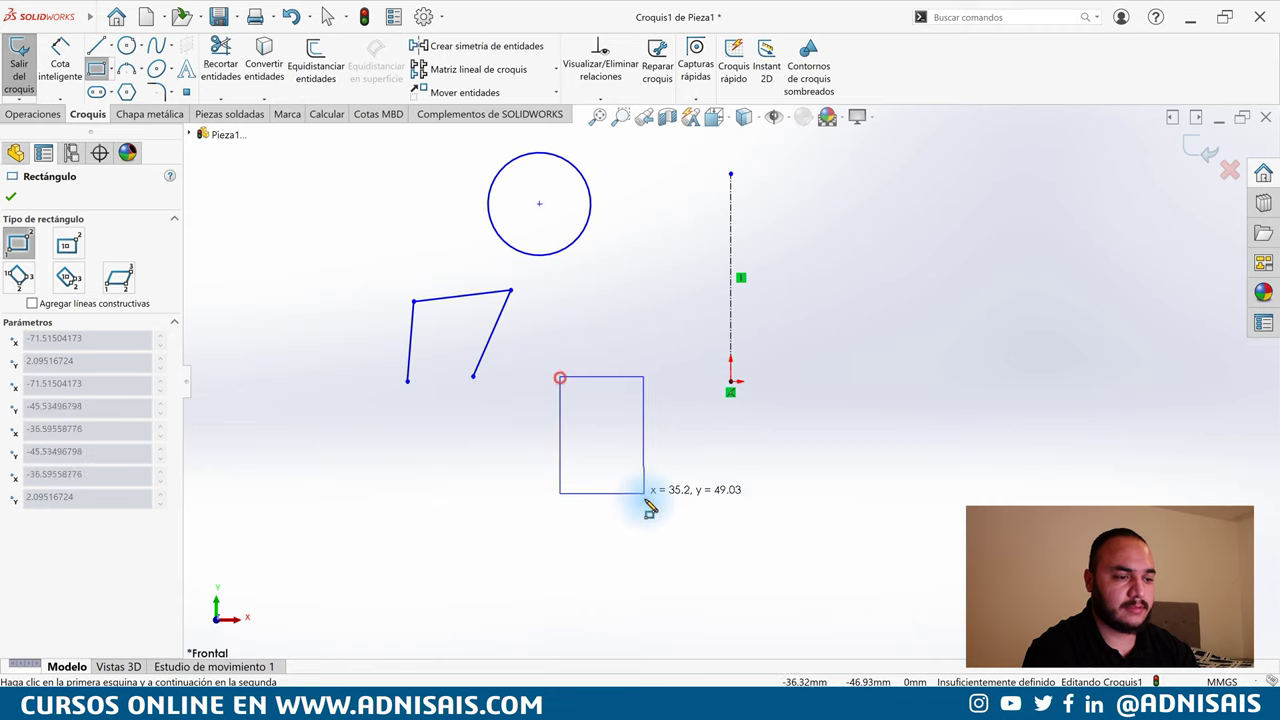
{"action": "left_click", "coordinate": [645, 501]}
{"action": "key", "text": "Escape"}
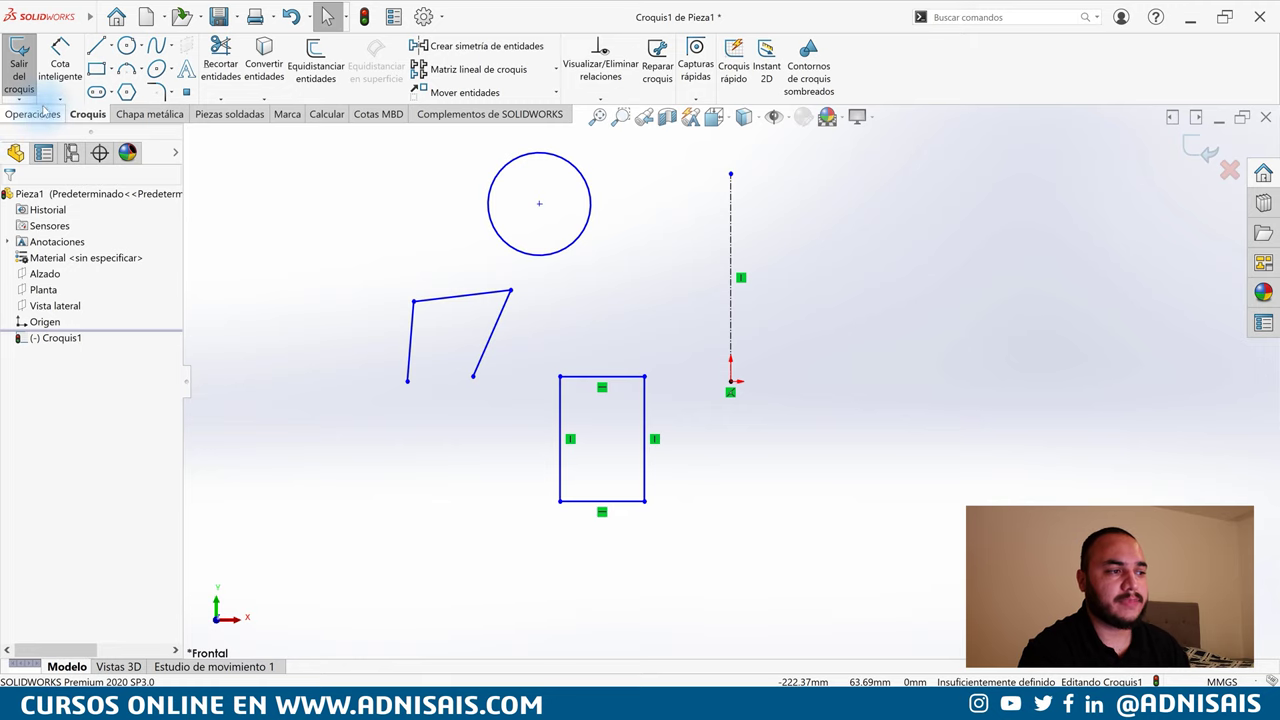
{"action": "left_click", "coordinate": [40, 113]}
Start a 360° revolve around Línea1, picking the circle and rectangle as profiles
{"action": "left_click", "coordinate": [98, 80]}
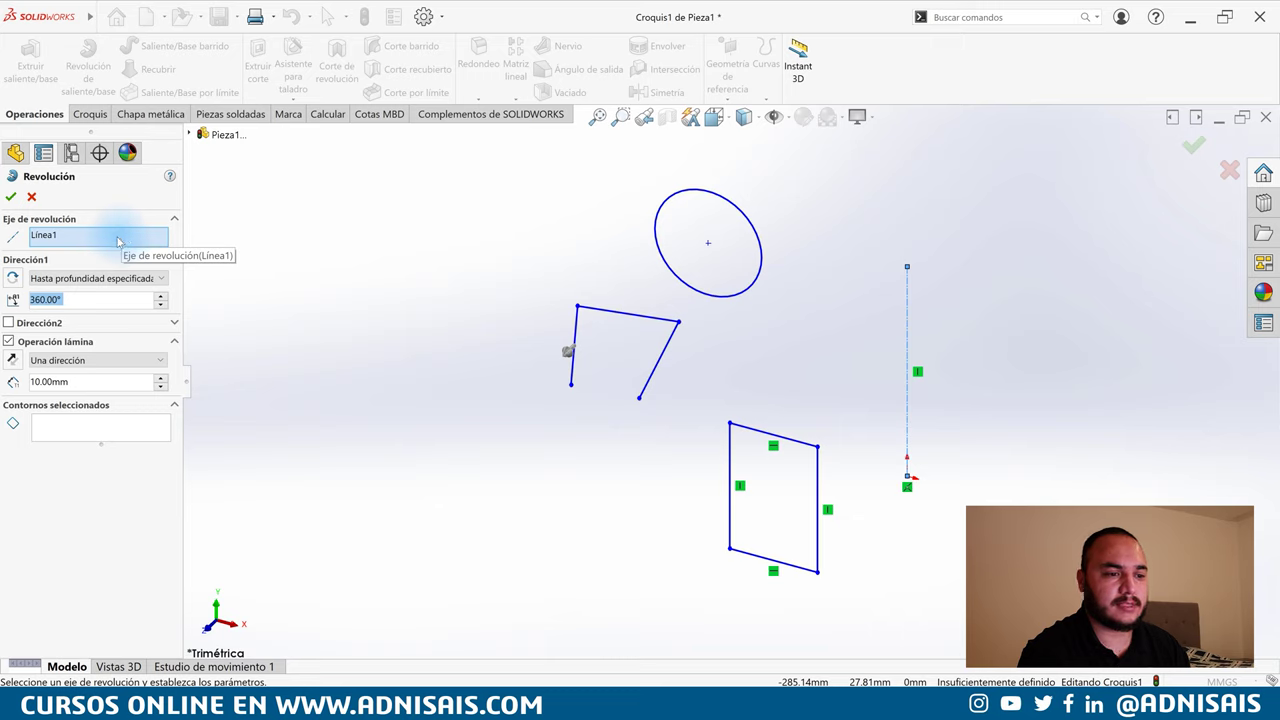
{"action": "left_click", "coordinate": [118, 237]}
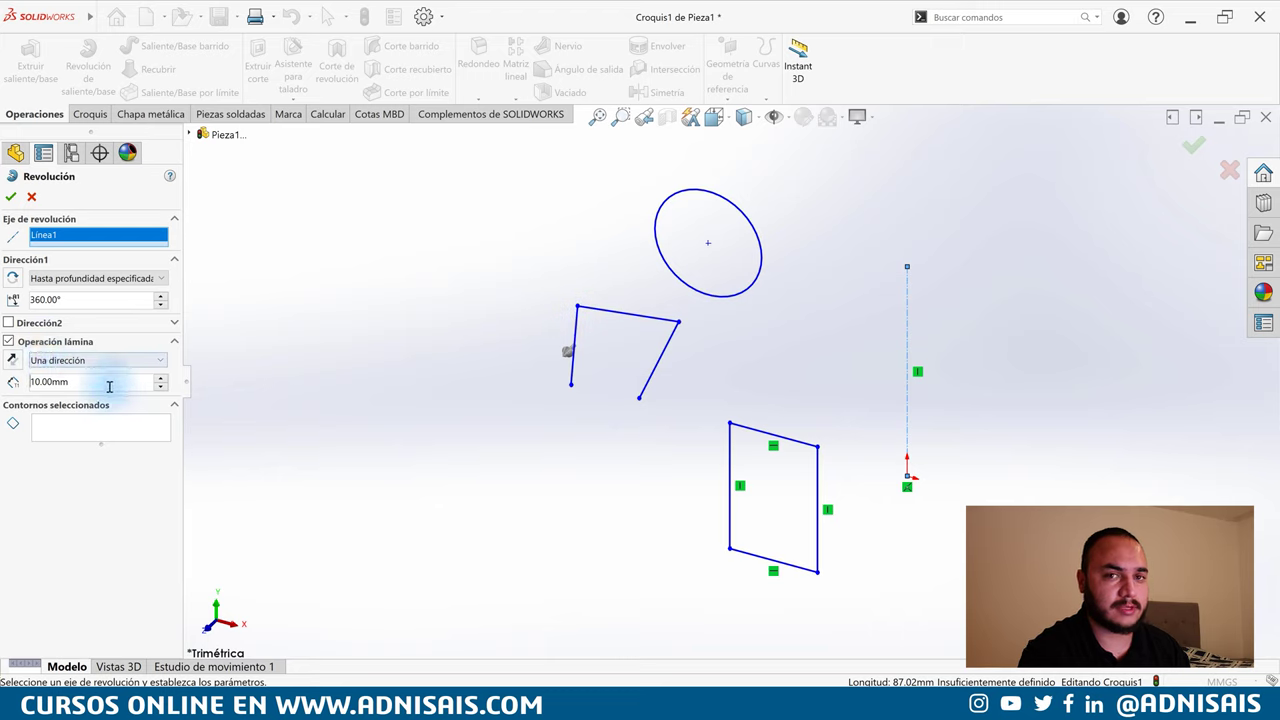
{"action": "left_click", "coordinate": [72, 432]}
{"action": "left_click", "coordinate": [698, 276]}
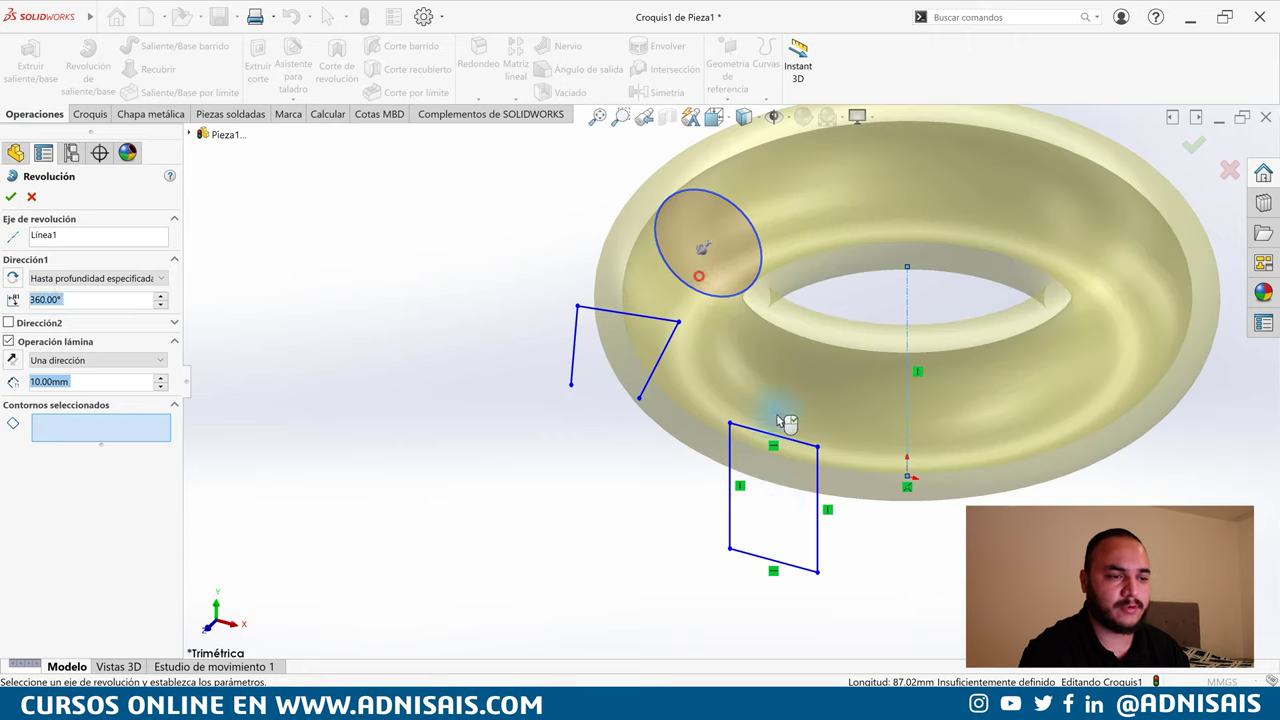
{"action": "left_click", "coordinate": [780, 512]}
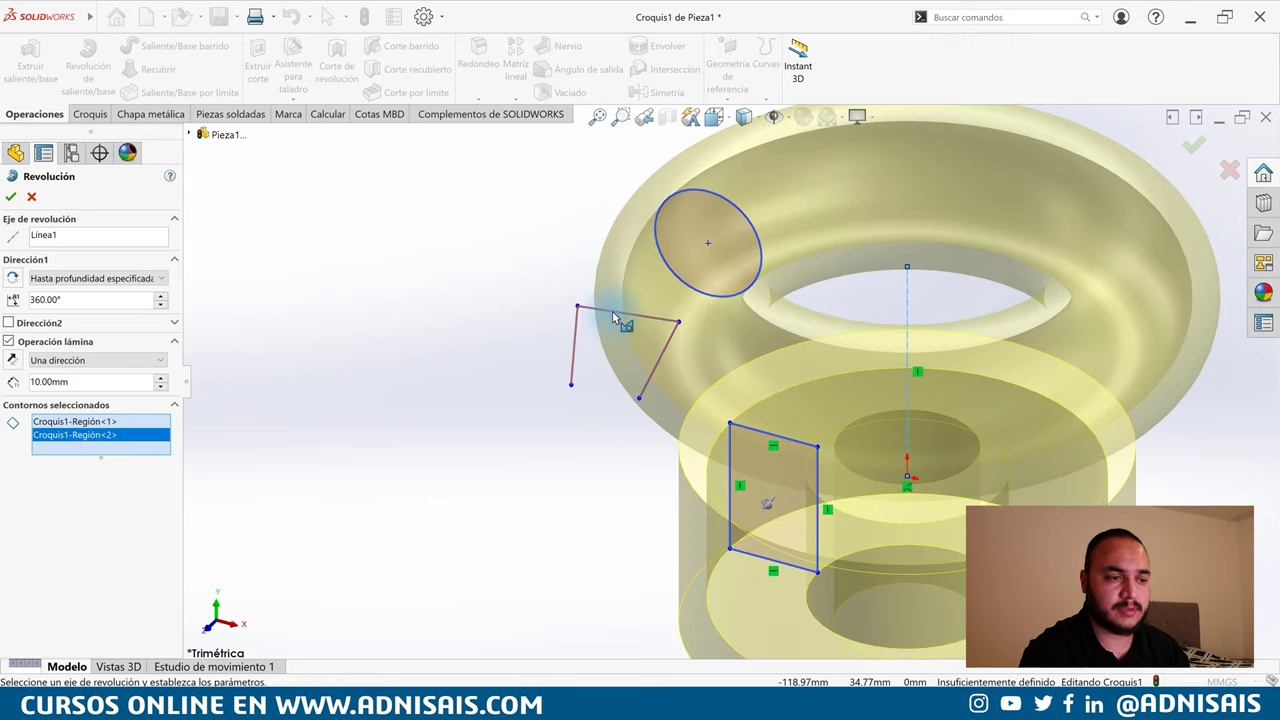
Switch the revolve profiles to the open zigzag plus the circle's outline
{"action": "left_click", "coordinate": [613, 314]}
{"action": "key", "text": "ctrl+8"}
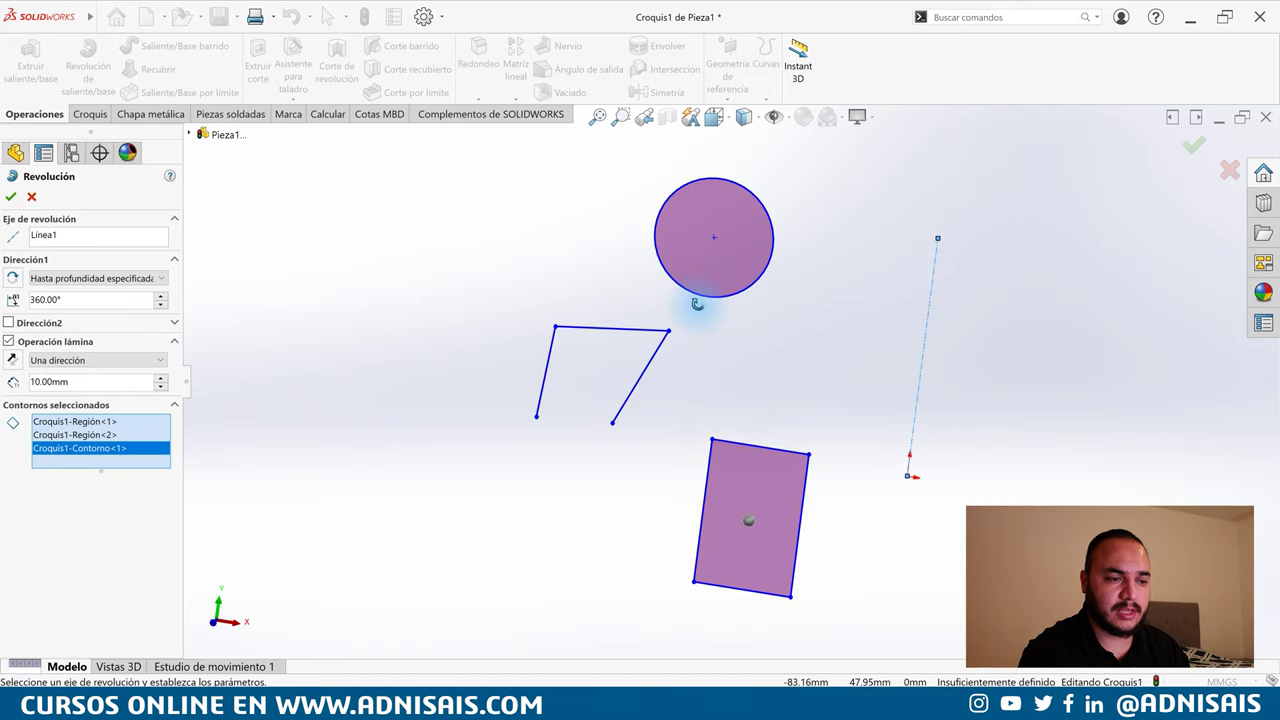
{"action": "left_click", "coordinate": [755, 262]}
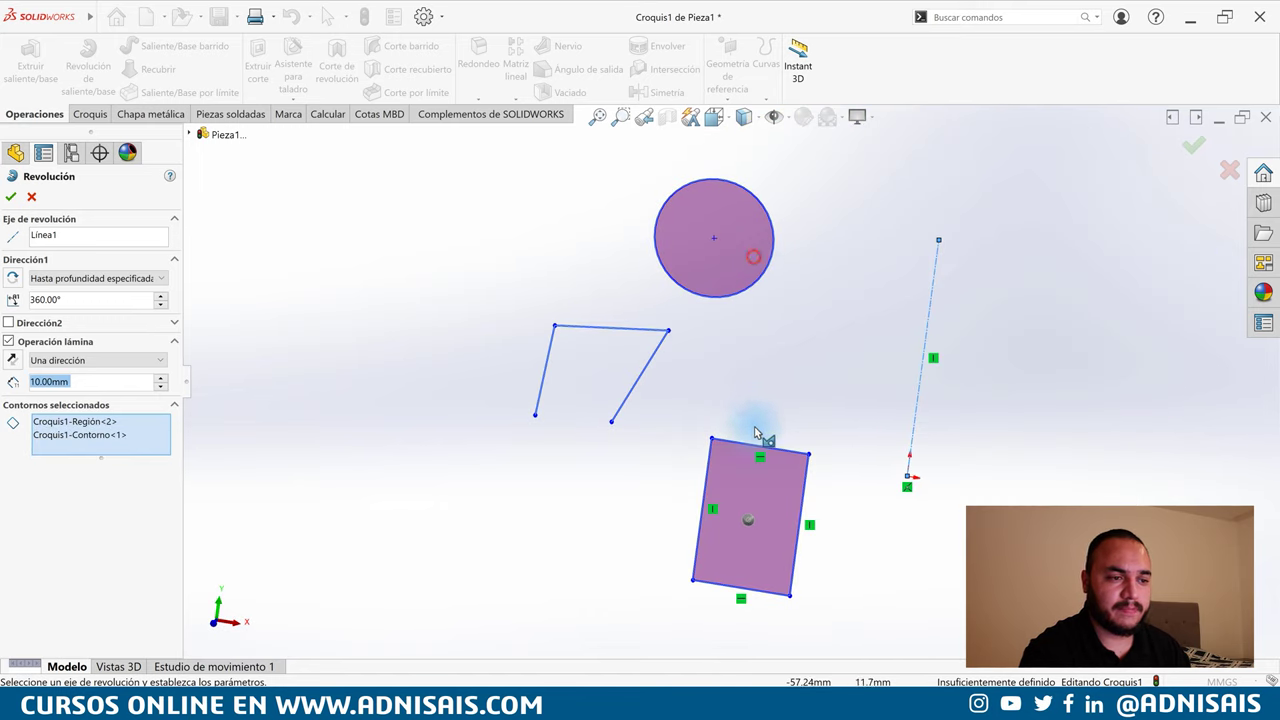
{"action": "left_click", "coordinate": [717, 448]}
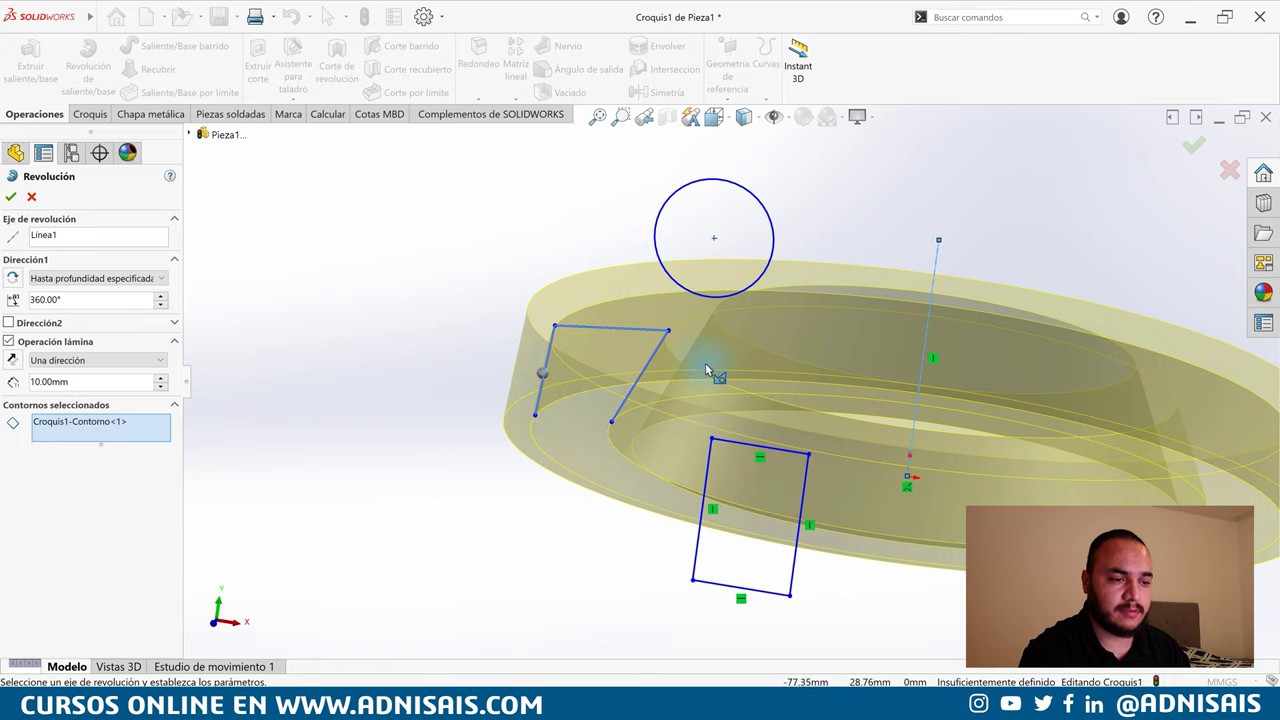
{"action": "middle_click_drag", "start_coordinate": [697, 327], "coordinate": [695, 305]}
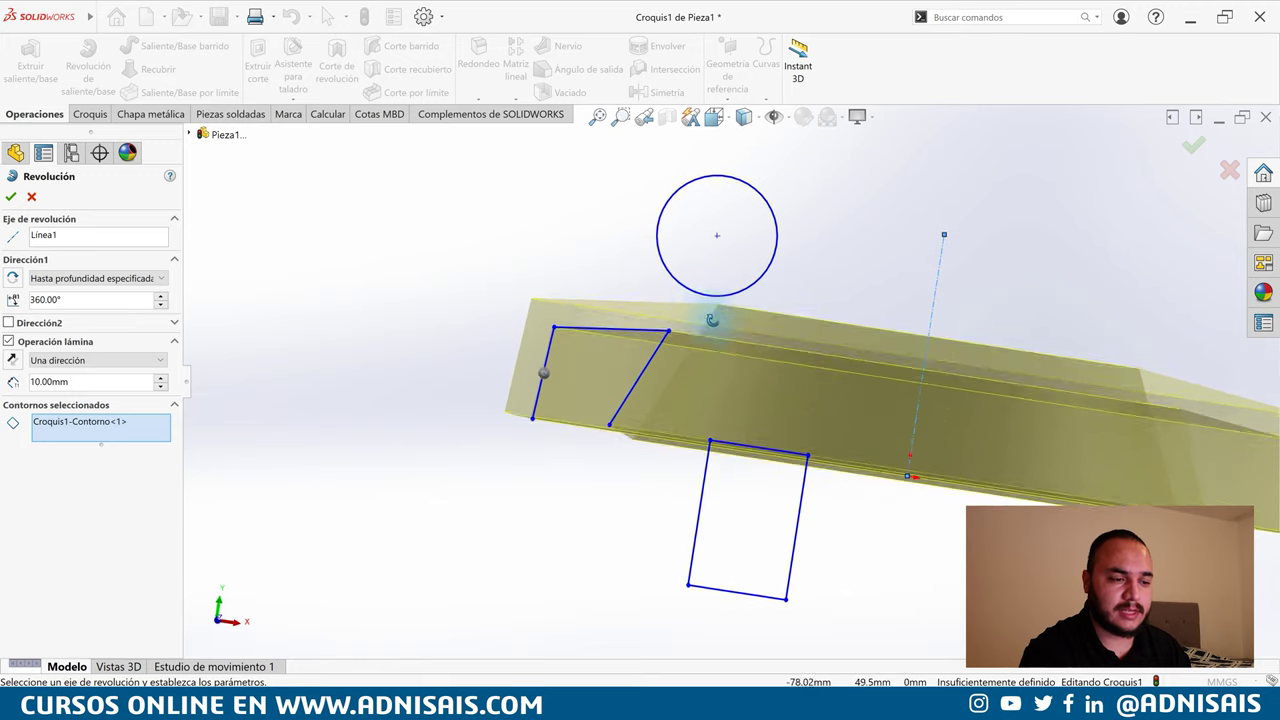
{"action": "left_click", "coordinate": [693, 300]}
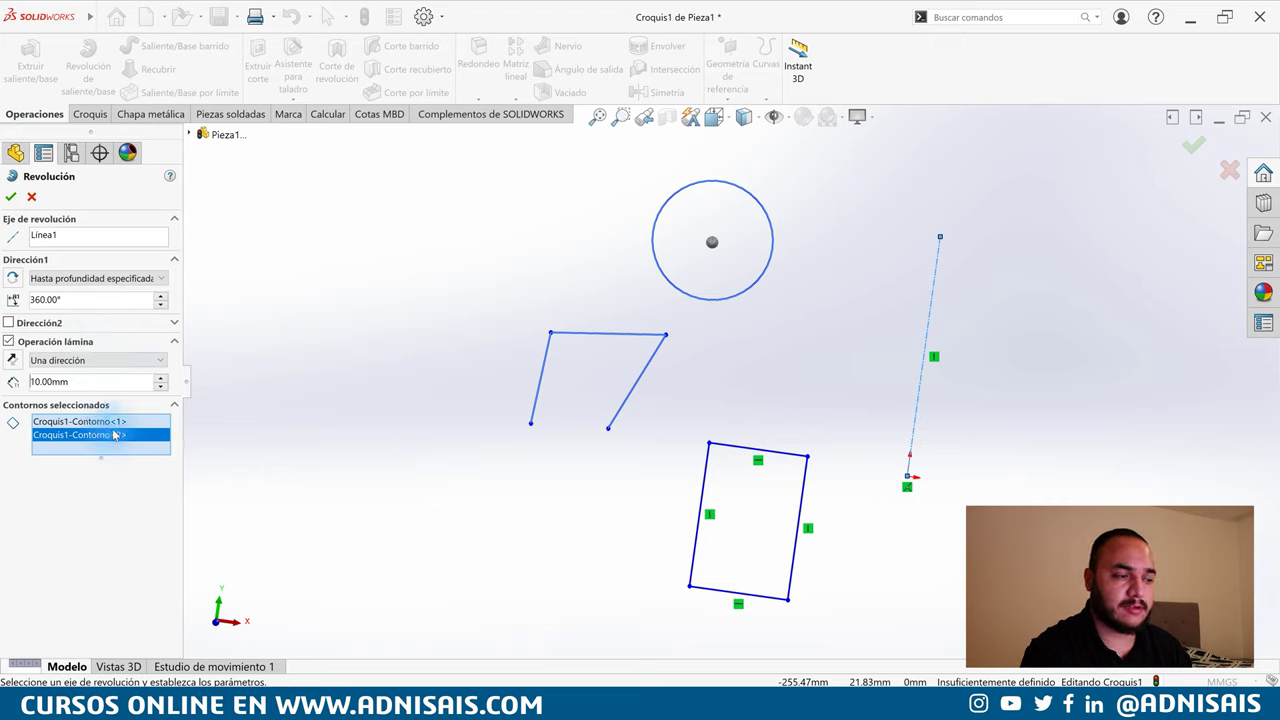
Reselect circle, rectangle and open polyline contours and accept the 10.00 mm thin revolve
{"action": "right_click", "coordinate": [118, 434]}
{"action": "left_click", "coordinate": [168, 436]}
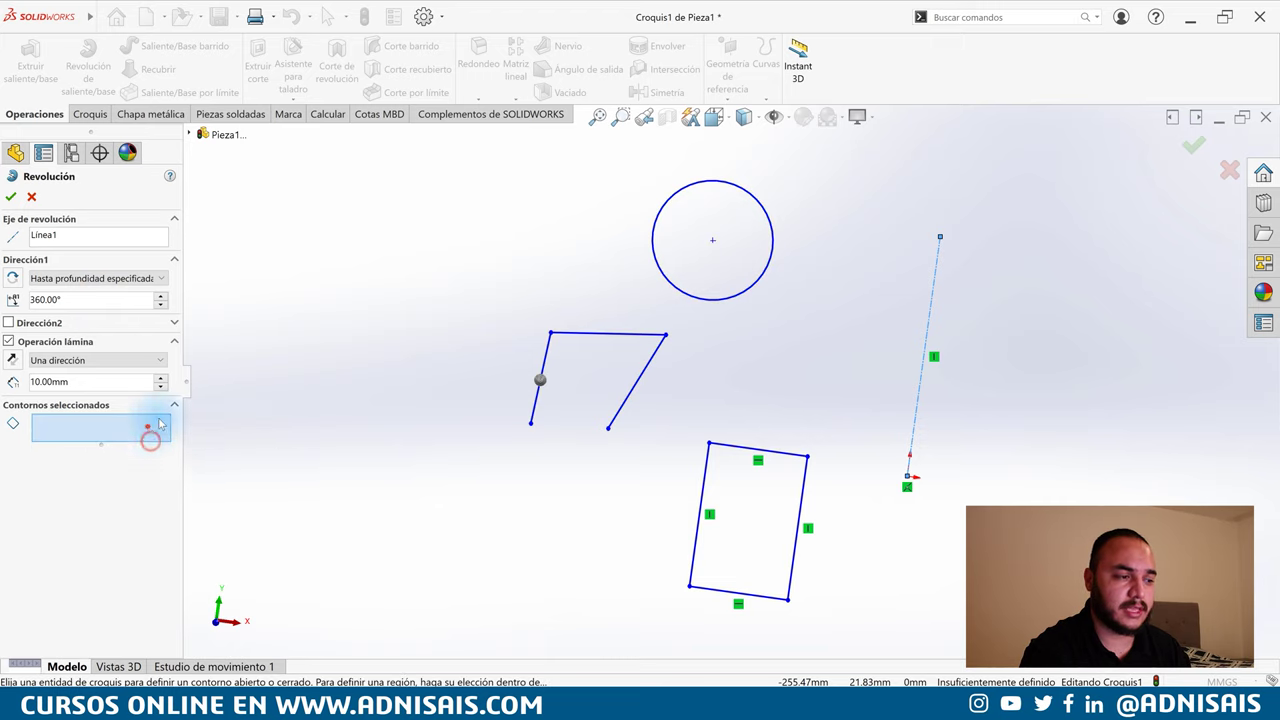
{"action": "left_click", "coordinate": [752, 248]}
{"action": "left_click", "coordinate": [752, 505]}
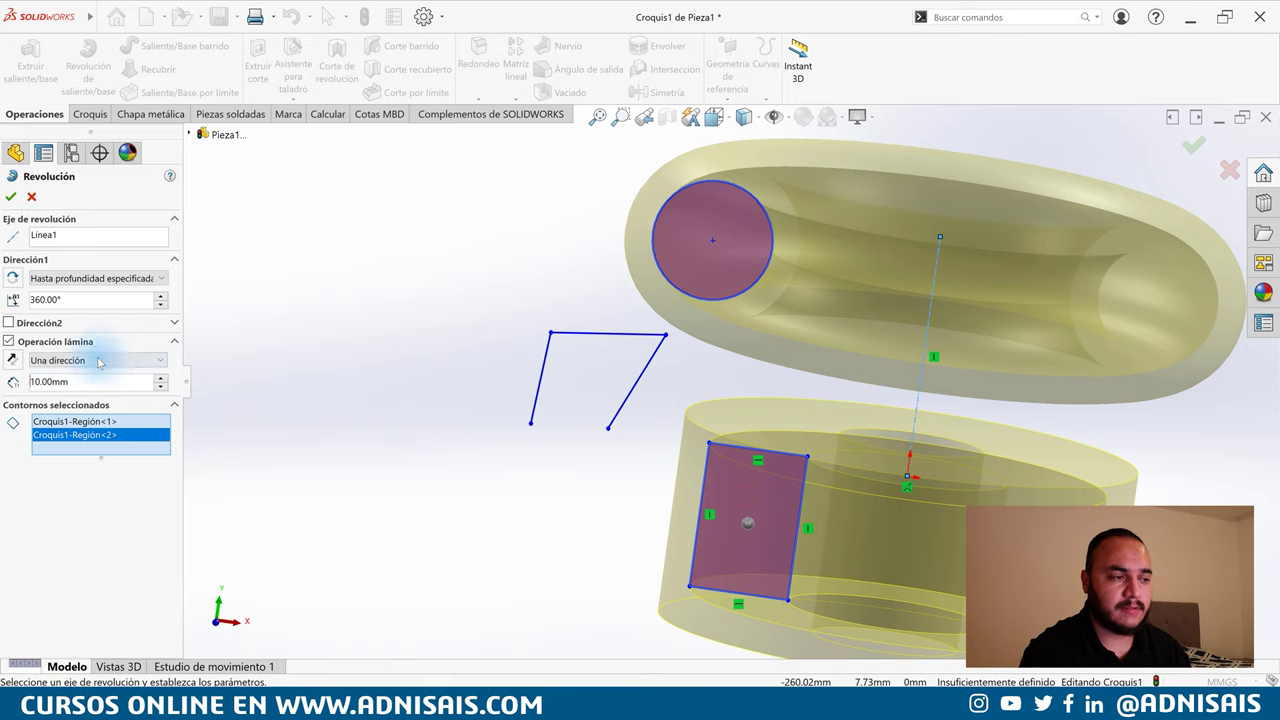
{"action": "left_click", "coordinate": [8, 340]}
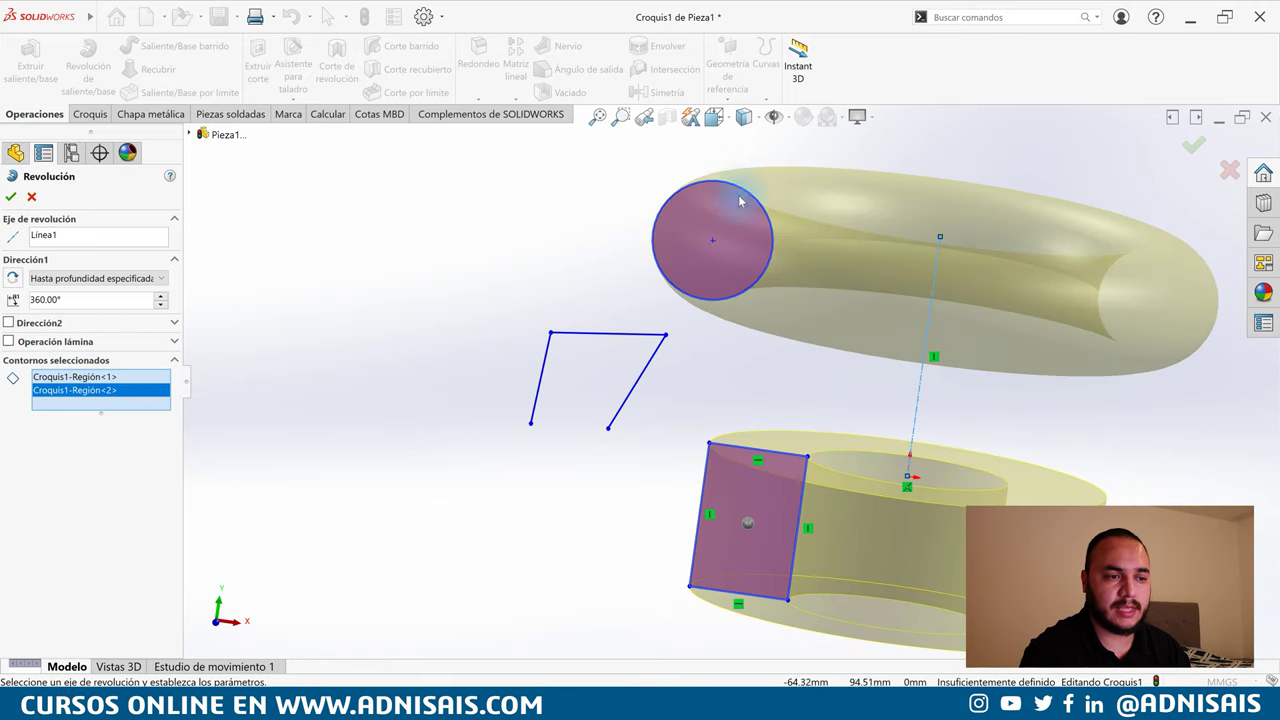
{"action": "middle_click_drag", "start_coordinate": [816, 391], "coordinate": [798, 421]}
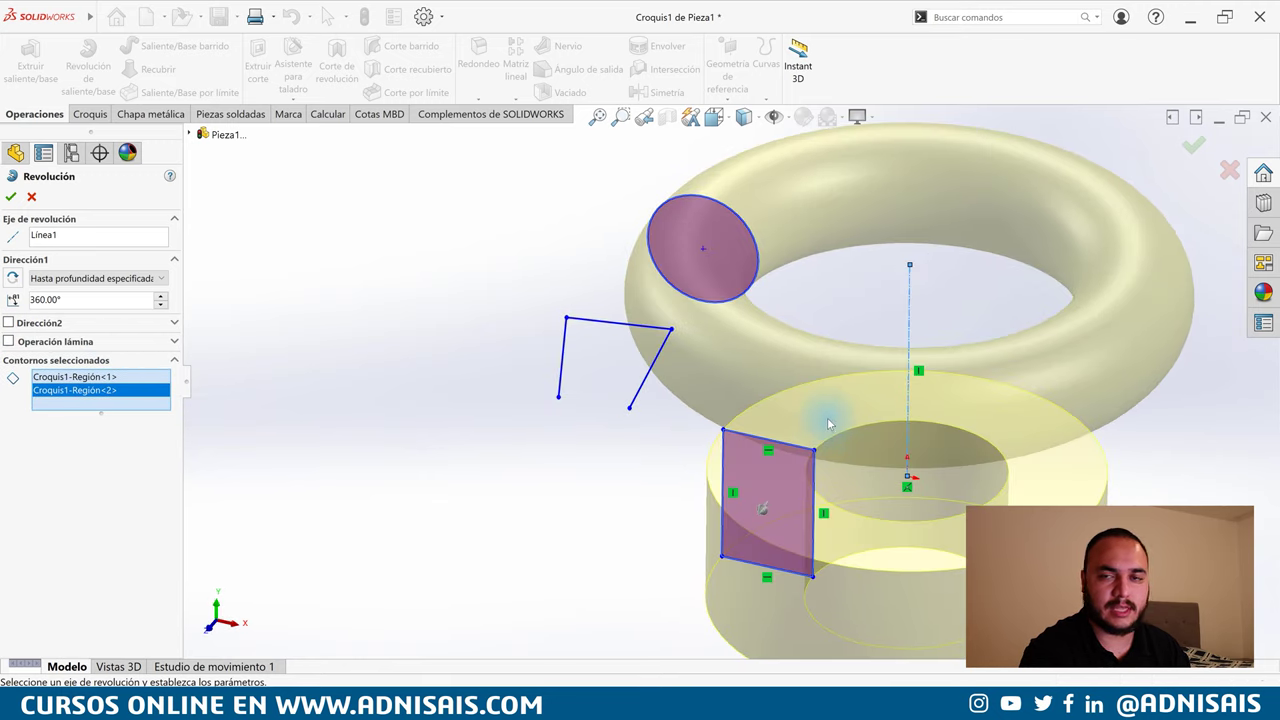
{"action": "left_click", "coordinate": [643, 336]}
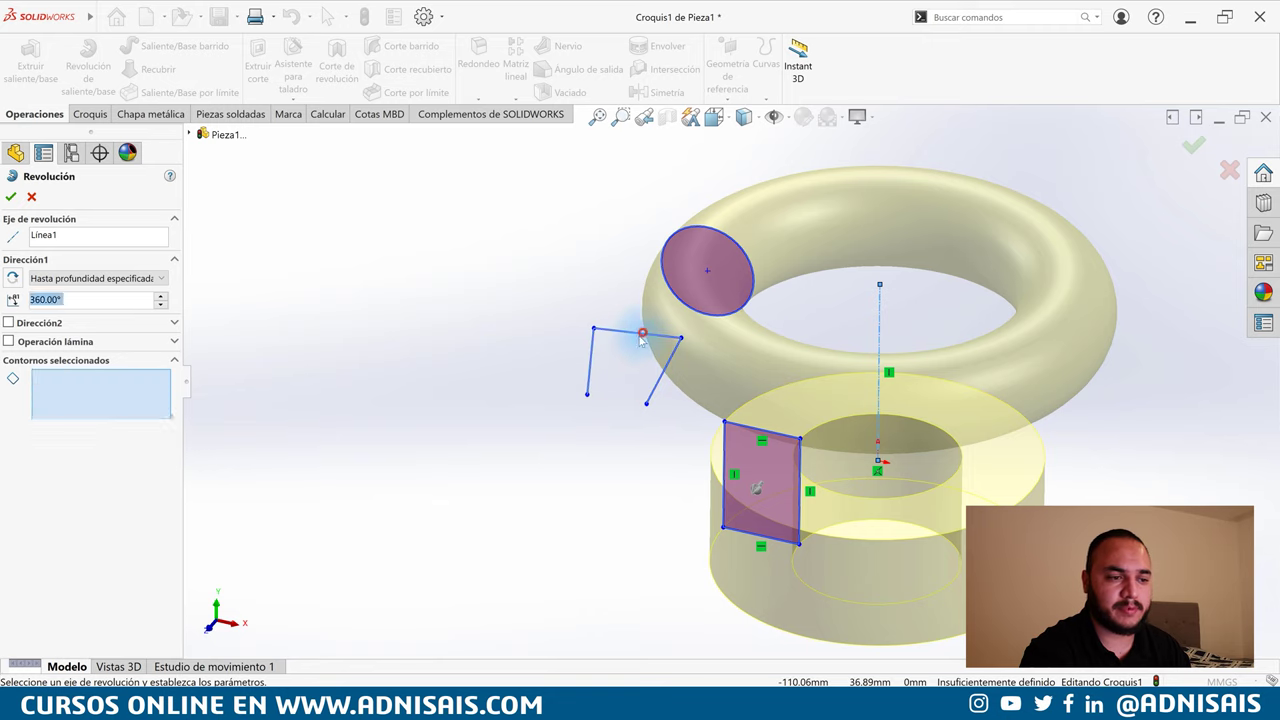
{"action": "left_click", "coordinate": [8, 341]}
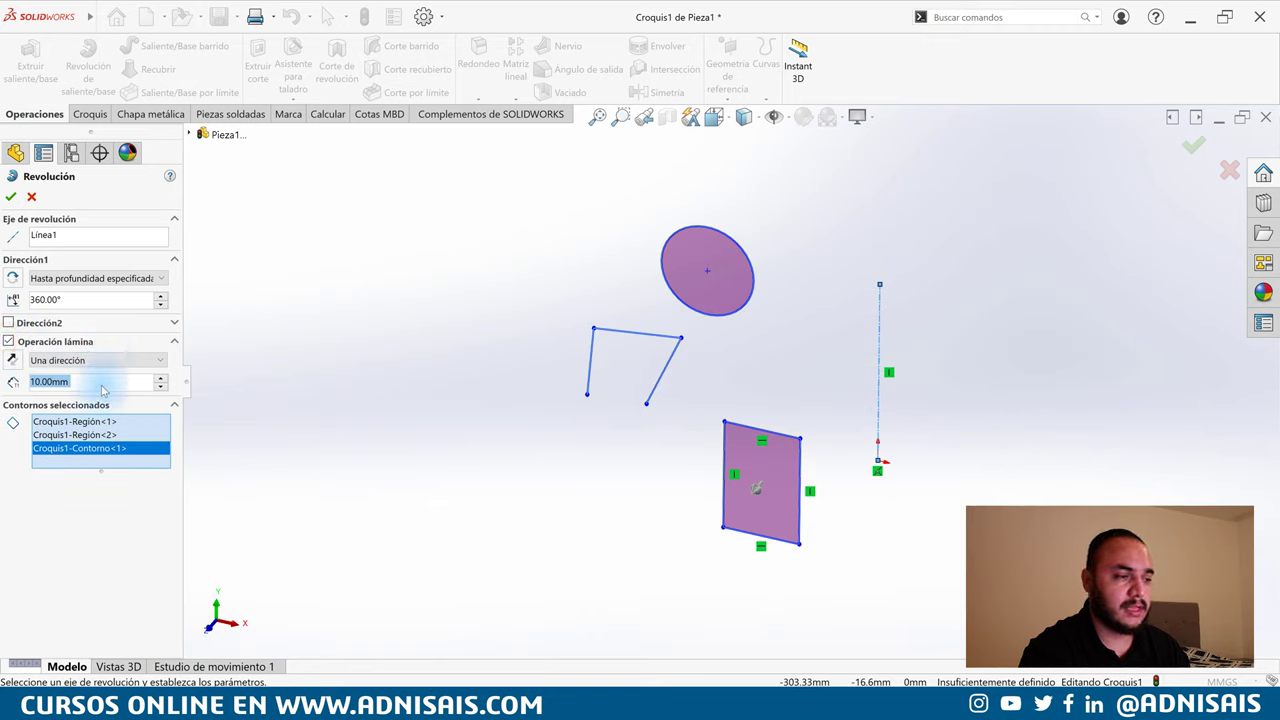
{"action": "key", "text": "Return"}
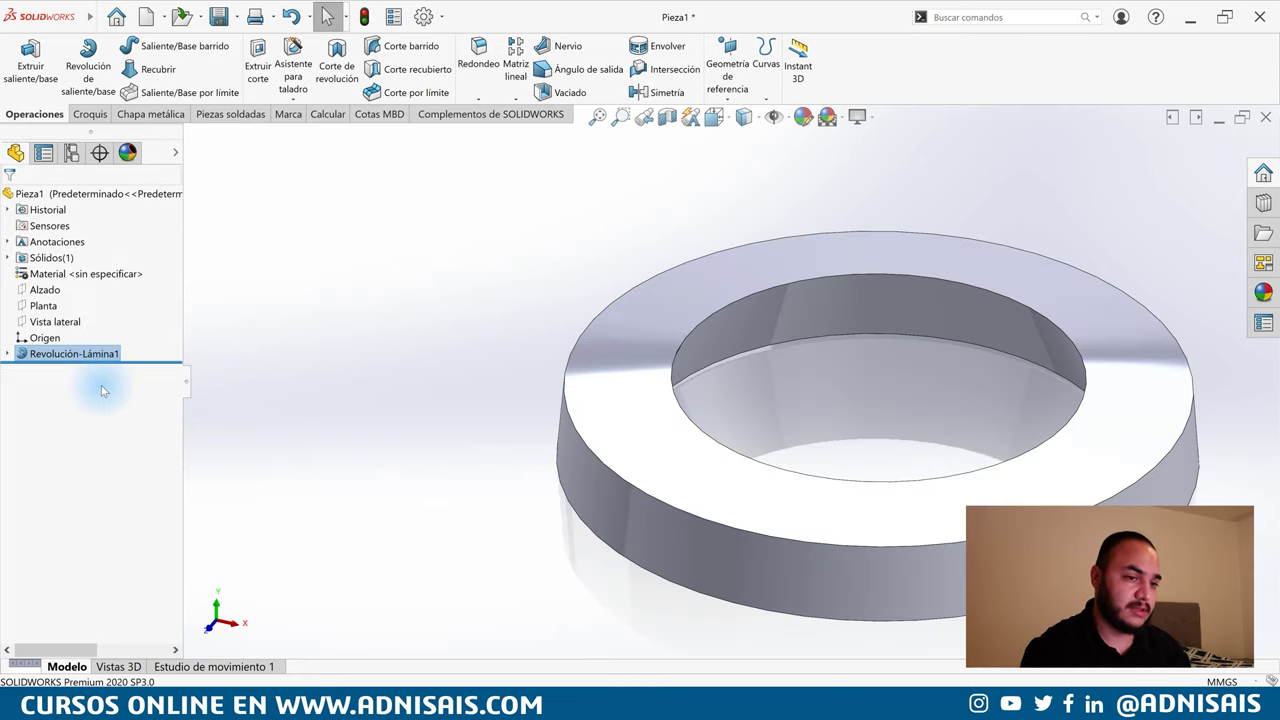
Edit Revolución-Lámina1 to a 2.00 mm wall, reselecting the polyline, circle and rectangle contours
{"action": "left_click", "coordinate": [40, 354]}
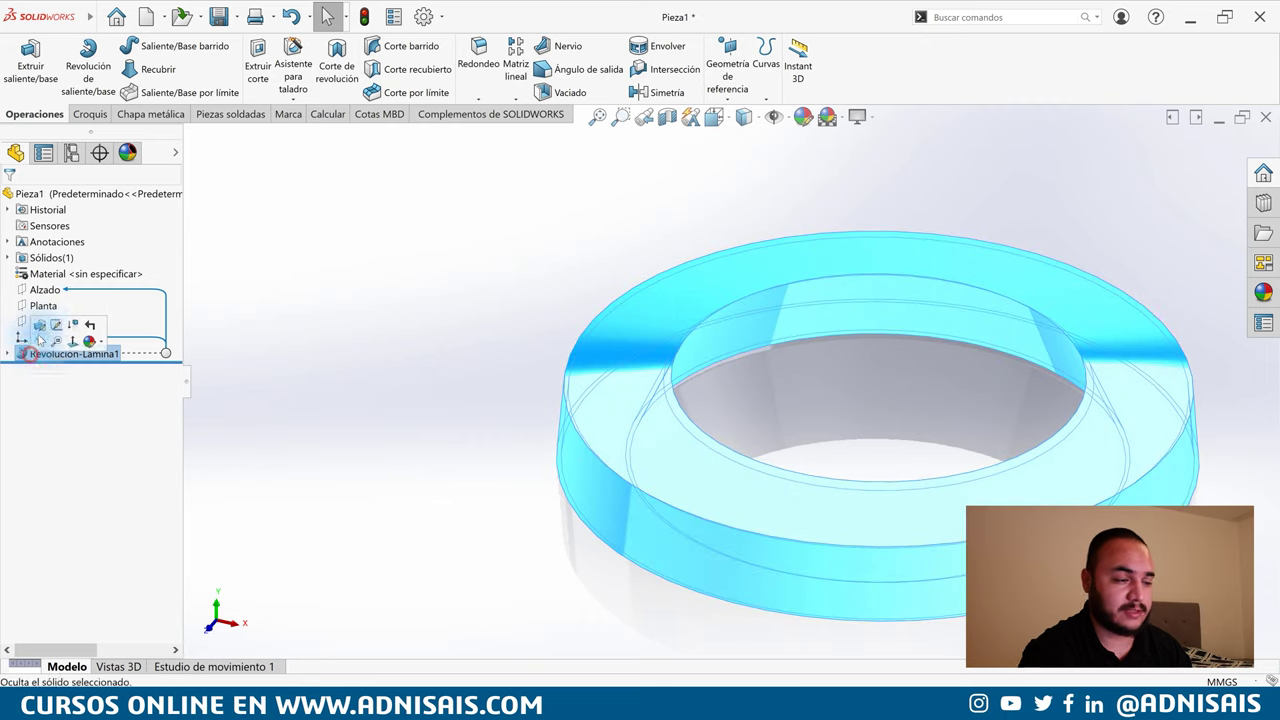
{"action": "left_click", "coordinate": [30, 354]}
{"action": "left_click", "coordinate": [40, 354]}
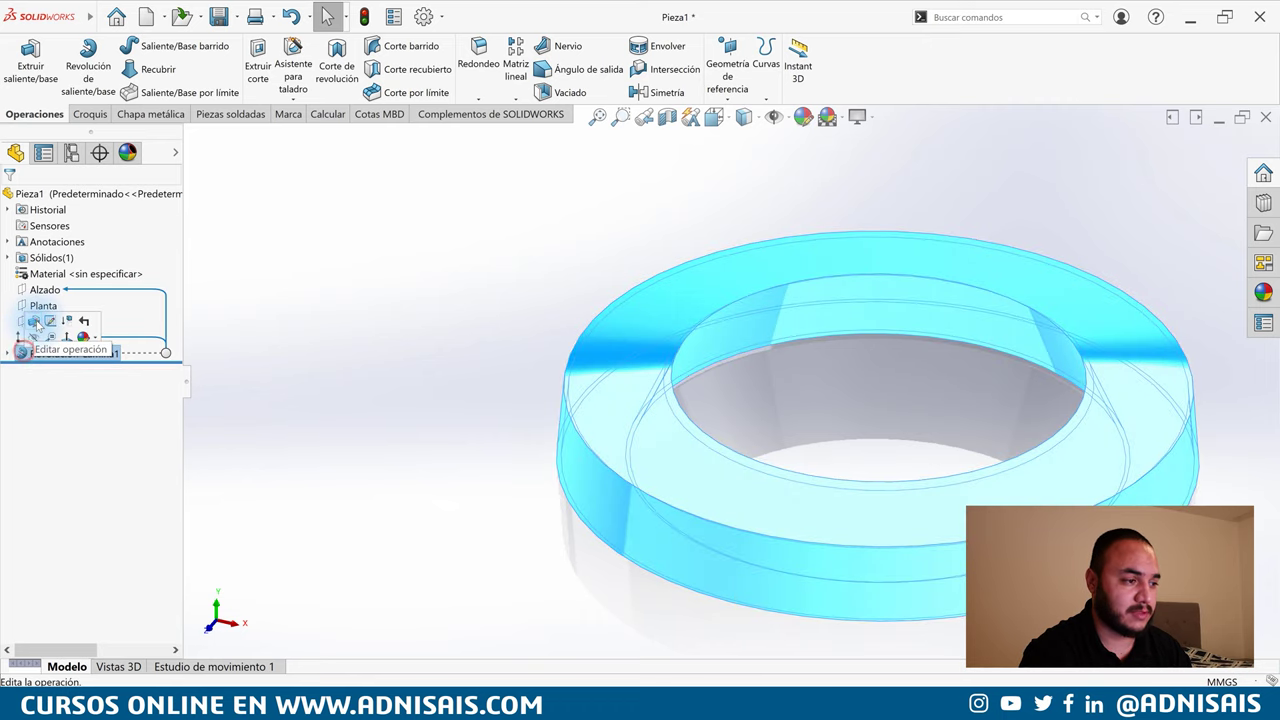
{"action": "left_click", "coordinate": [34, 329]}
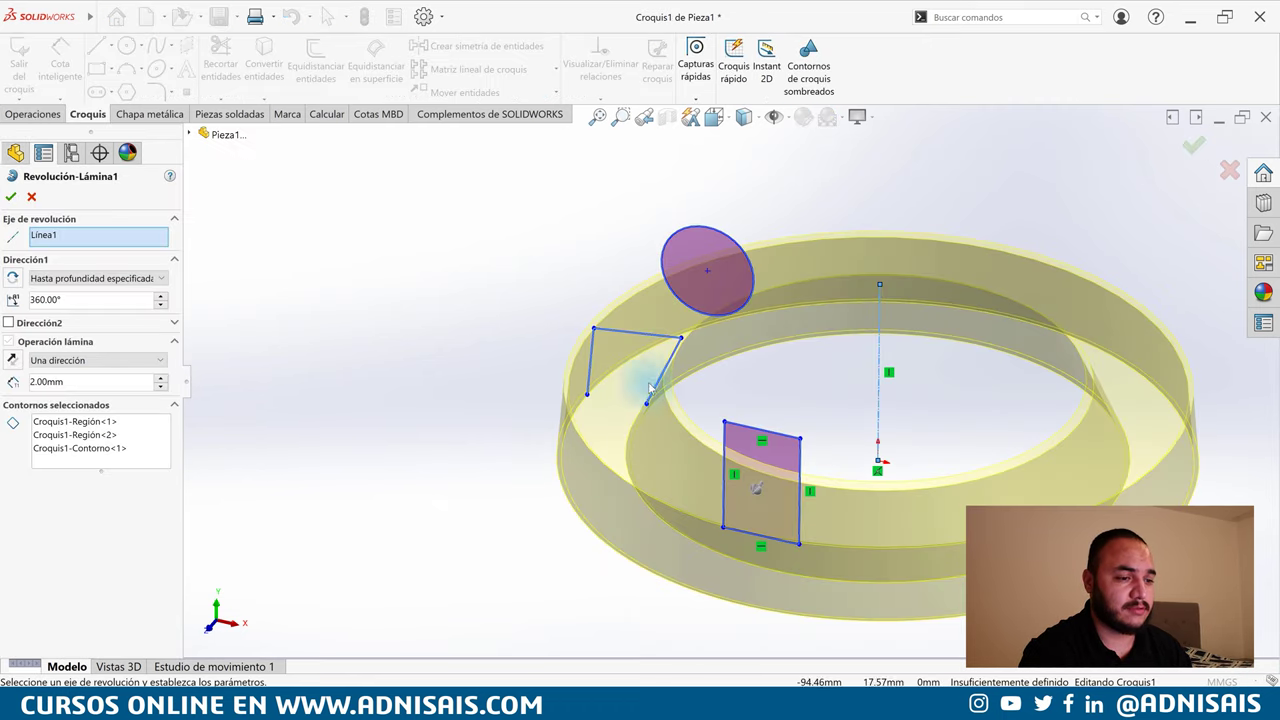
{"action": "left_click", "coordinate": [93, 428]}
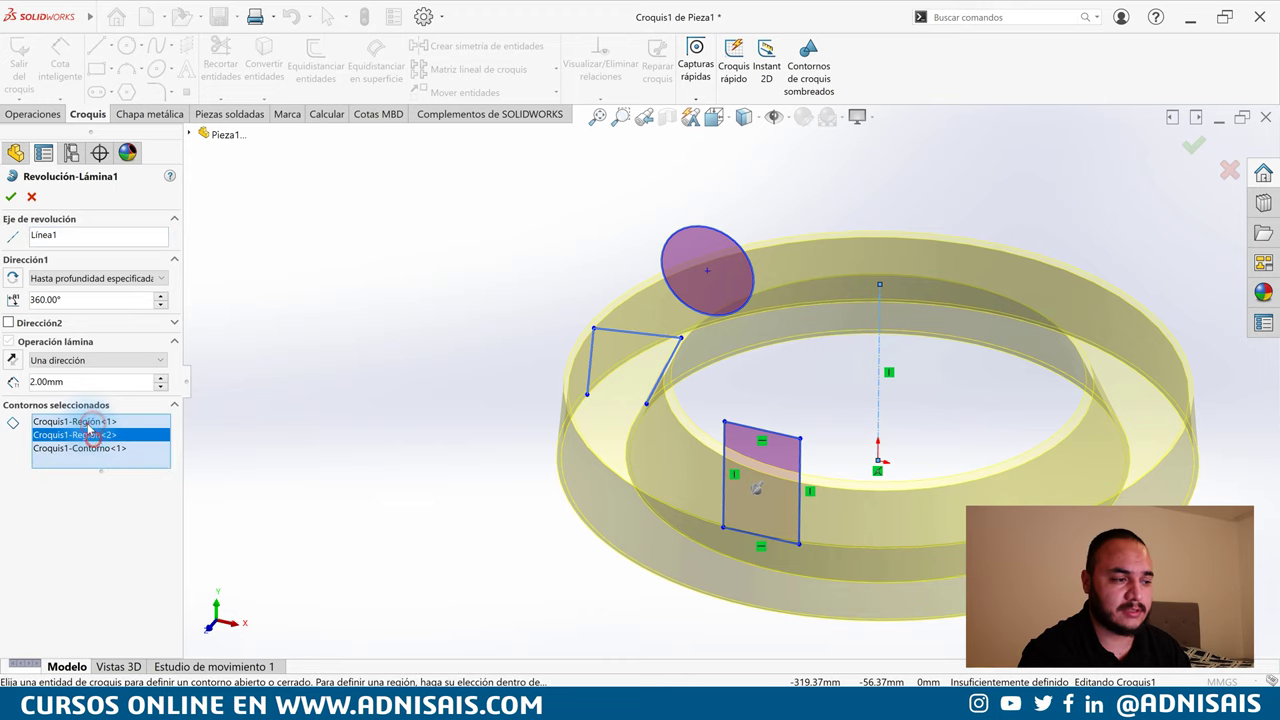
{"action": "right_click", "coordinate": [115, 425]}
{"action": "left_click", "coordinate": [135, 430]}
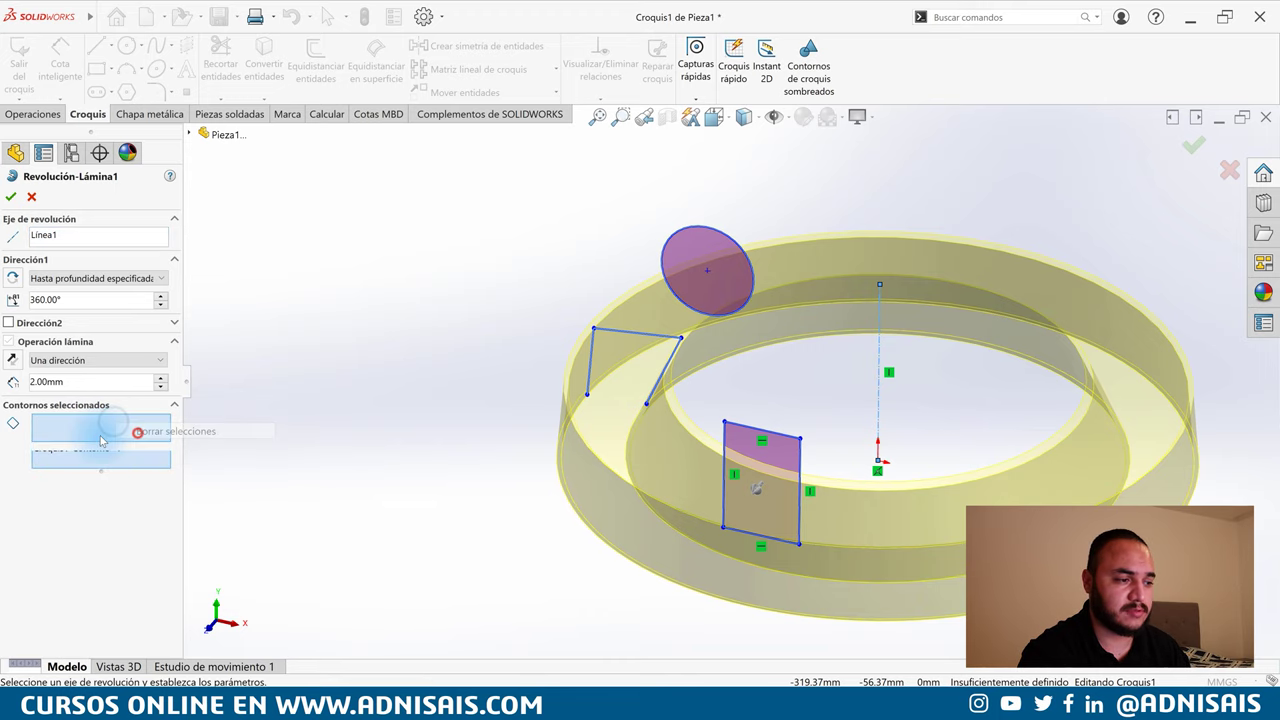
{"action": "left_click", "coordinate": [617, 336]}
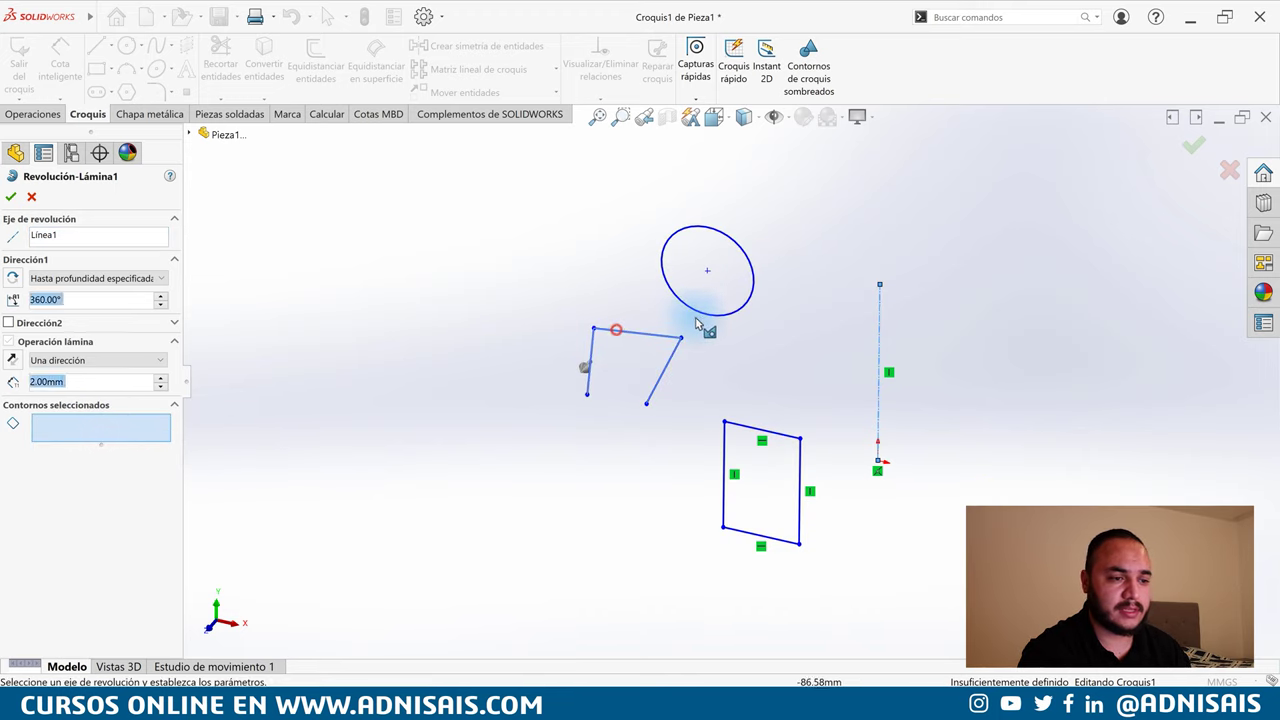
{"action": "left_click", "coordinate": [705, 312]}
{"action": "left_click", "coordinate": [760, 435]}
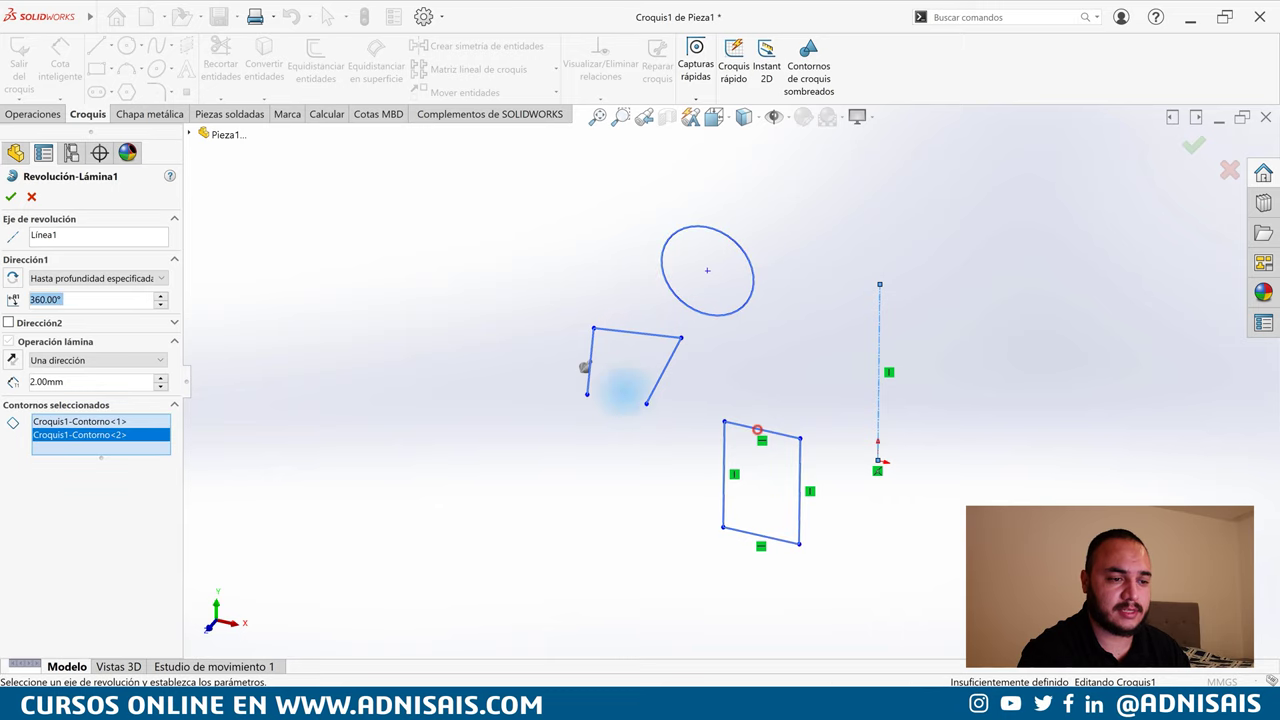
{"action": "left_click", "coordinate": [20, 199]}
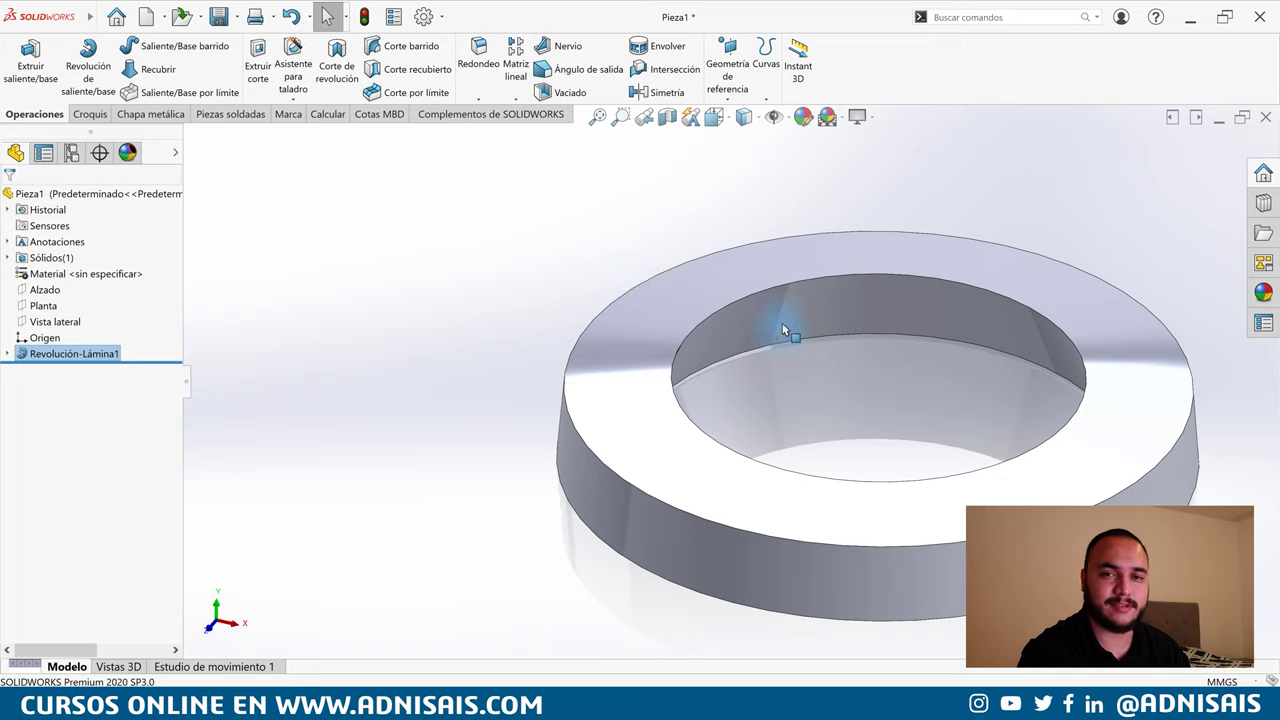
Delete the Revolución-Lámina1 feature, leaving only Croquis1
{"action": "mouse_move", "coordinate": [786, 329]}
{"action": "middle_mouse_down"}
{"action": "mouse_move", "coordinate": [822, 115]}
{"action": "mouse_move", "coordinate": [823, 177]}
{"action": "mouse_move", "coordinate": [741, 403]}
{"action": "middle_mouse_up"}
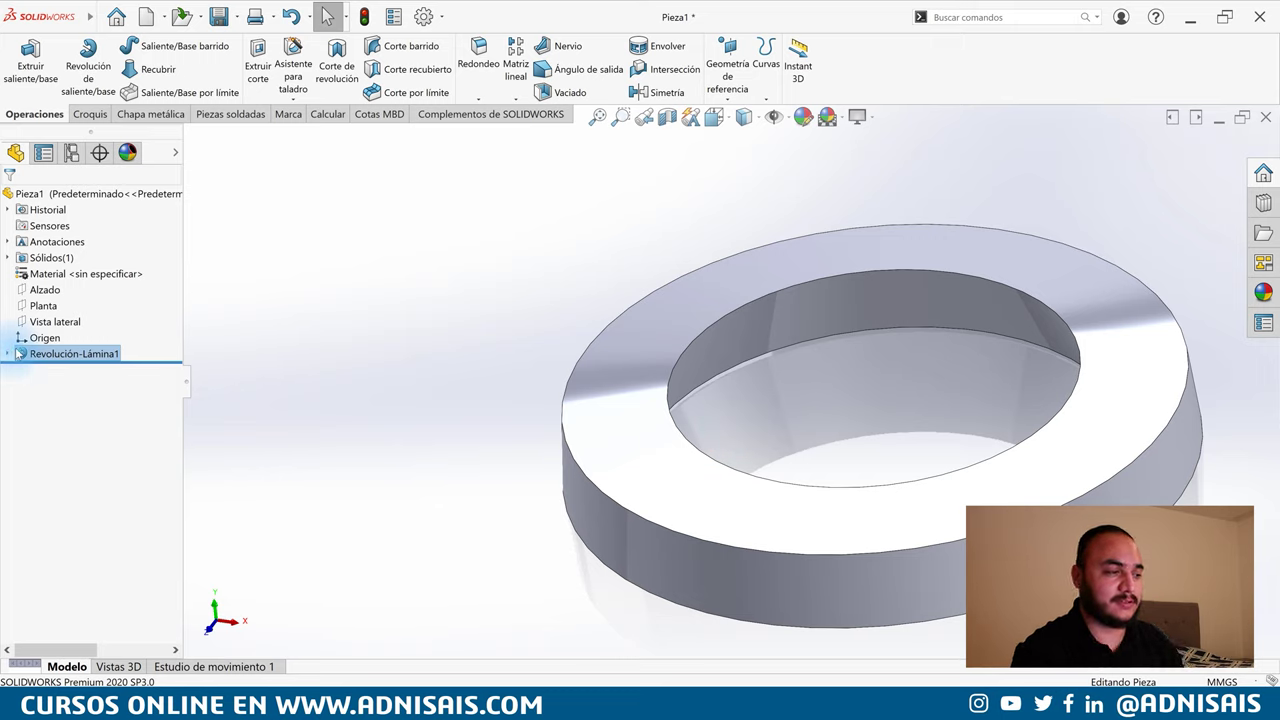
{"action": "key", "text": "Delete"}
{"action": "key", "text": "Return"}
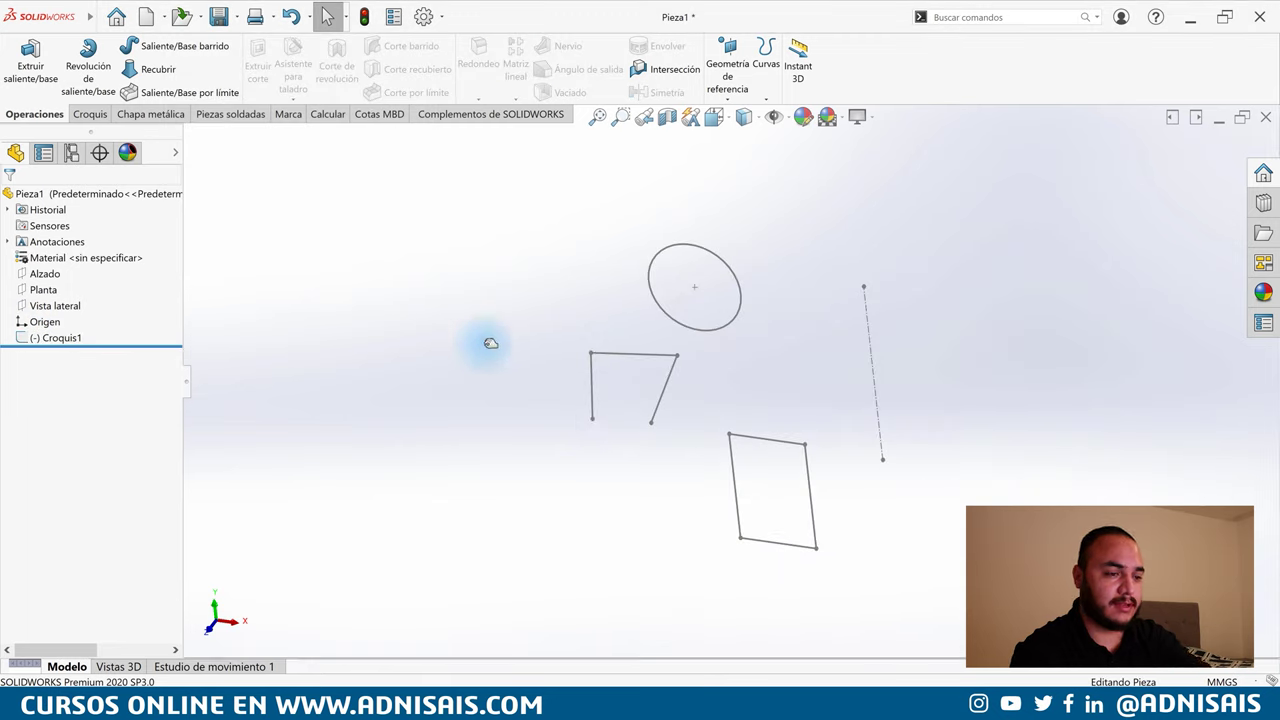
Edit Croquis1 face-on and delete the circle, rectangle and slanted line
{"action": "left_click", "coordinate": [80, 337]}
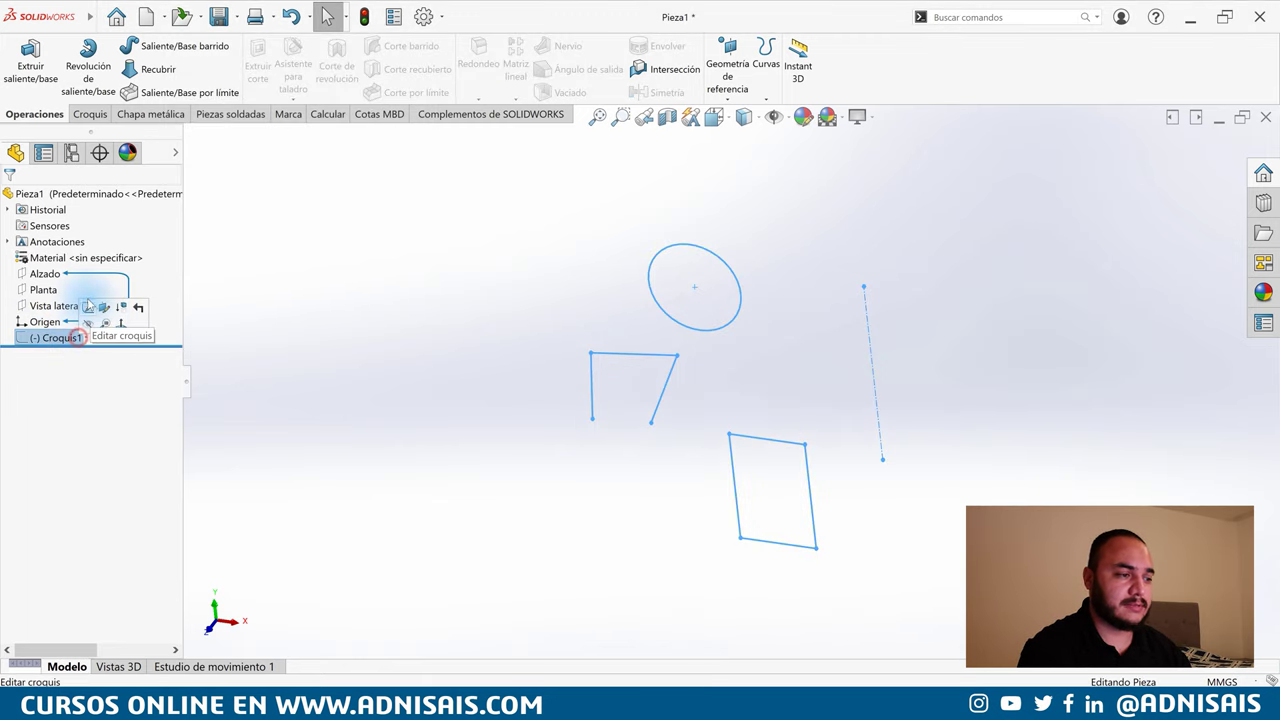
{"action": "left_click", "coordinate": [88, 306]}
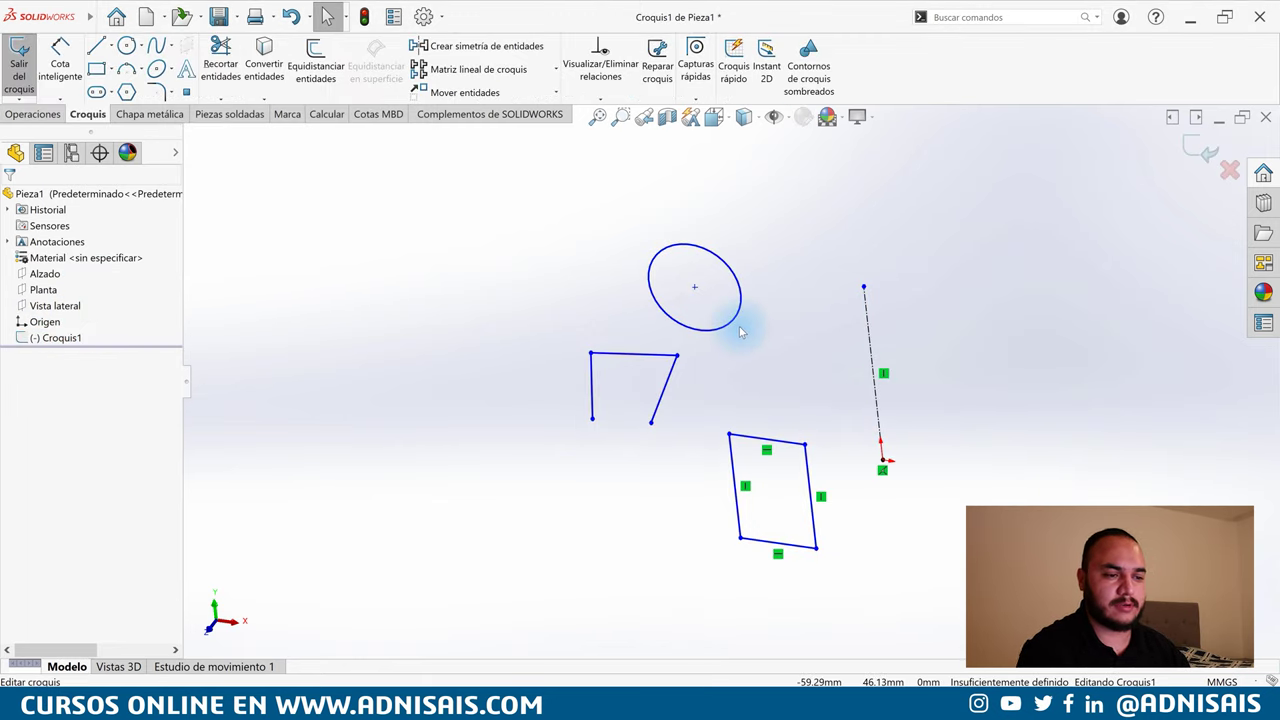
{"action": "key", "text": "ctrl+8"}
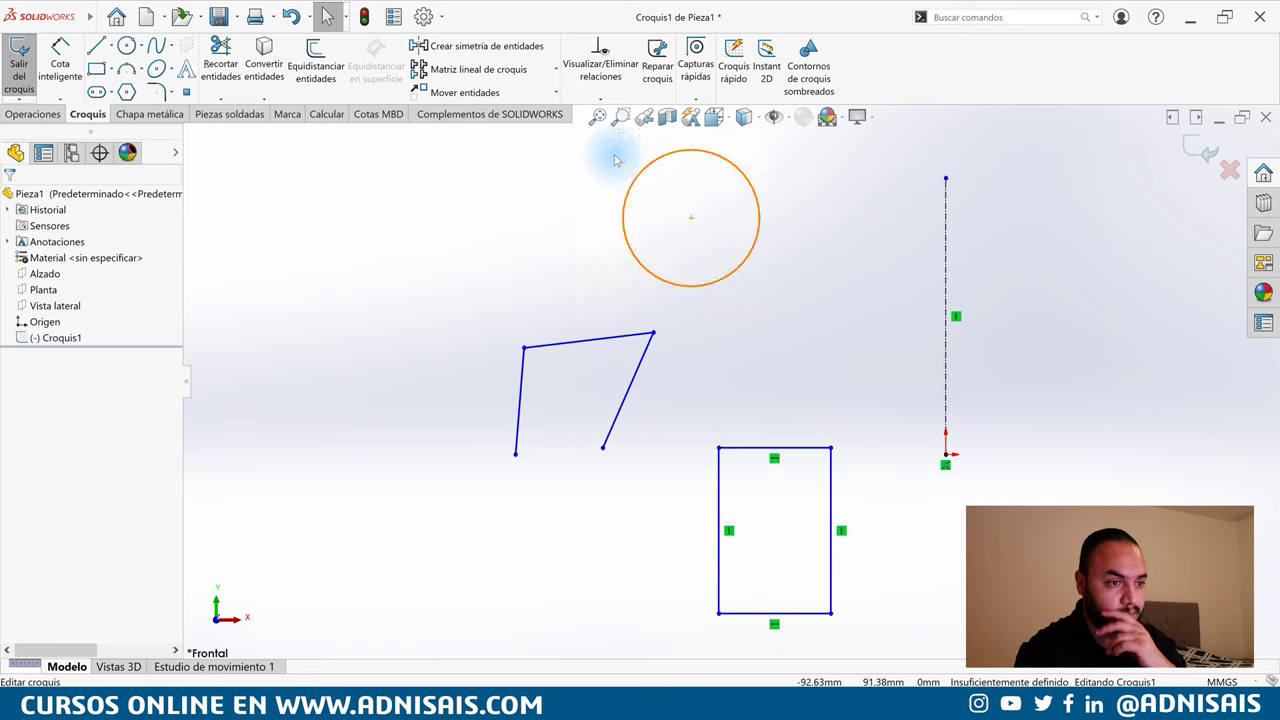
{"action": "mouse_move", "coordinate": [588, 150]}
{"action": "left_mouse_down"}
{"action": "mouse_move", "coordinate": [845, 587]}
{"action": "mouse_move", "coordinate": [871, 662]}
{"action": "mouse_move", "coordinate": [857, 629]}
{"action": "left_mouse_up"}
{"action": "key", "text": "Delete"}
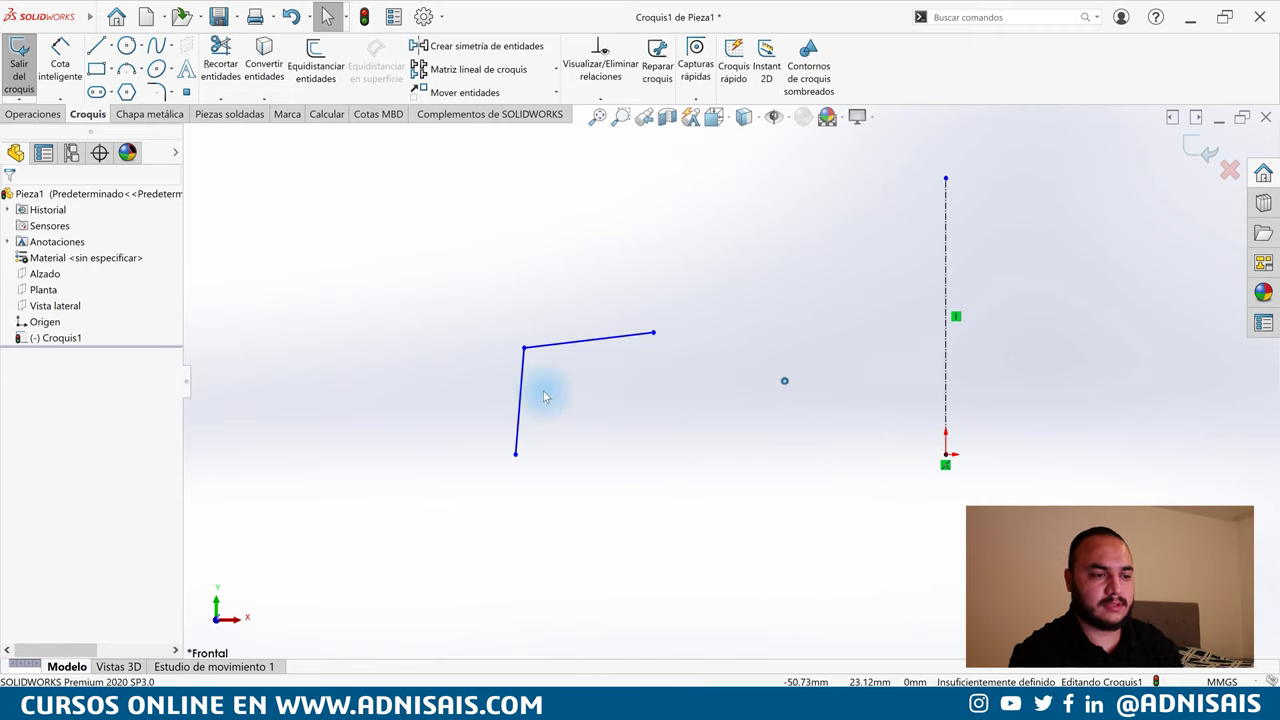
Extend the open polyline into a zigzag ending with a downward vertical segment
{"action": "key", "text": "l"}
{"action": "left_click", "coordinate": [653, 333]}
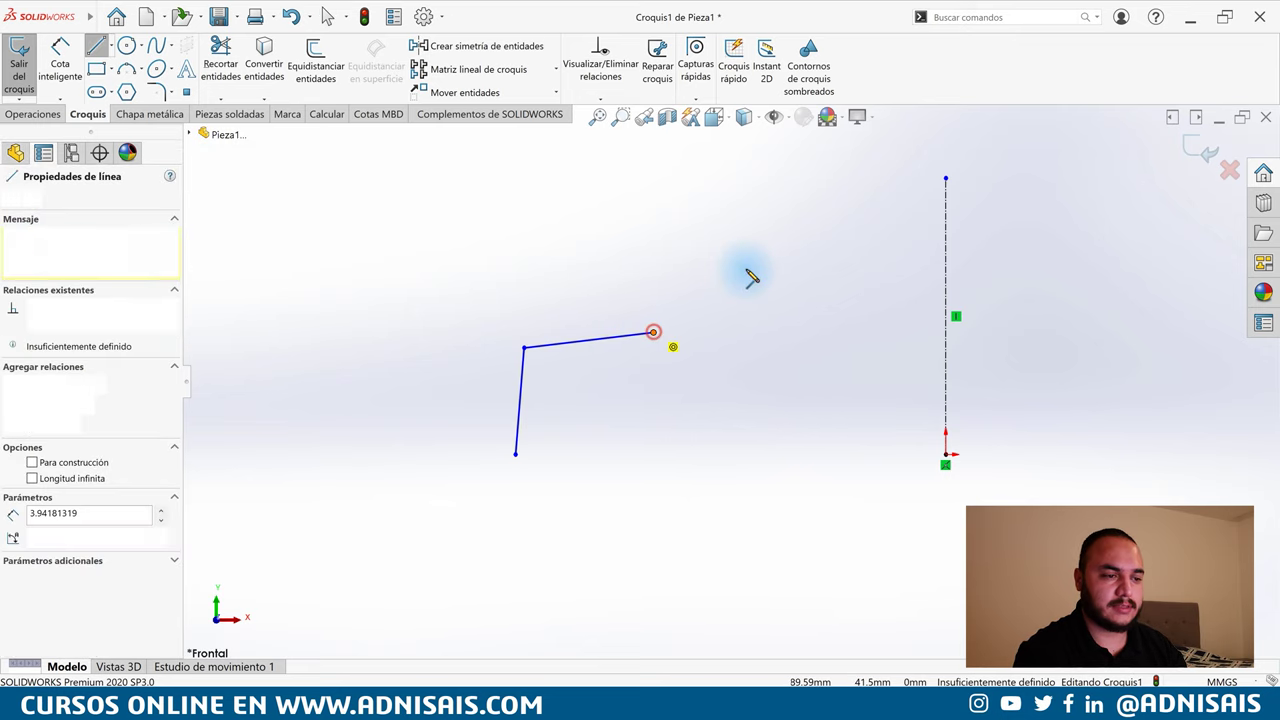
{"action": "left_click", "coordinate": [768, 270]}
{"action": "left_click", "coordinate": [826, 360]}
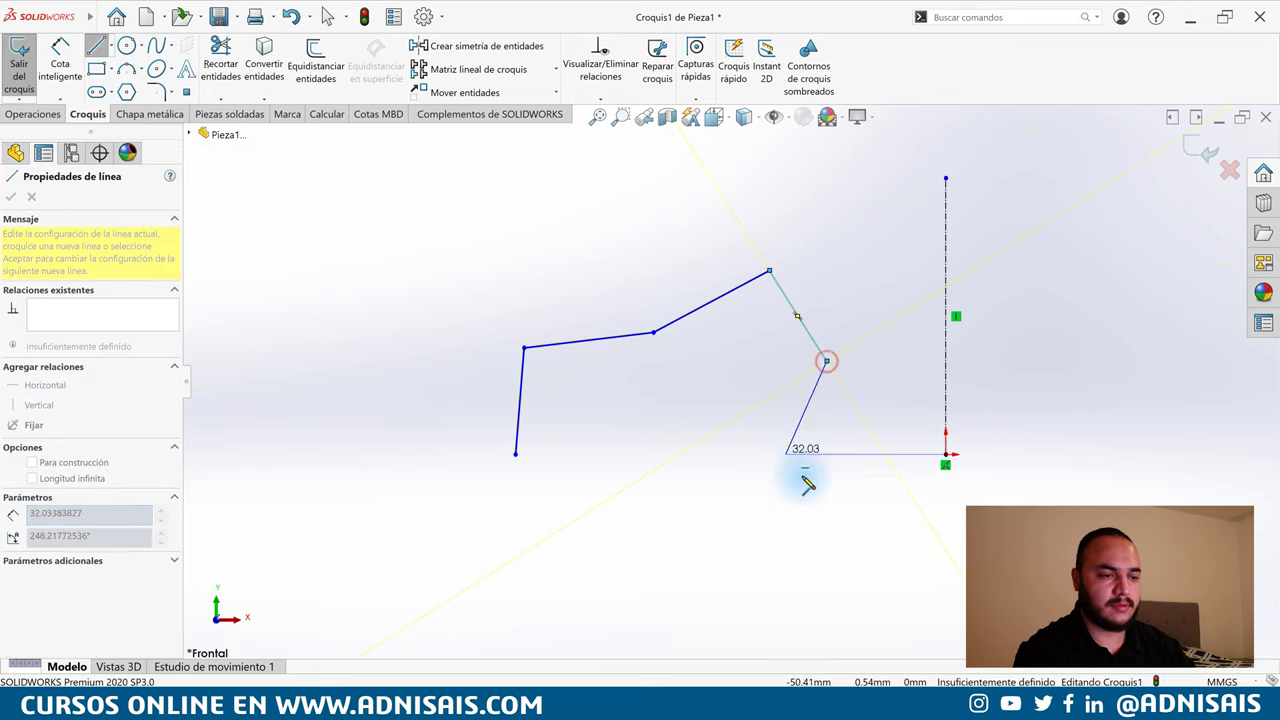
{"action": "left_click", "coordinate": [820, 550]}
{"action": "key", "text": "Escape"}
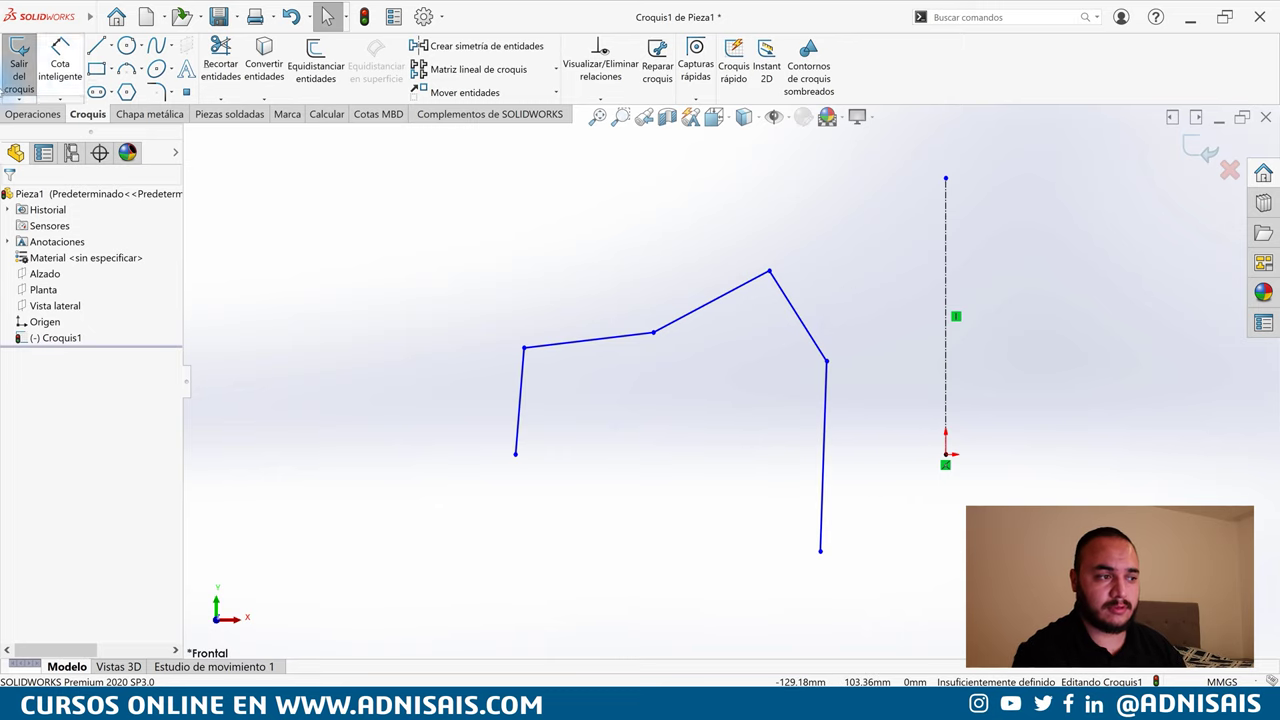
{"action": "left_click", "coordinate": [20, 115]}
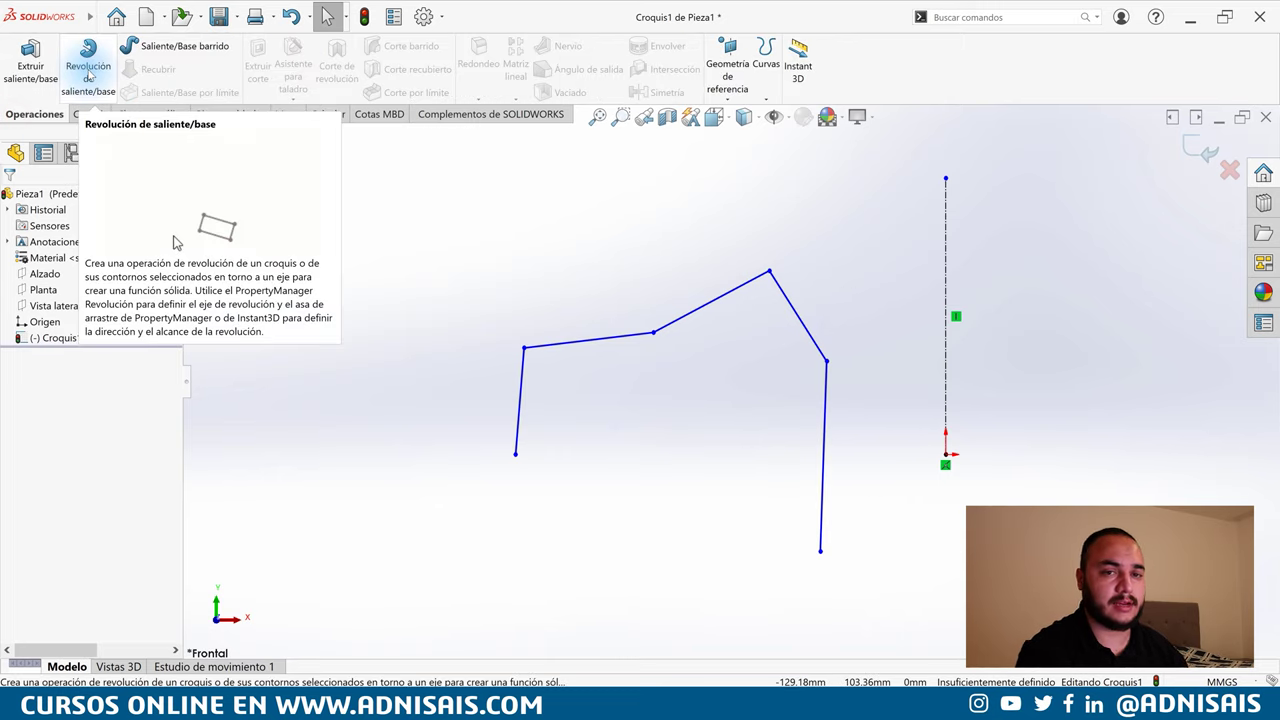
Set up a 360° revolve around Línea1, agreeing to auto-close the open sketch, twice
{"action": "left_click", "coordinate": [88, 72]}
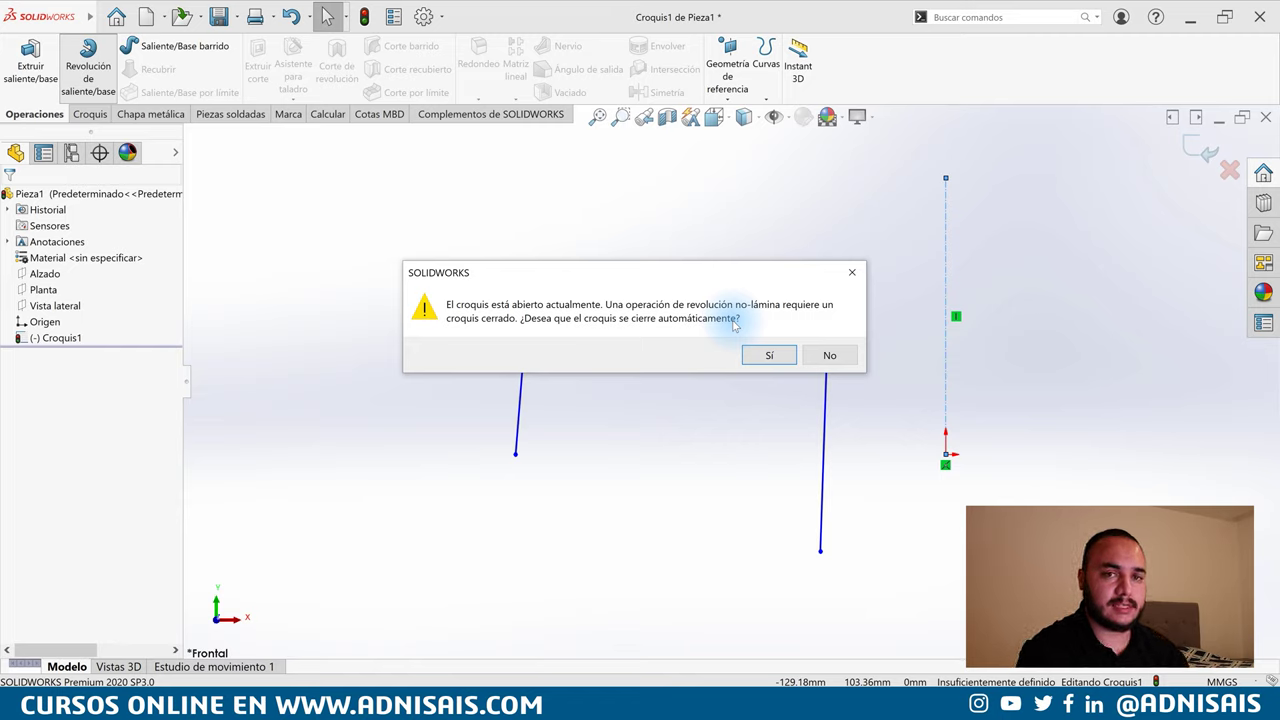
{"action": "left_click_drag", "start_coordinate": [734, 265], "coordinate": [816, 103]}
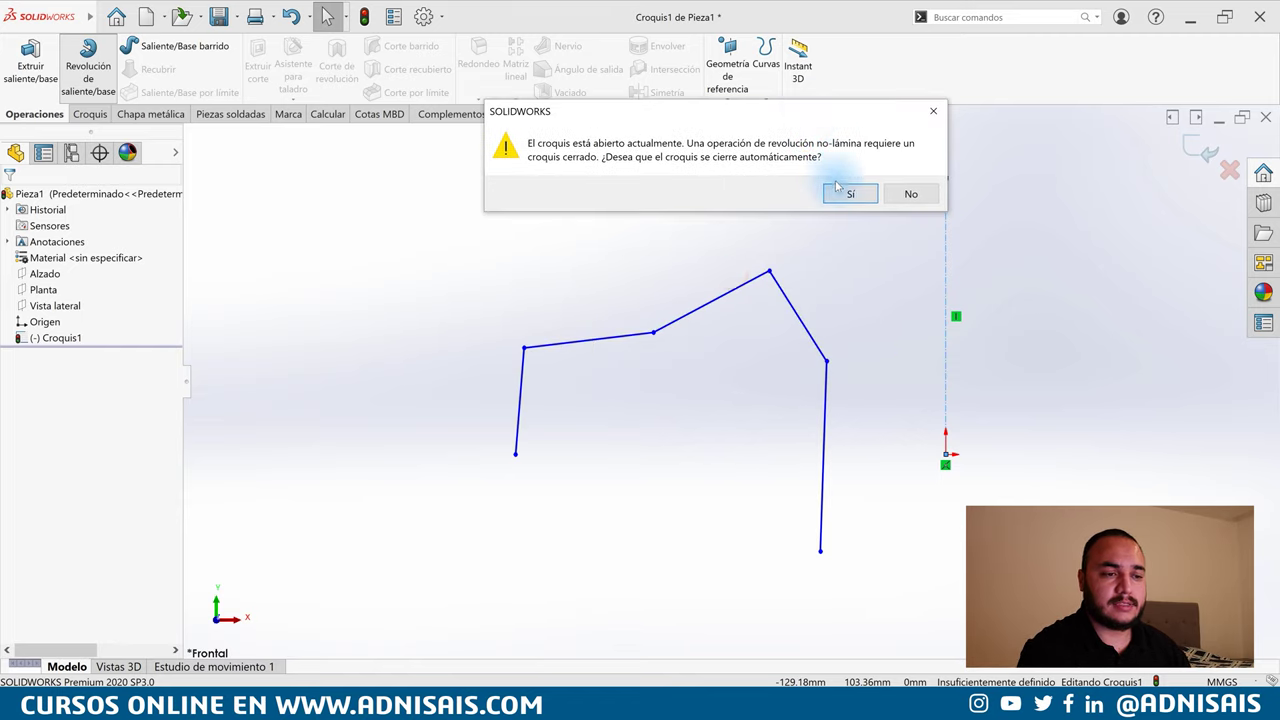
{"action": "left_click", "coordinate": [911, 196]}
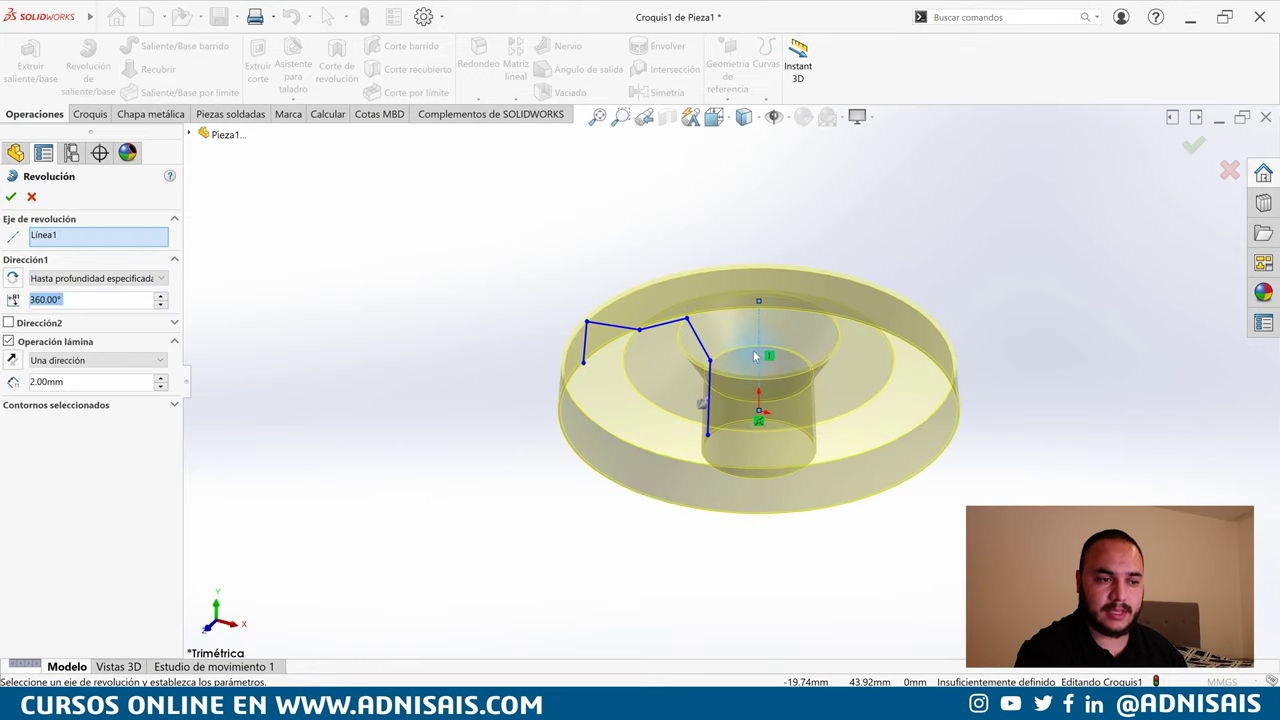
{"action": "middle_click_drag", "start_coordinate": [595, 318], "coordinate": [724, 362]}
{"action": "scroll", "coordinate": [571, 357], "scroll_direction": "down", "scroll_amount": 3}
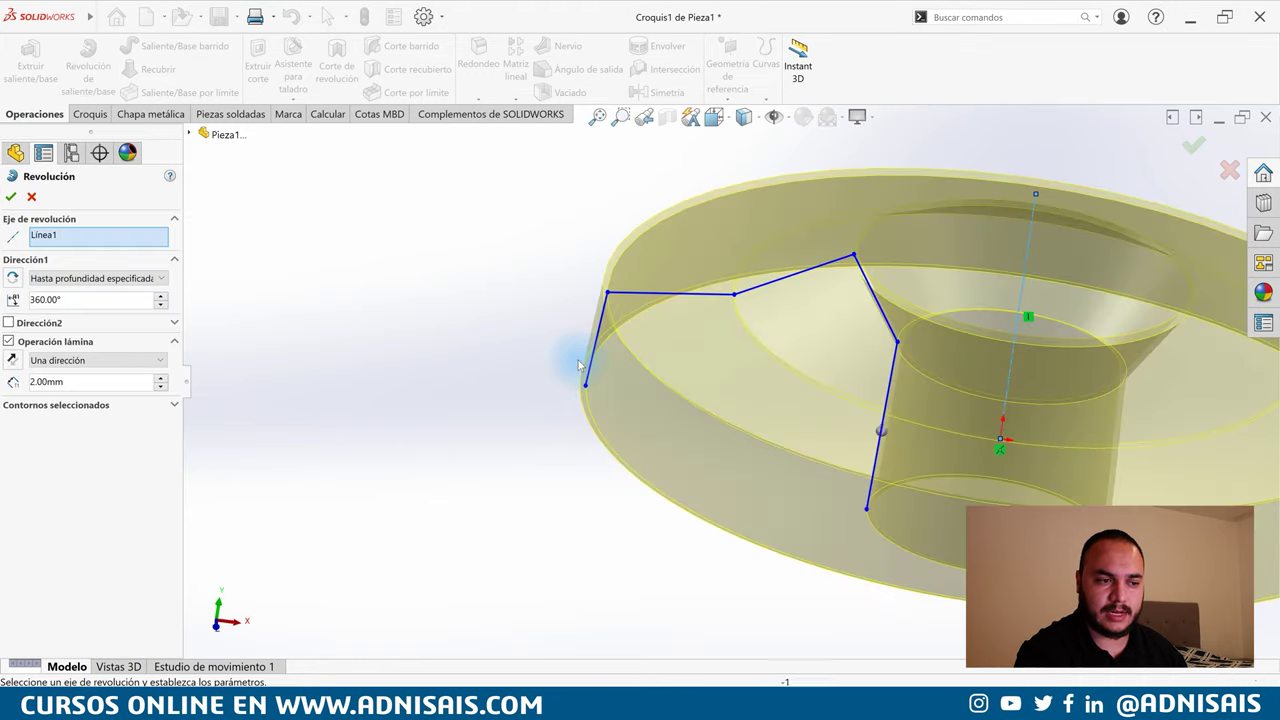
{"action": "scroll", "coordinate": [590, 320], "scroll_direction": "down", "scroll_amount": 3}
{"action": "mouse_move", "coordinate": [997, 296]}
{"action": "middle_mouse_down"}
{"action": "mouse_move", "coordinate": [1014, 208]}
{"action": "mouse_move", "coordinate": [1046, 214]}
{"action": "mouse_move", "coordinate": [1063, 234]}
{"action": "mouse_move", "coordinate": [821, 312]}
{"action": "middle_mouse_up"}
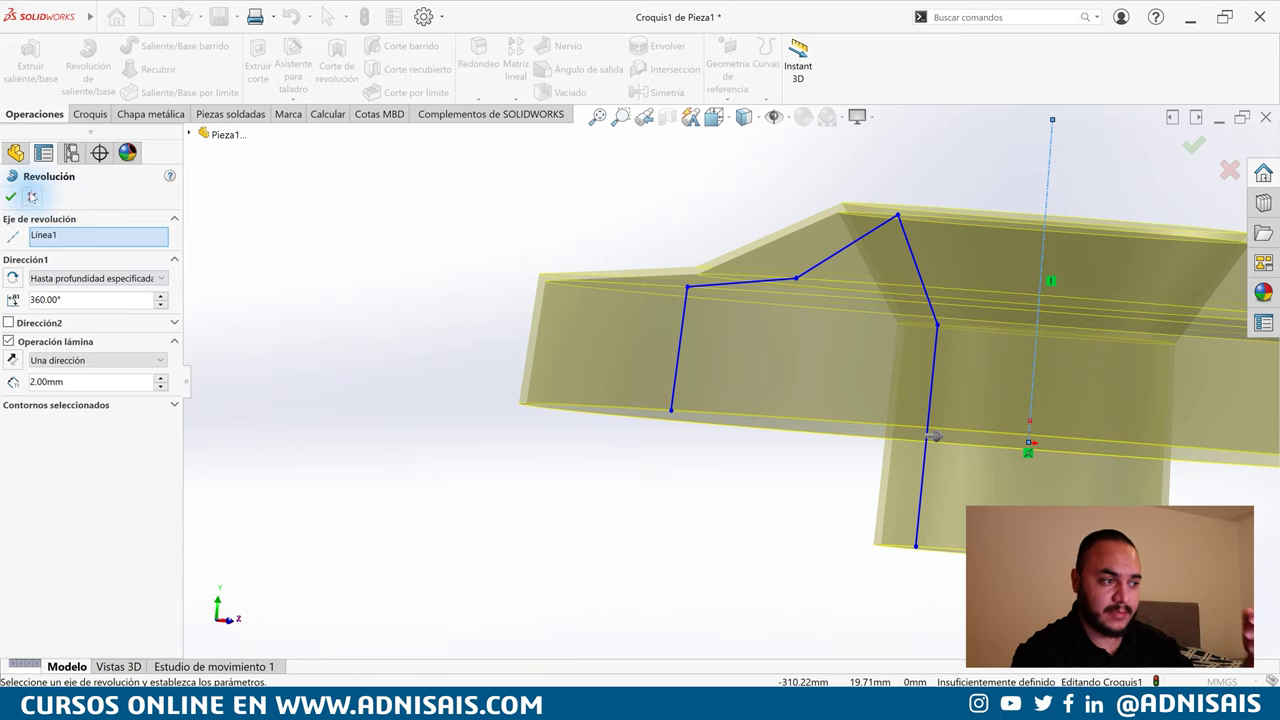
{"action": "left_click", "coordinate": [32, 197]}
{"action": "left_click", "coordinate": [88, 66]}
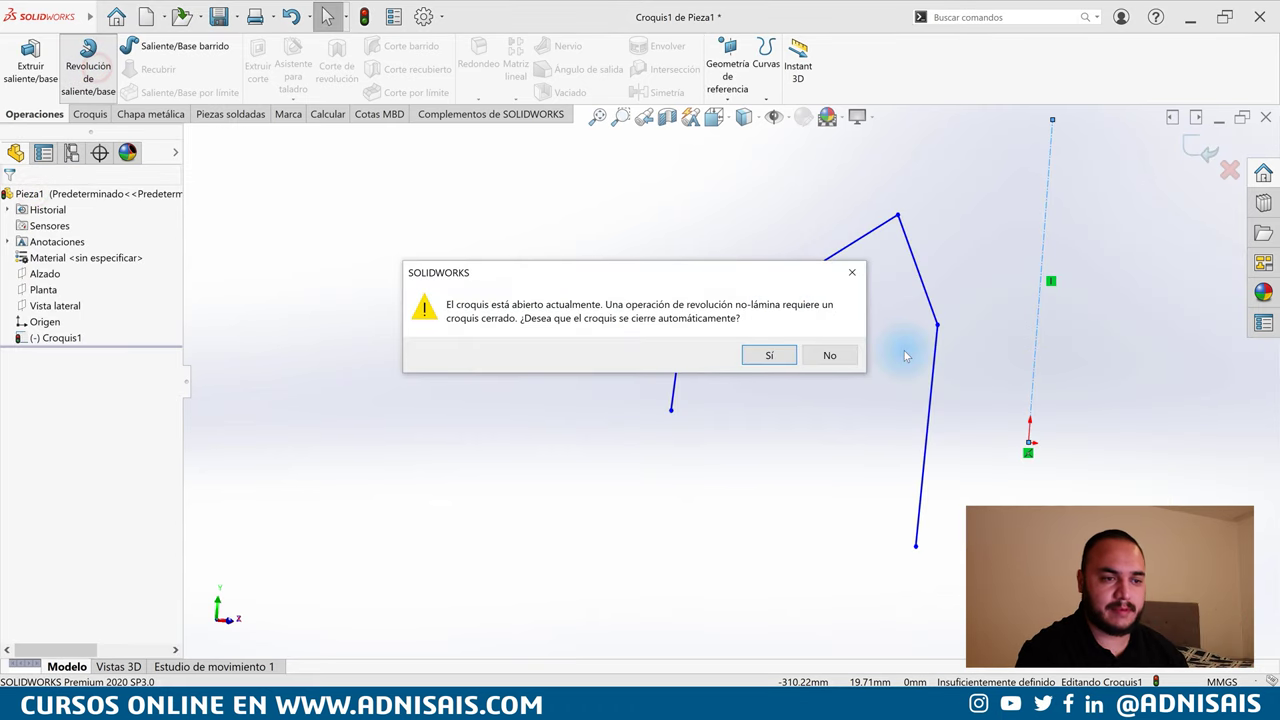
{"action": "left_click", "coordinate": [776, 356]}
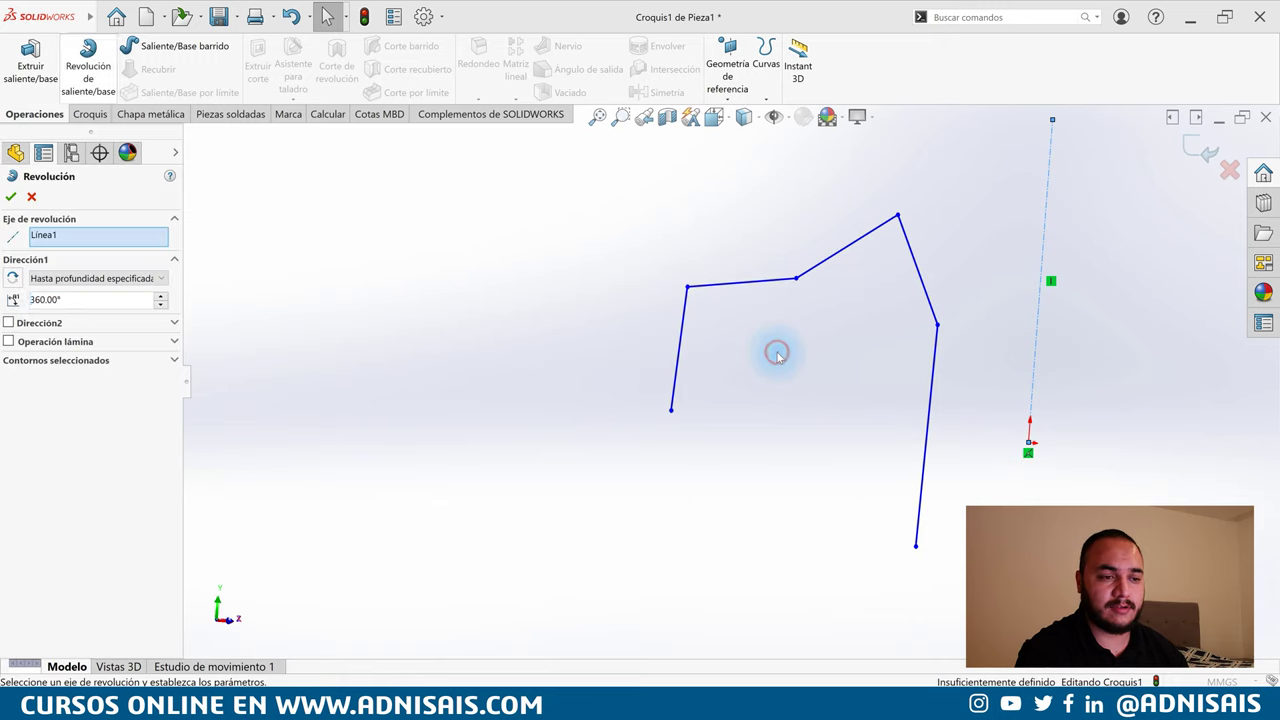
Accept the solid revolve to create Revolución1 and select it in the tree
{"action": "mouse_move", "coordinate": [880, 365]}
{"action": "middle_mouse_down"}
{"action": "mouse_move", "coordinate": [966, 366]}
{"action": "mouse_move", "coordinate": [883, 353]}
{"action": "mouse_move", "coordinate": [886, 334]}
{"action": "mouse_move", "coordinate": [895, 375]}
{"action": "middle_mouse_up"}
{"action": "scroll", "coordinate": [830, 405], "scroll_direction": "down", "scroll_amount": 2}
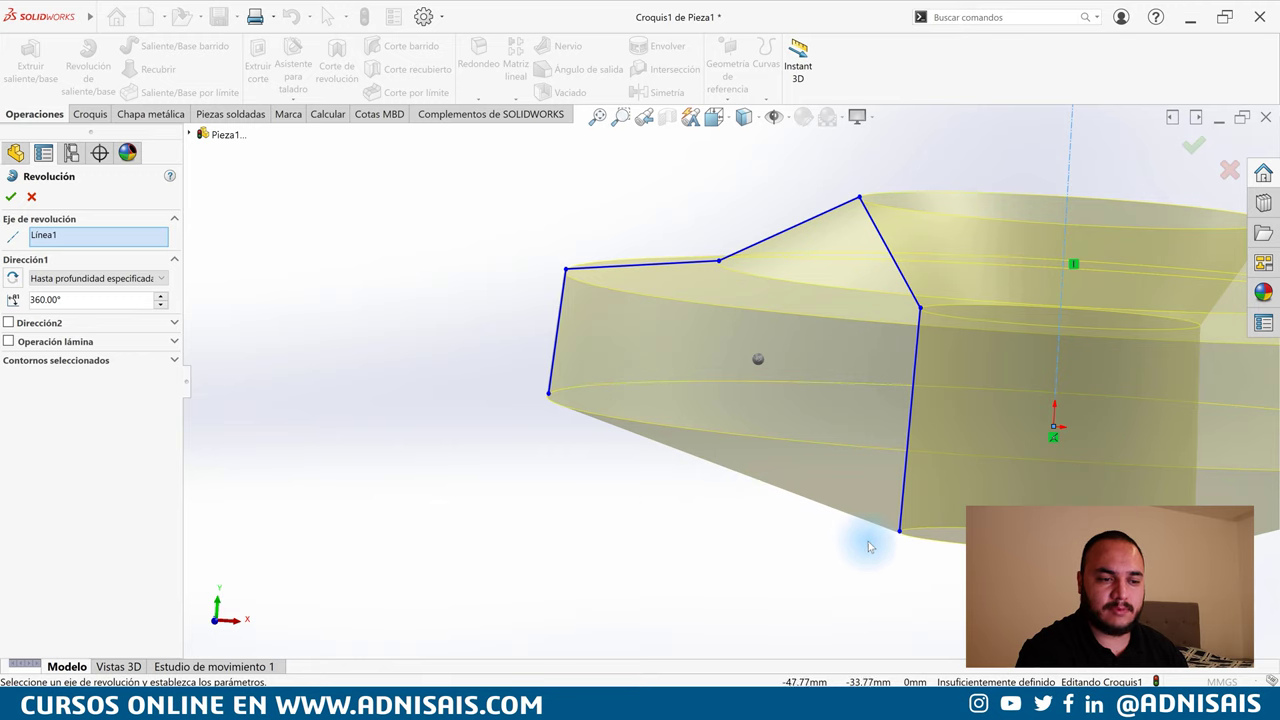
{"action": "left_click", "coordinate": [12, 197]}
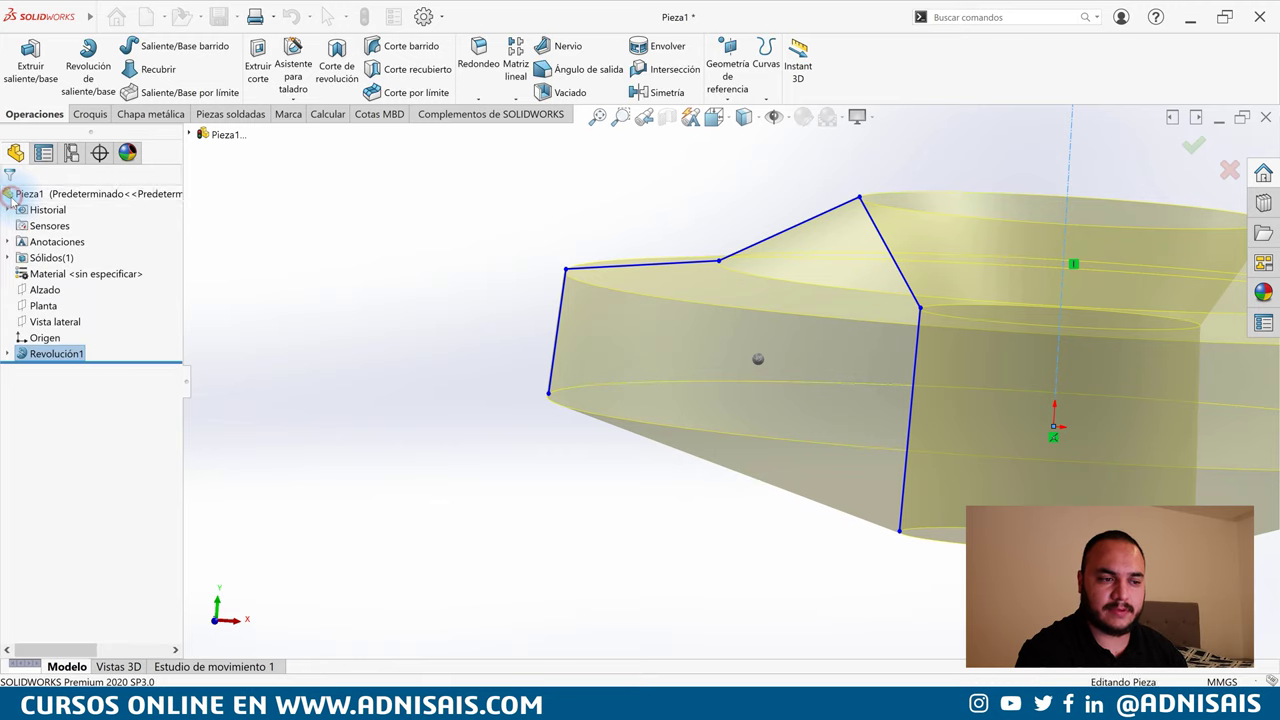
{"action": "left_click", "coordinate": [26, 351]}
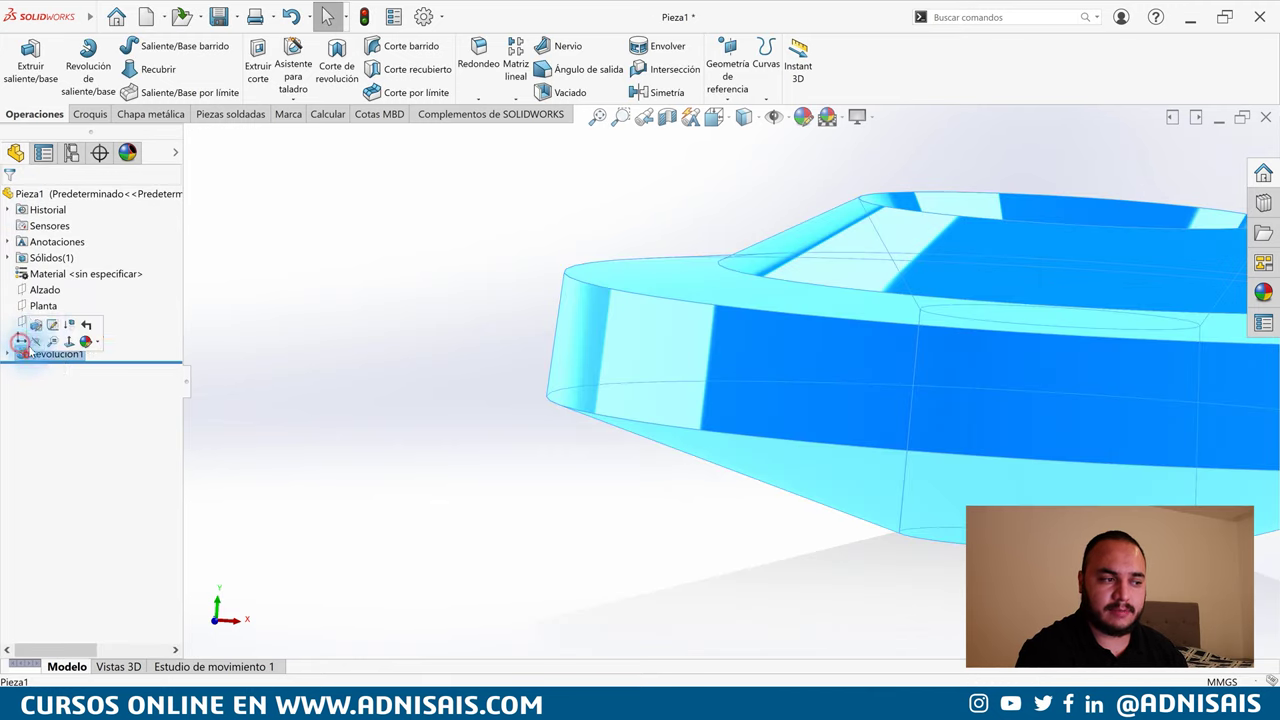
Open and exit the profile sketch, then delete the Revolución1 feature
{"action": "left_click", "coordinate": [62, 326]}
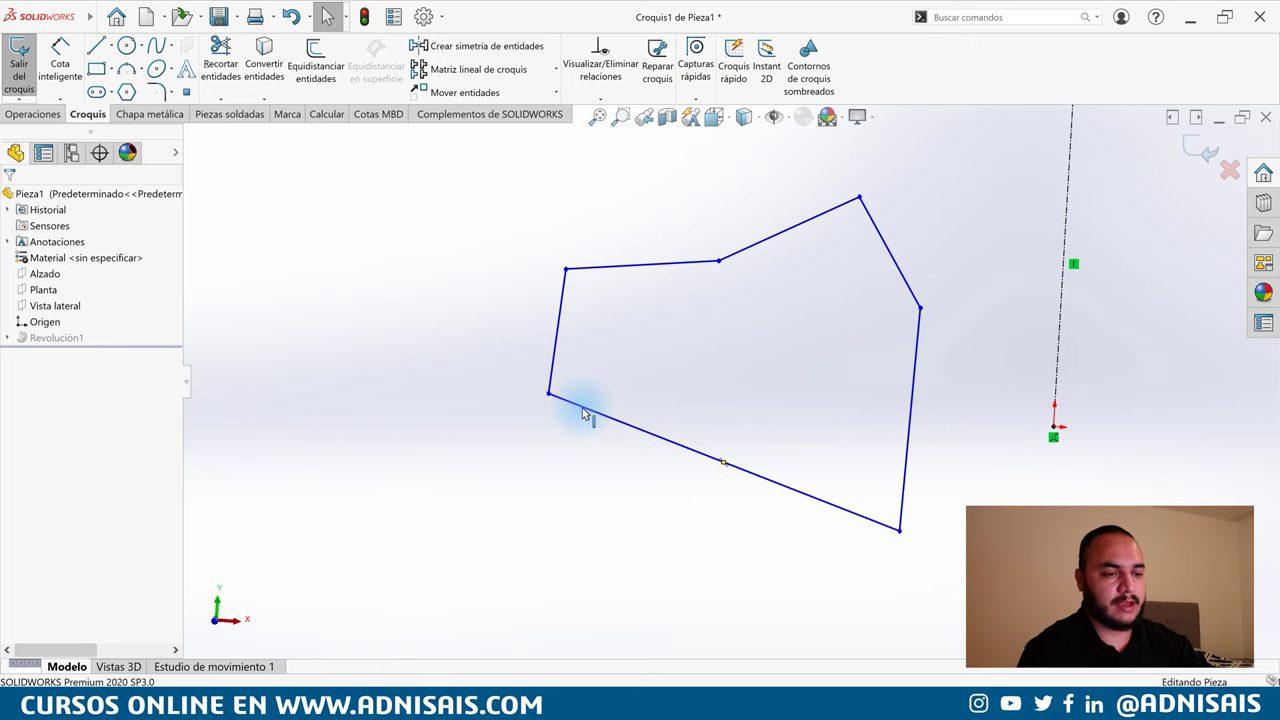
{"action": "key", "text": "ctrl+b"}
{"action": "left_click", "coordinate": [71, 356]}
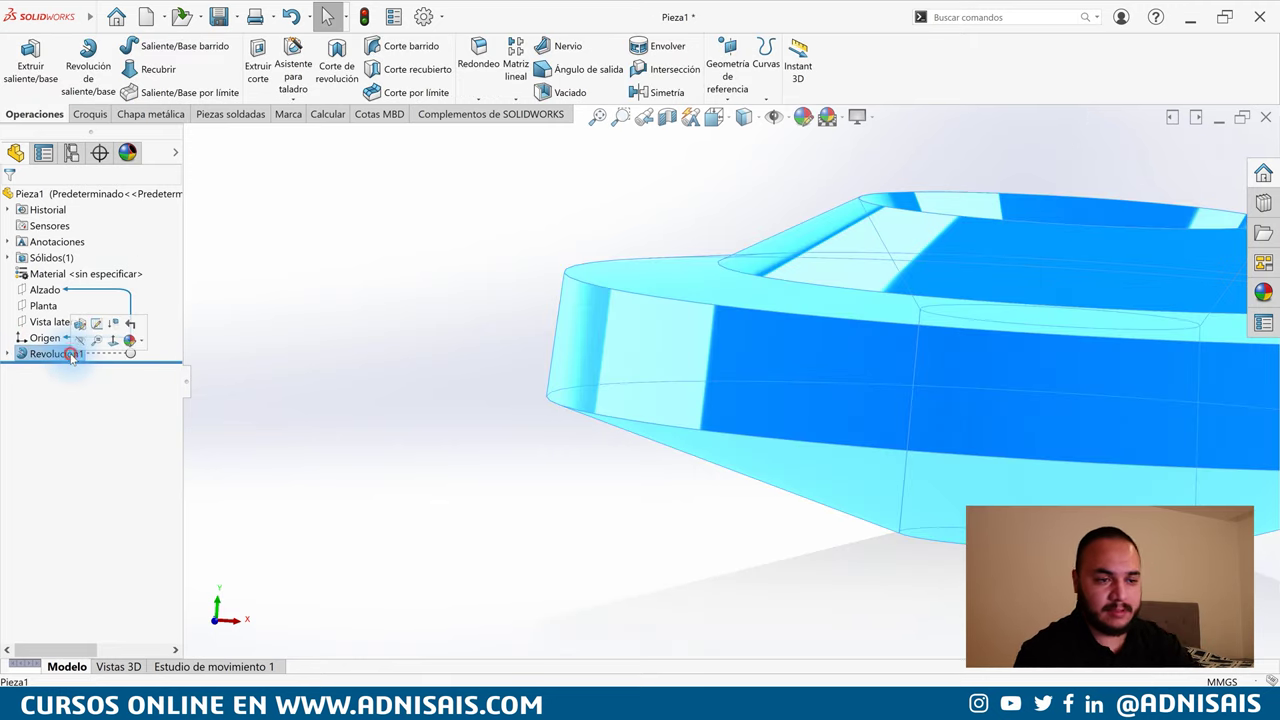
{"action": "key", "text": "Delete"}
{"action": "key", "text": "Return"}
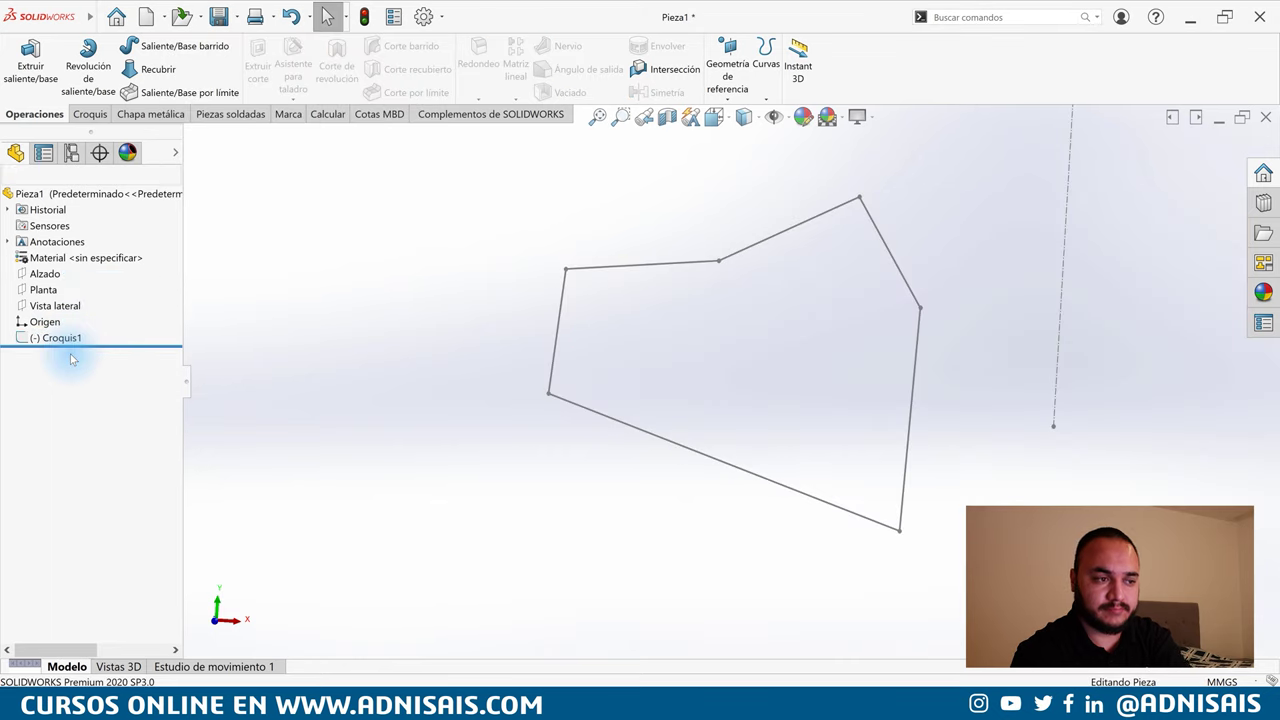
Delete the leftover profile sketch Croquis1
{"action": "left_click", "coordinate": [58, 339]}
{"action": "key", "text": "Delete"}
{"action": "key", "text": "Return"}
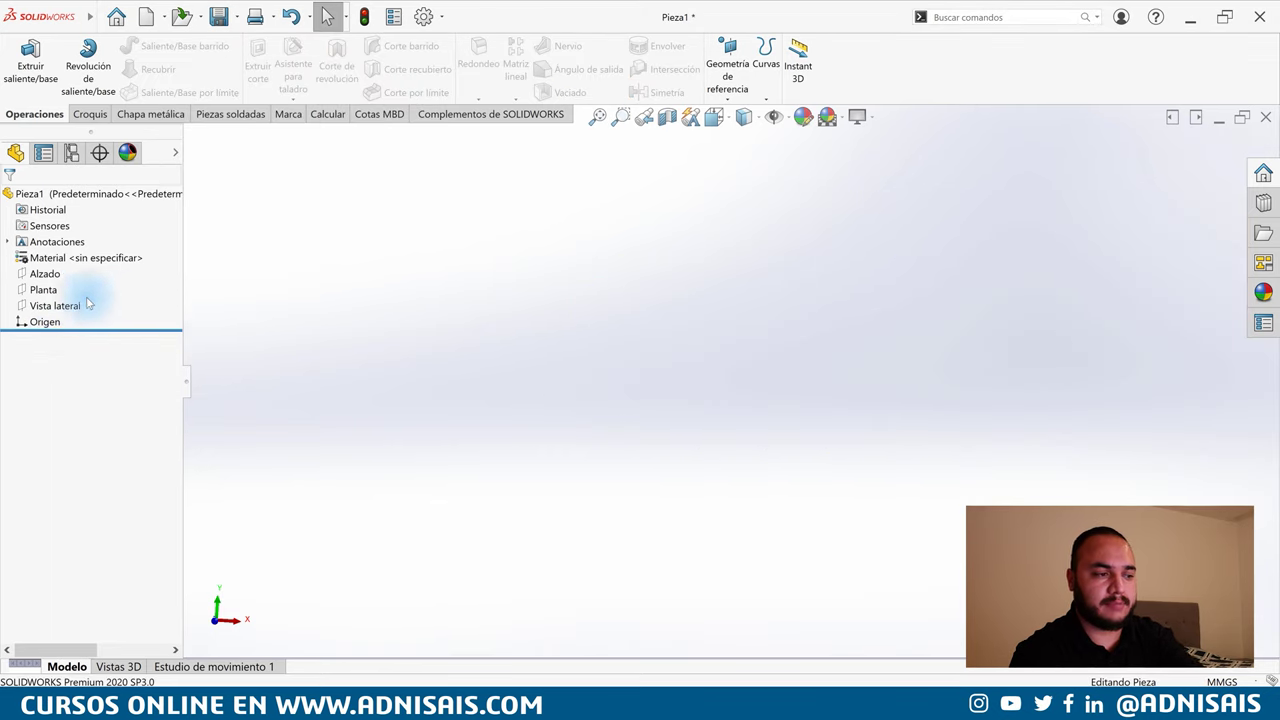
On the Alzado plane, draw a vertical construction centerline up from the origin
{"action": "left_click", "coordinate": [42, 273]}
{"action": "left_click", "coordinate": [44, 262]}
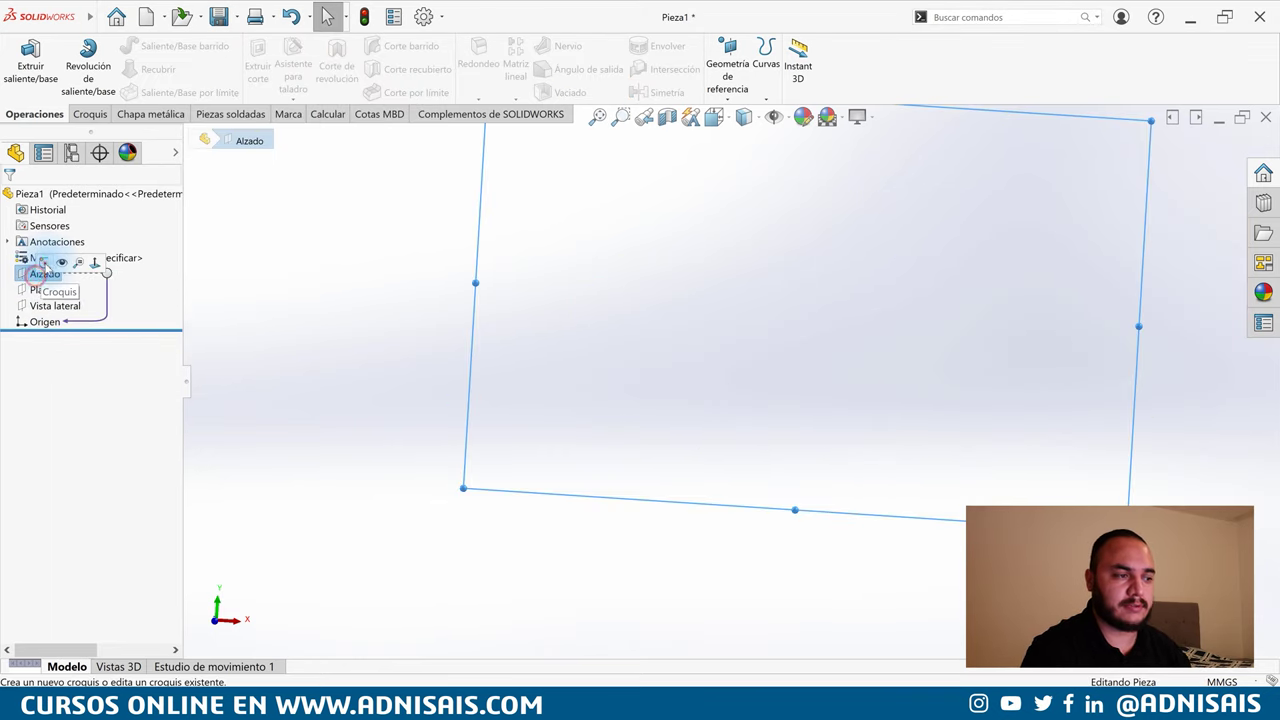
{"action": "left_click", "coordinate": [111, 47]}
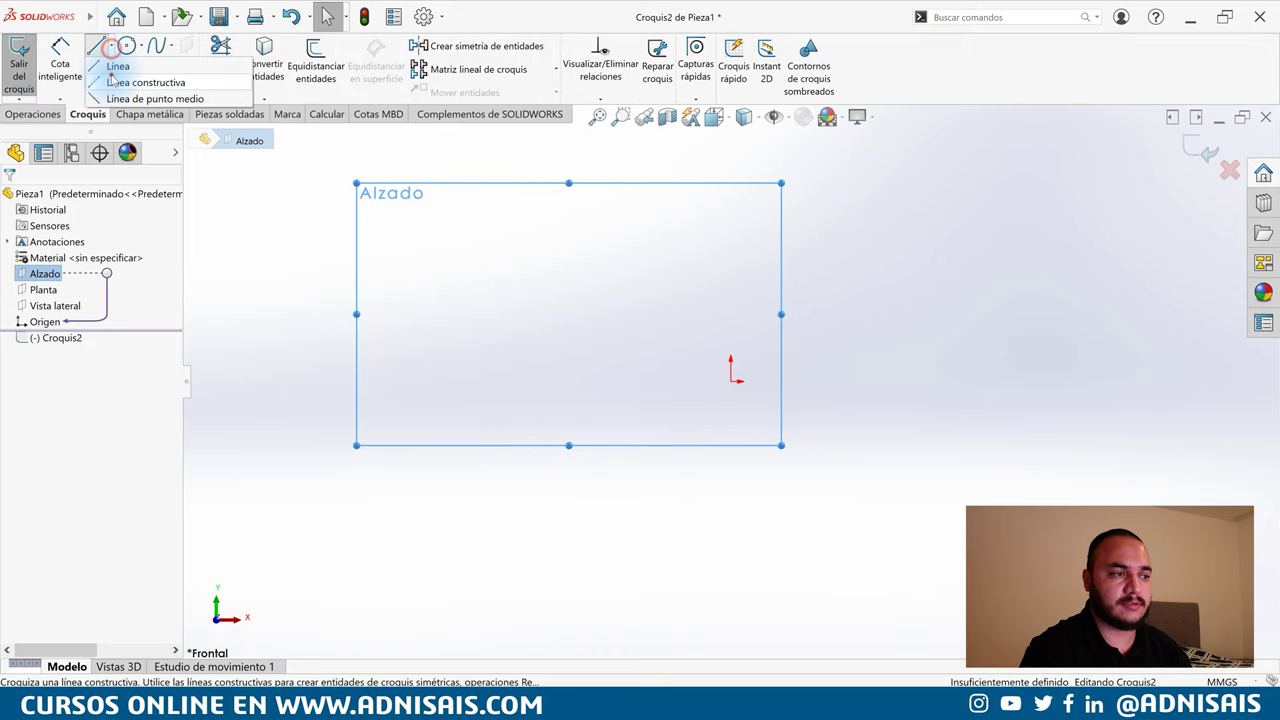
{"action": "left_click", "coordinate": [125, 77]}
{"action": "left_click", "coordinate": [731, 383]}
{"action": "left_click", "coordinate": [730, 237]}
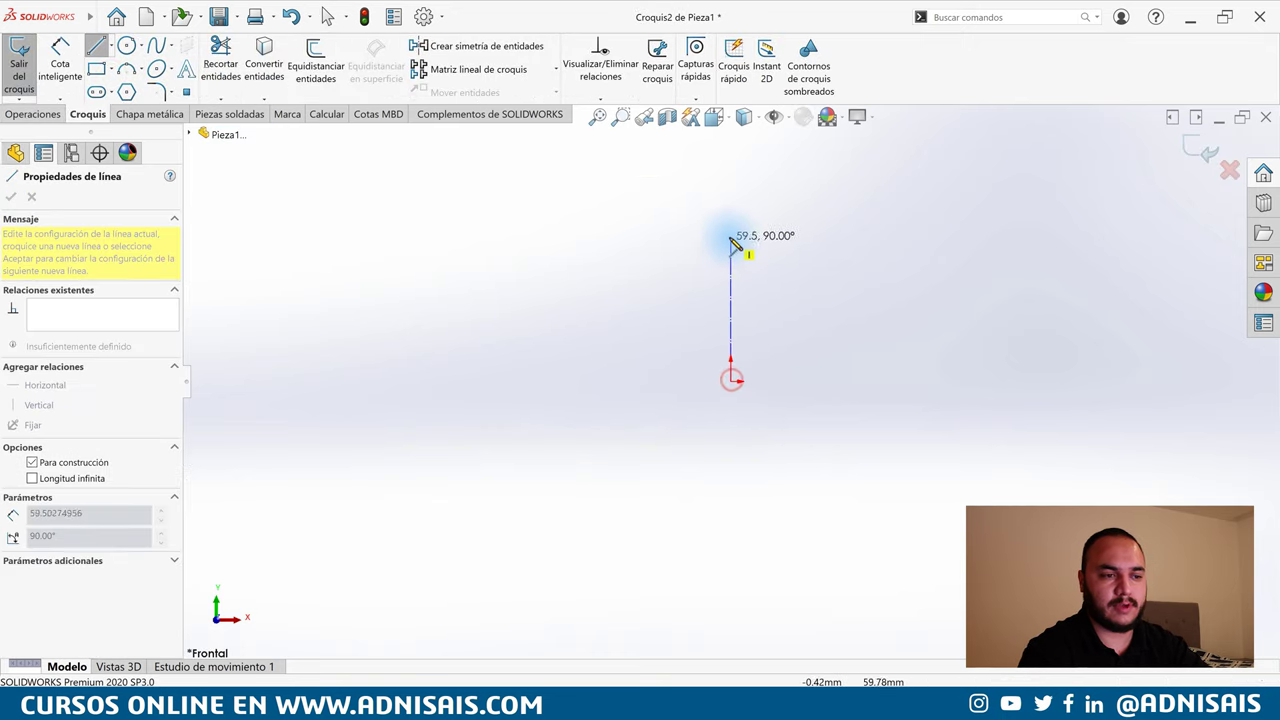
{"action": "key", "text": "Escape"}
Draw the open stepped zigzag line profile from the centerline's top end back to the origin
{"action": "left_click", "coordinate": [731, 239]}
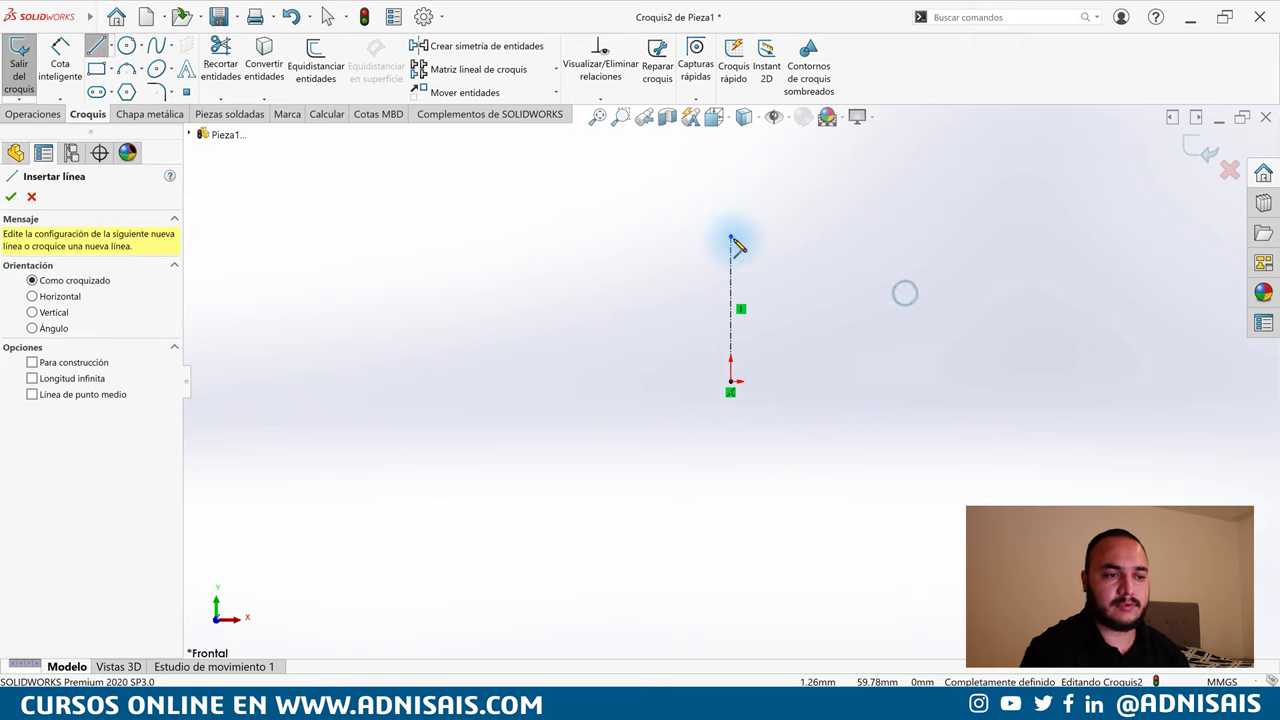
{"action": "left_click", "coordinate": [731, 239]}
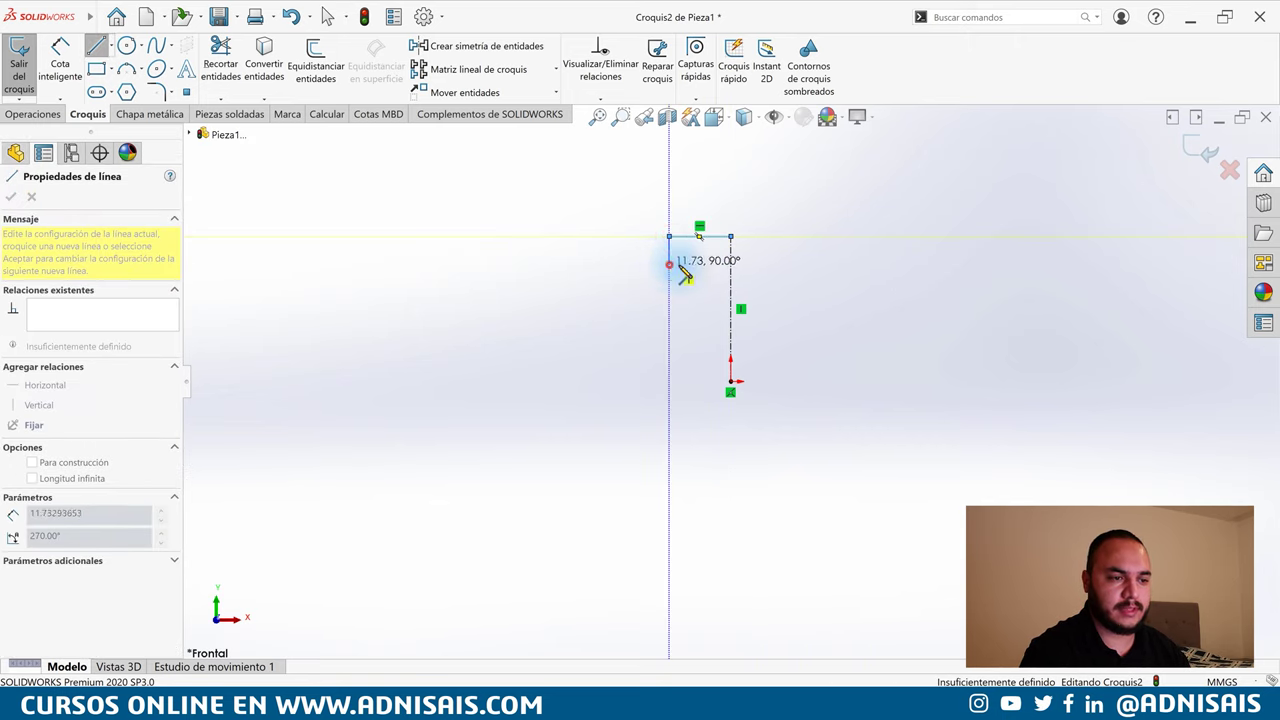
{"action": "left_click", "coordinate": [669, 265]}
{"action": "left_click", "coordinate": [694, 265]}
{"action": "left_click", "coordinate": [694, 287]}
{"action": "left_click", "coordinate": [618, 294]}
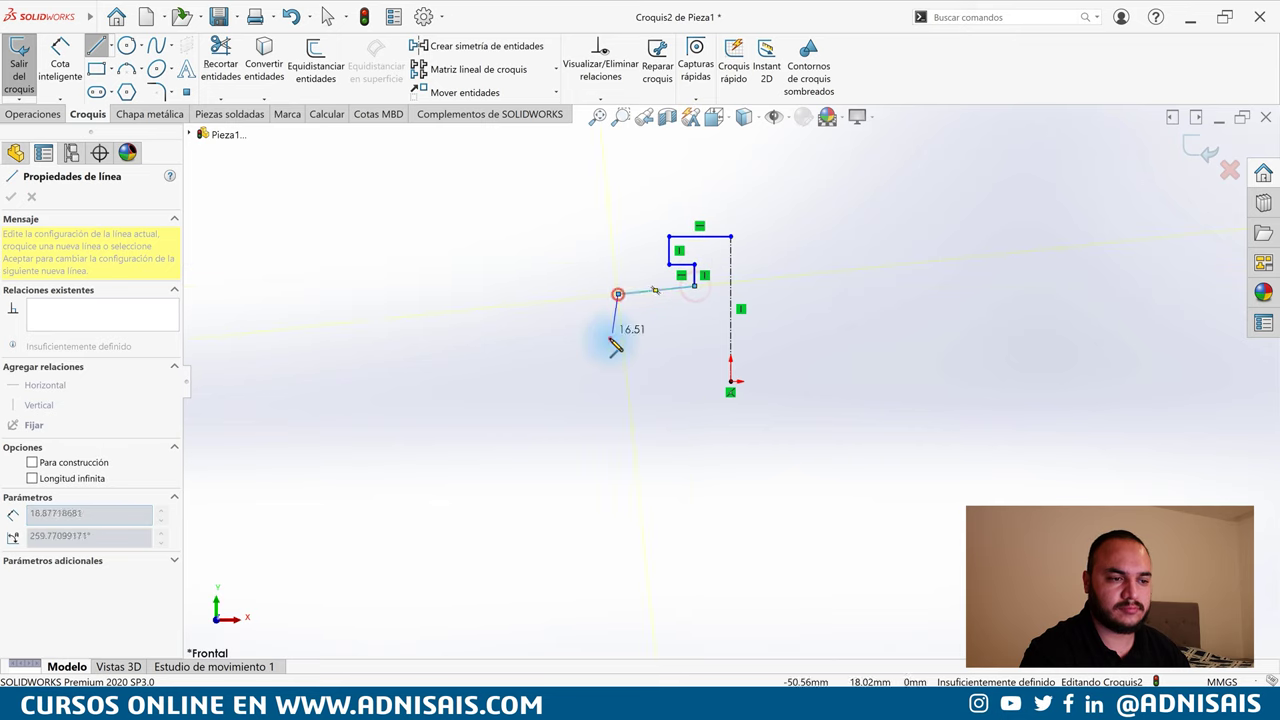
{"action": "left_click", "coordinate": [610, 338]}
{"action": "left_click", "coordinate": [694, 331]}
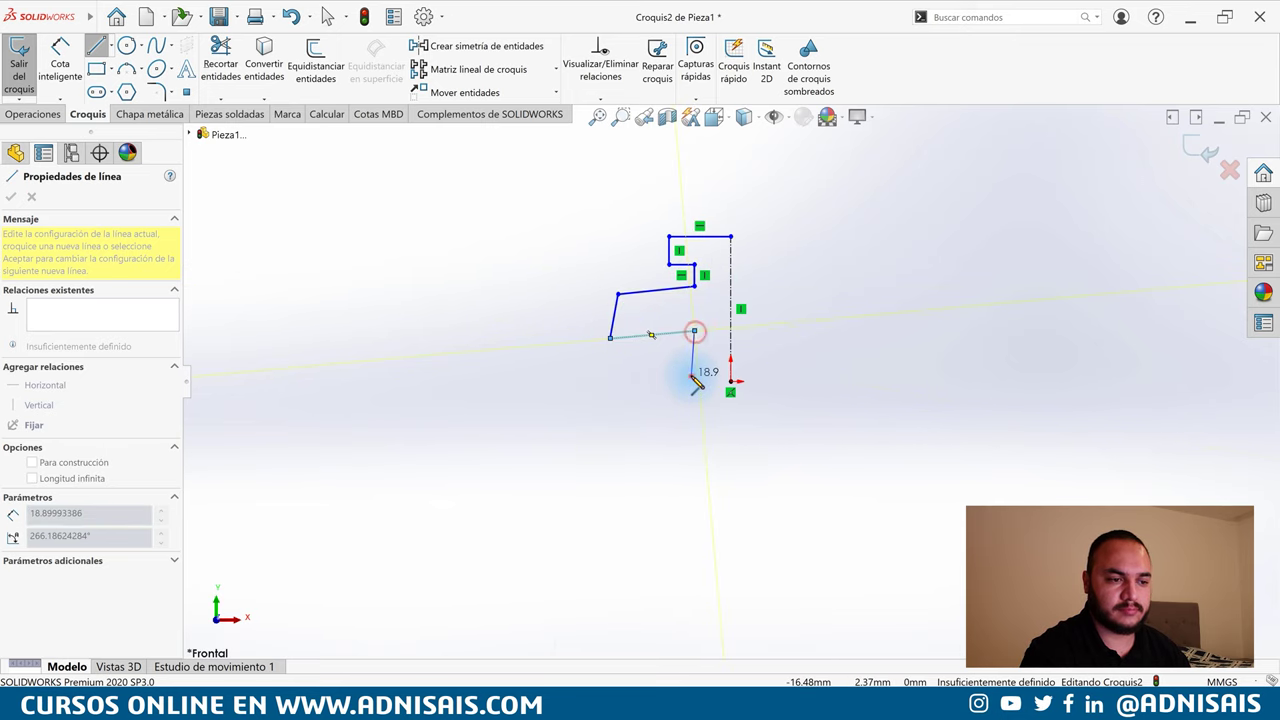
{"action": "left_click", "coordinate": [691, 376]}
{"action": "left_click", "coordinate": [731, 382]}
{"action": "key", "text": "Escape"}
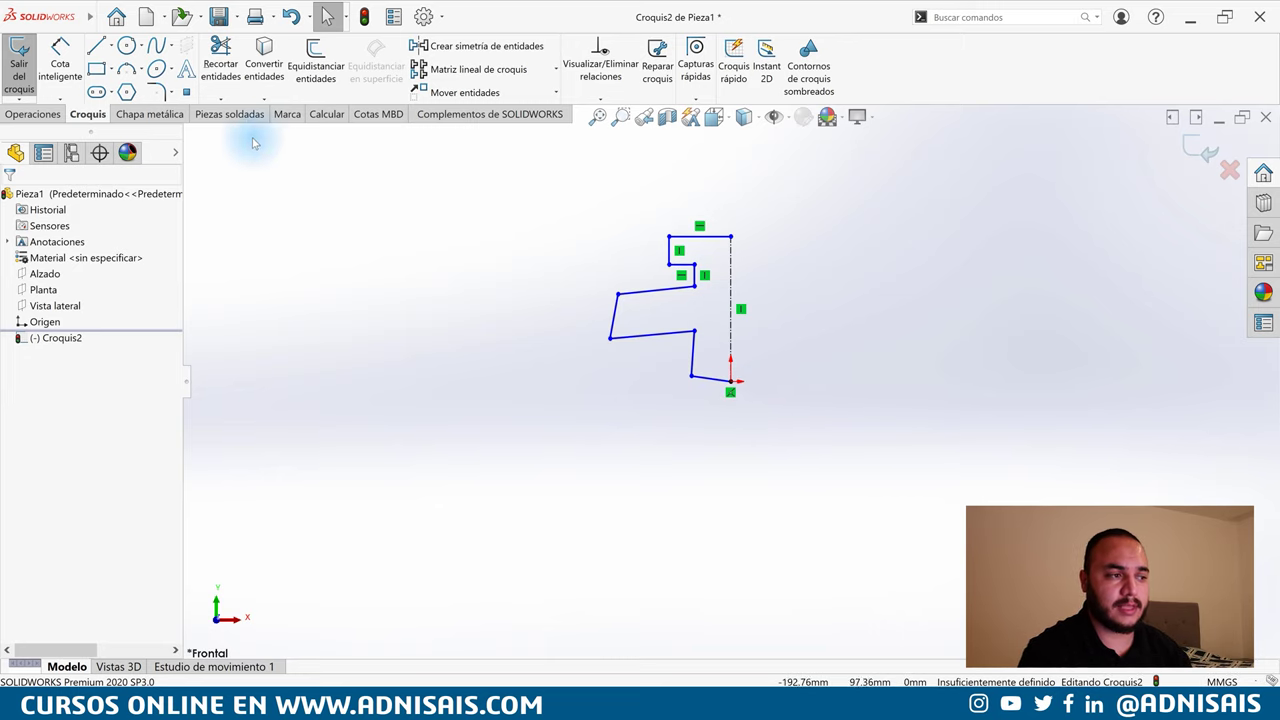
Dimension the profile's top step at 50 mm, from the centerline to the short vertical line
{"action": "left_click", "coordinate": [40, 118]}
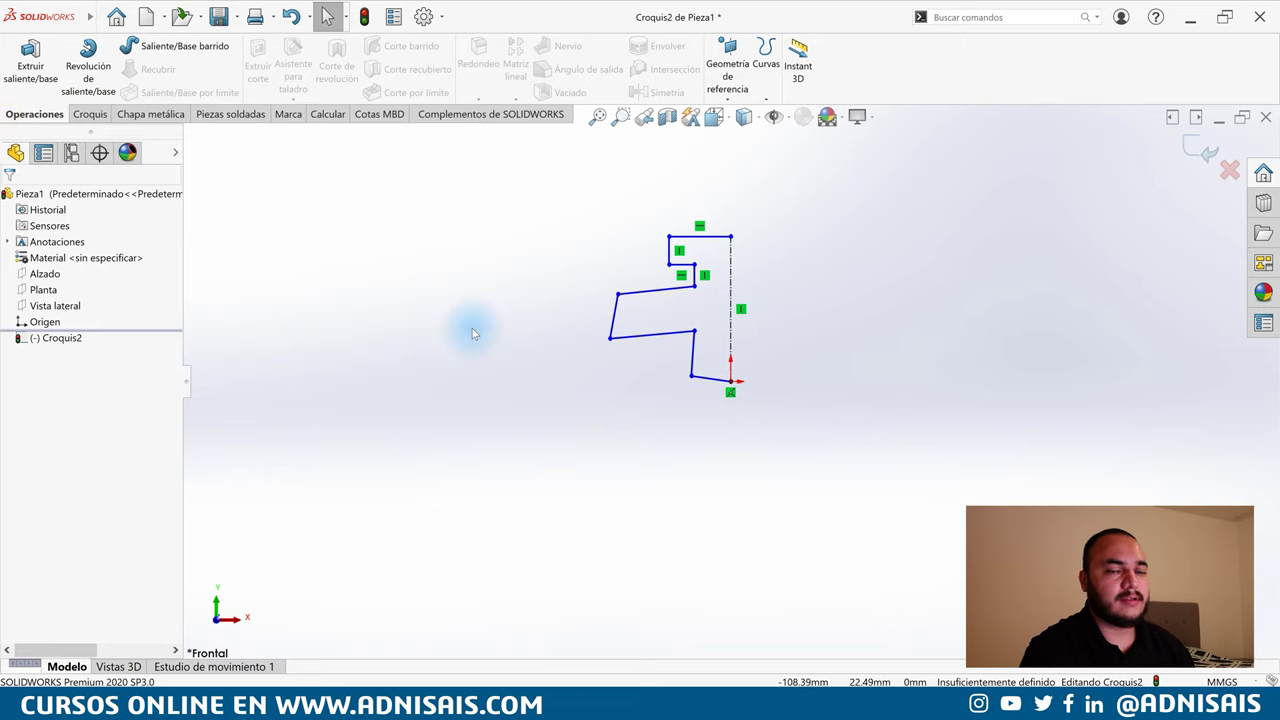
{"action": "right_click_drag", "start_coordinate": [484, 421], "coordinate": [677, 271]}
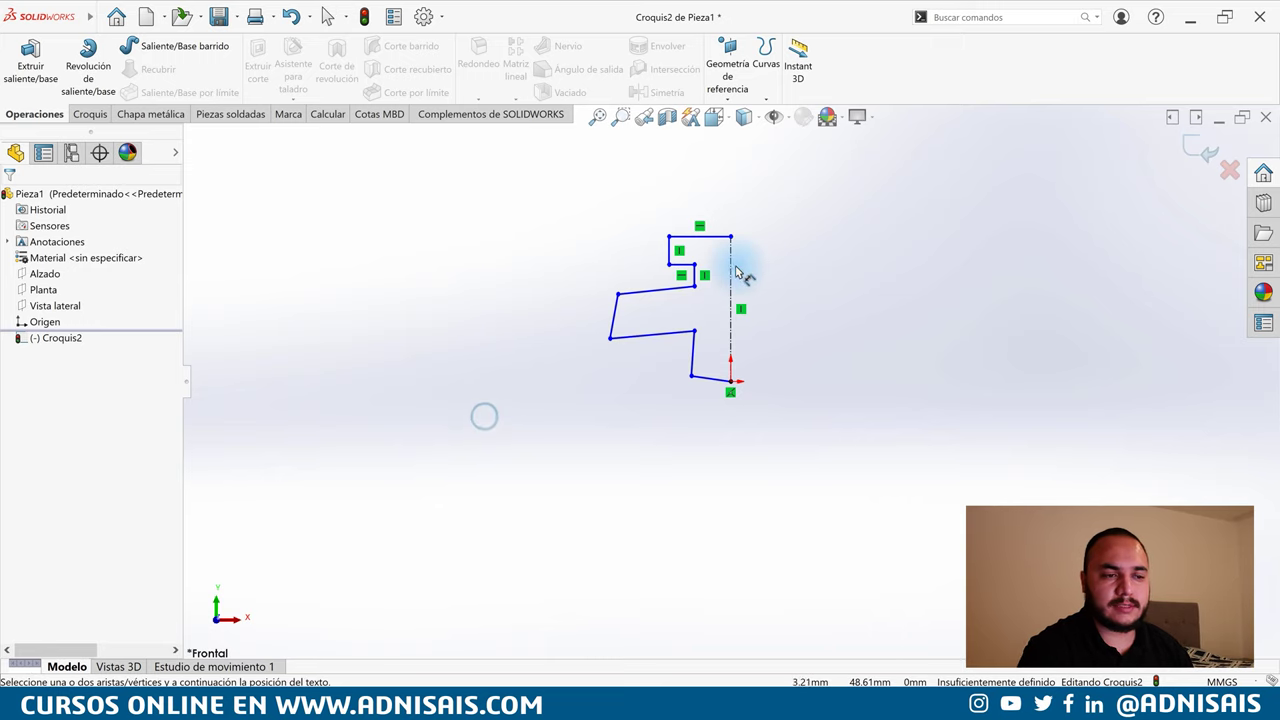
{"action": "scroll", "coordinate": [745, 260], "scroll_direction": "down", "scroll_amount": 2}
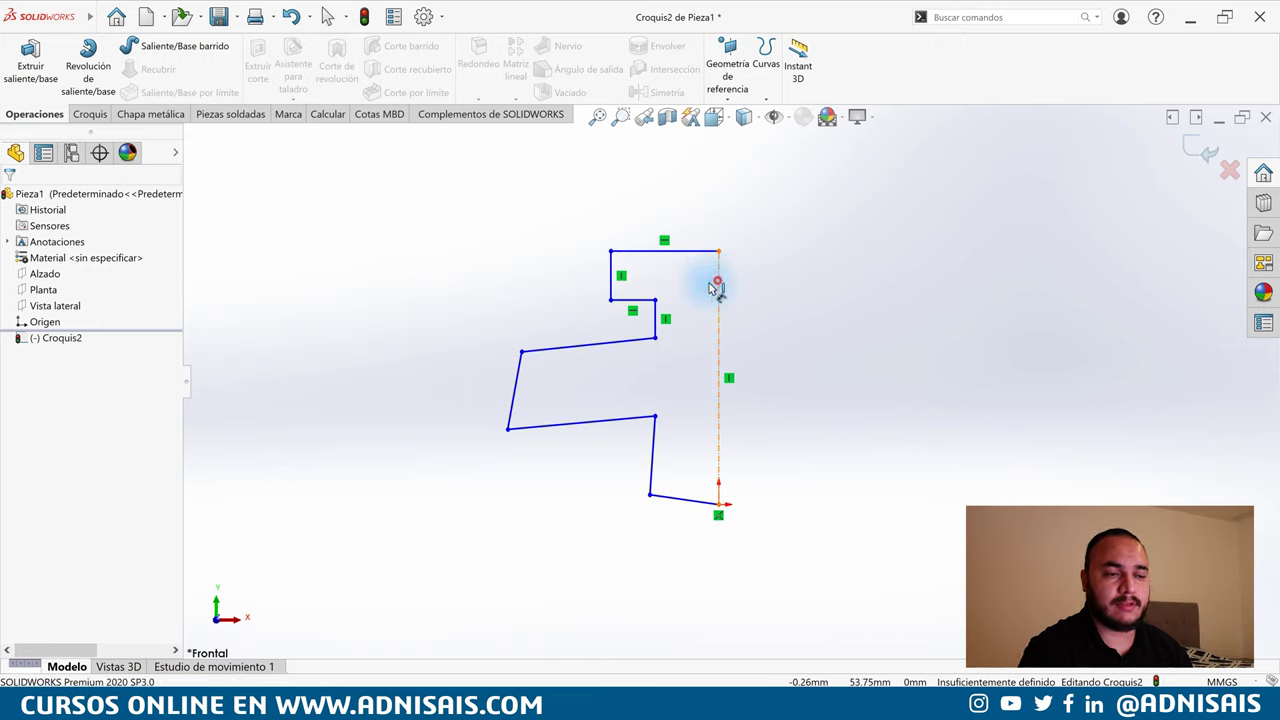
{"action": "left_click", "coordinate": [718, 287]}
{"action": "left_click", "coordinate": [611, 268]}
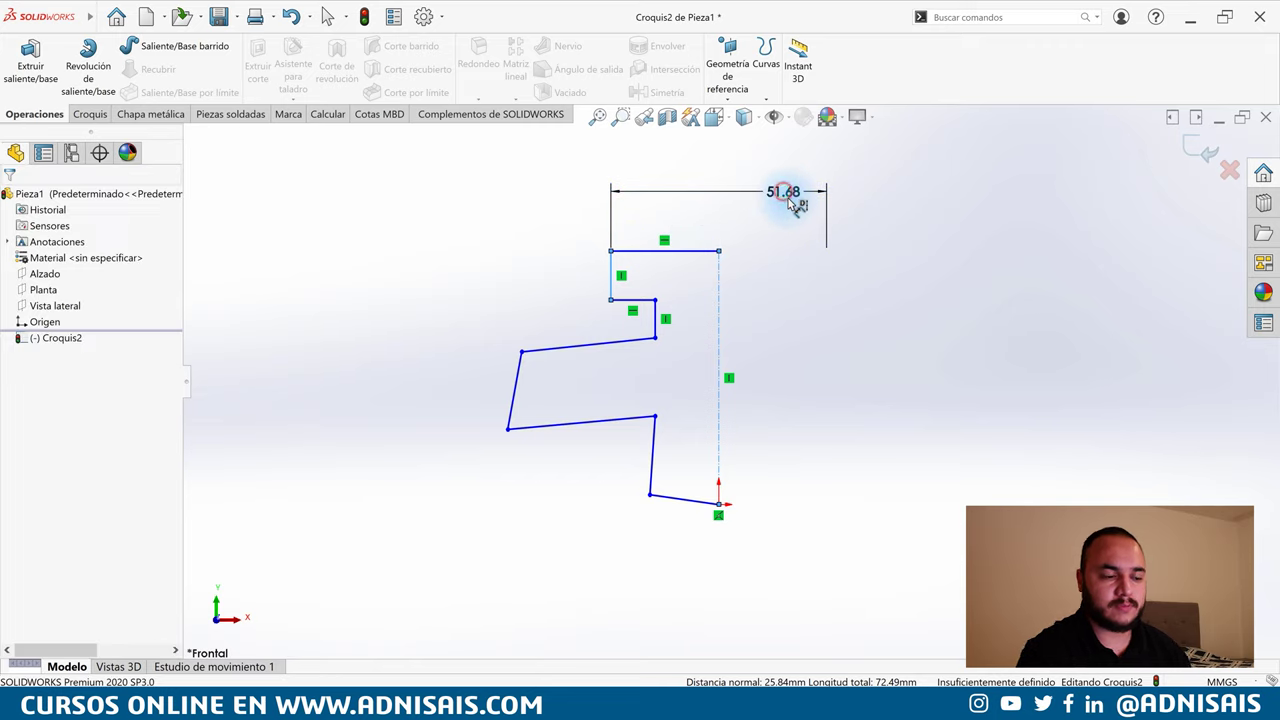
{"action": "left_click", "coordinate": [788, 198]}
{"action": "type", "text": "50"}
{"action": "key", "text": "Return"}
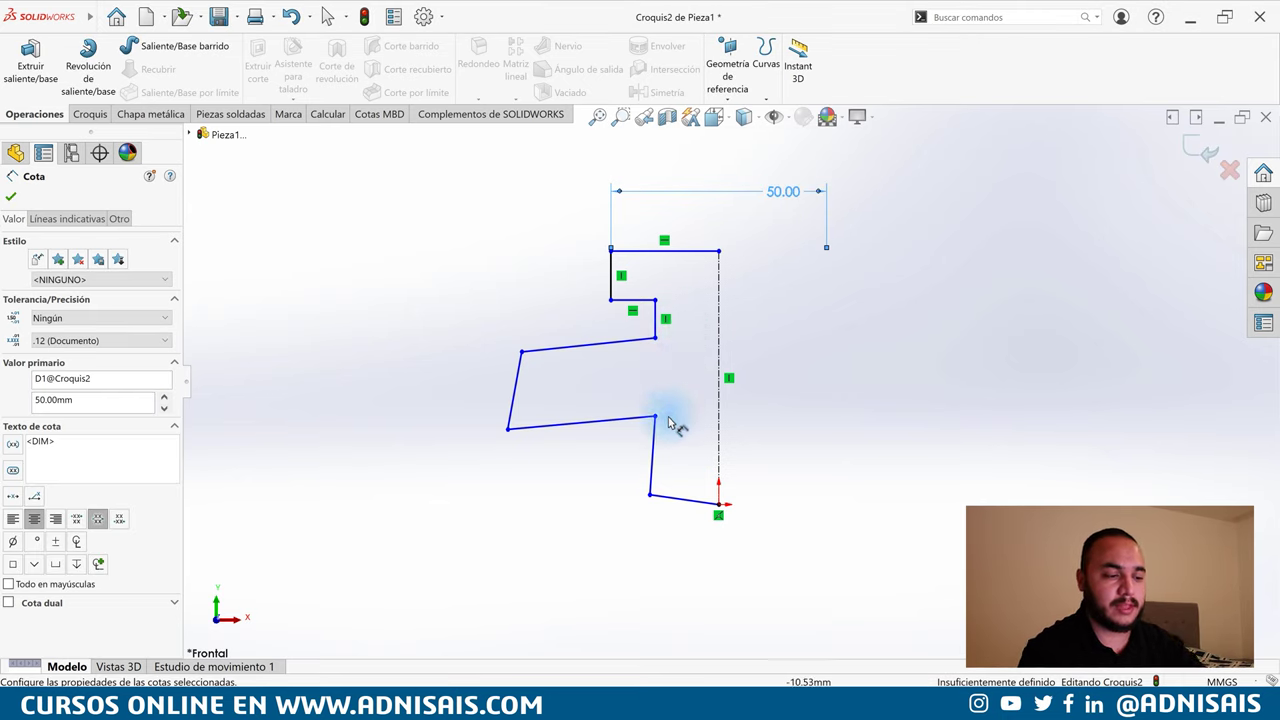
{"action": "key", "text": "Escape"}
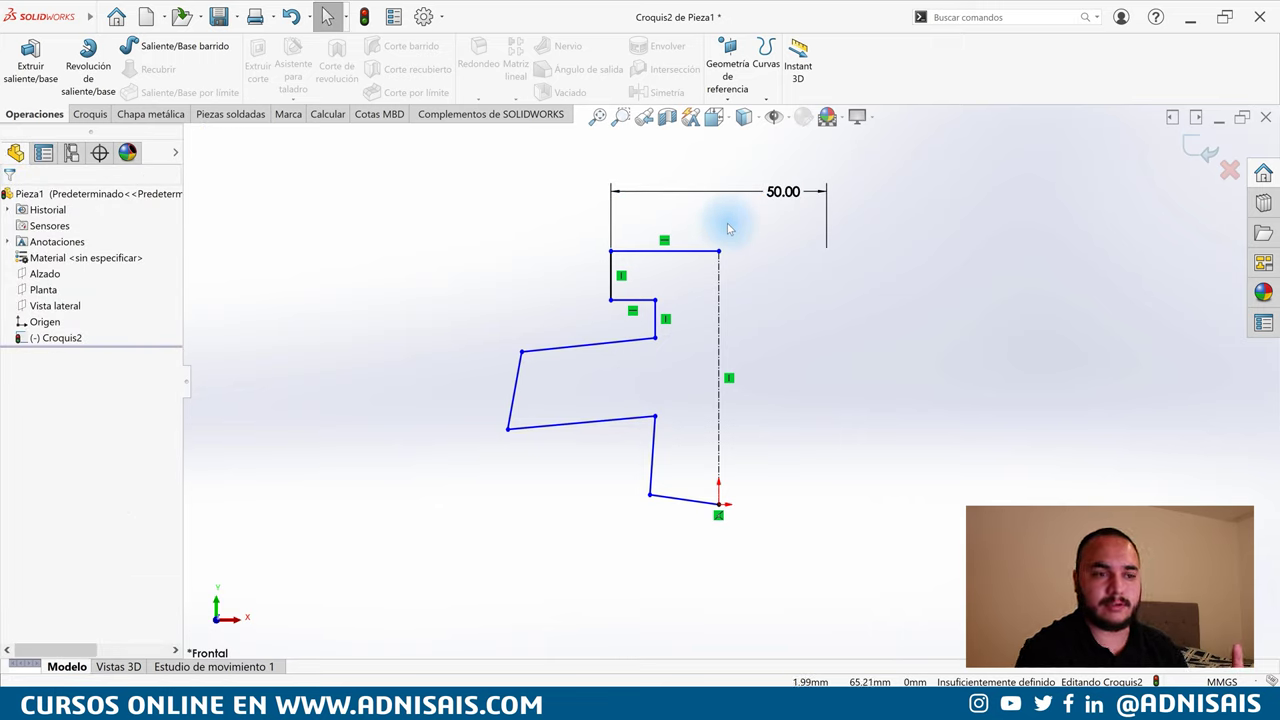
Drag a lower zigzag corner of the profile further down
{"action": "mouse_move", "coordinate": [655, 417]}
{"action": "left_mouse_down"}
{"action": "mouse_move", "coordinate": [650, 458]}
{"action": "mouse_move", "coordinate": [675, 457]}
{"action": "left_mouse_up"}
{"action": "left_click", "coordinate": [551, 277]}
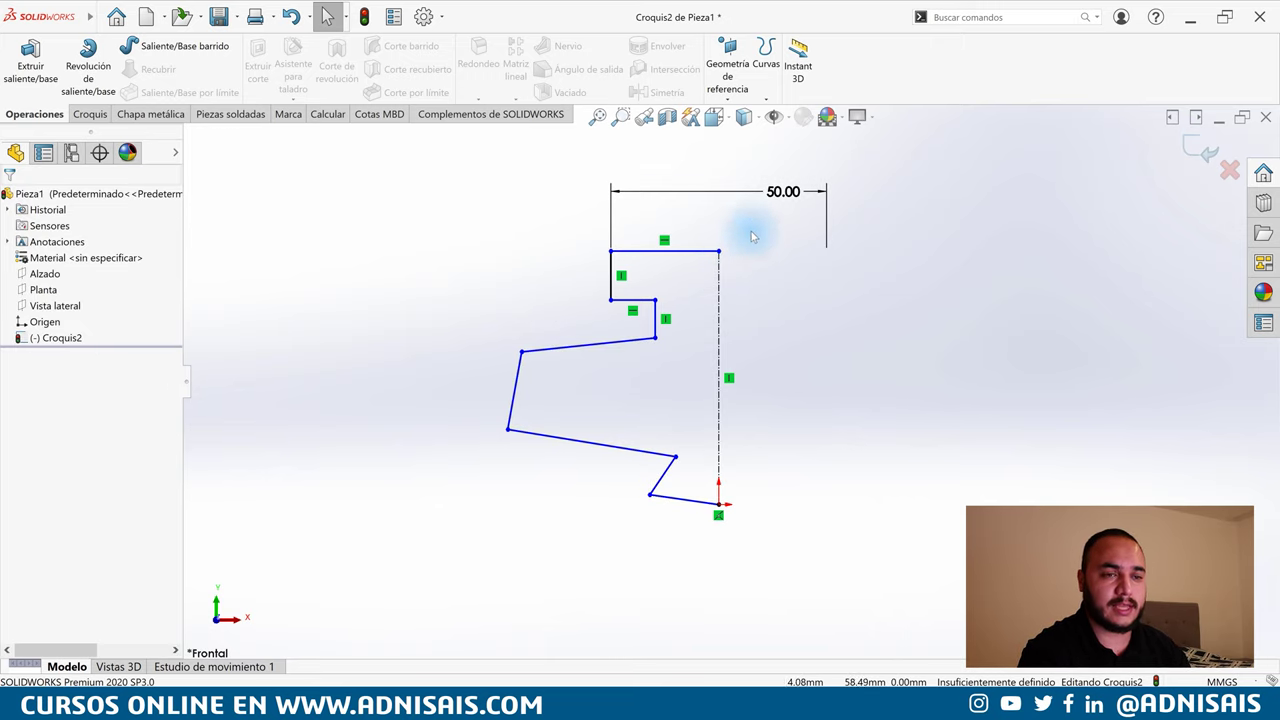
{"action": "left_click", "coordinate": [785, 193]}
{"action": "left_click", "coordinate": [804, 330]}
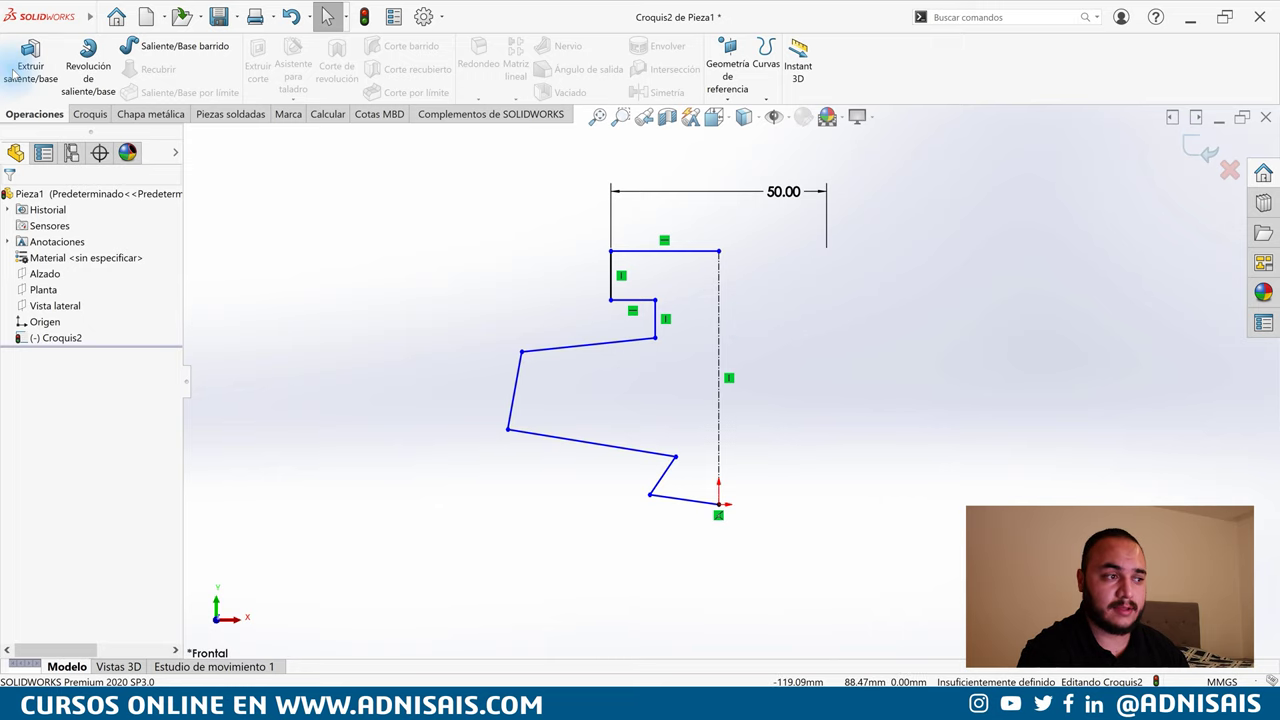
Attempt a 2 mm thin 360° revolve with the sketch left open, which fails with a rebuild error
{"action": "left_click", "coordinate": [88, 72]}
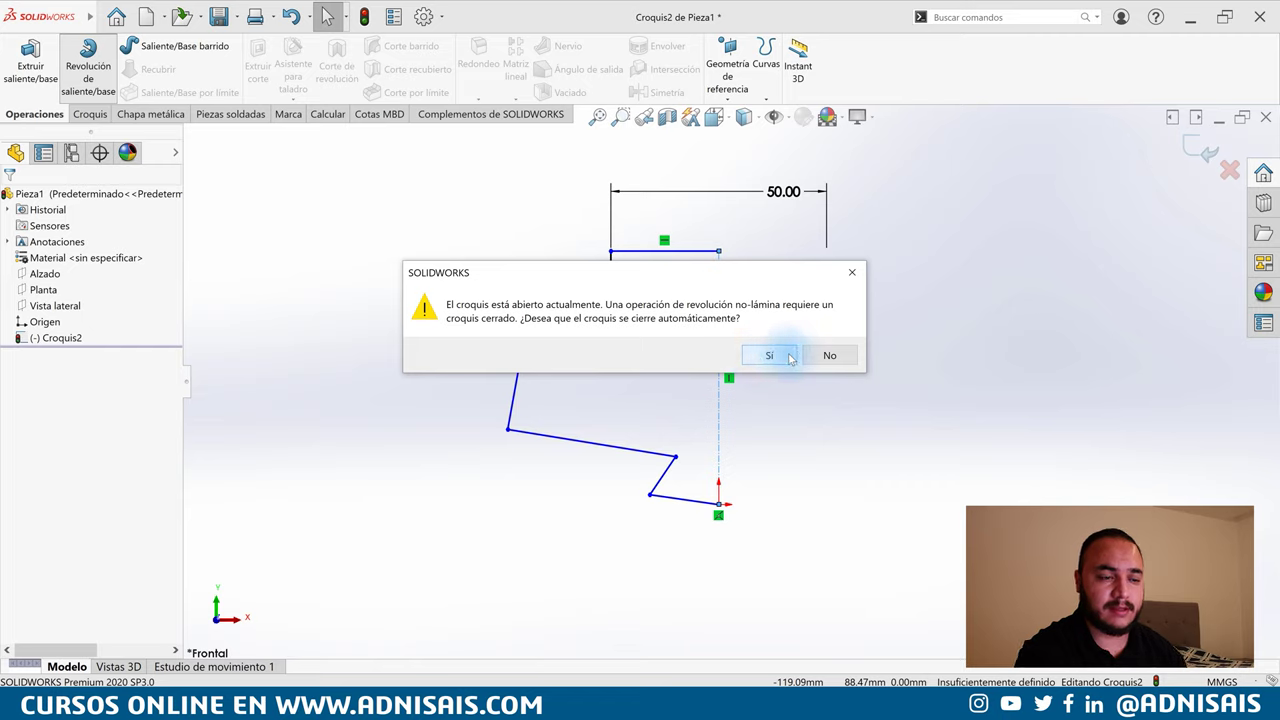
{"action": "left_click", "coordinate": [723, 279]}
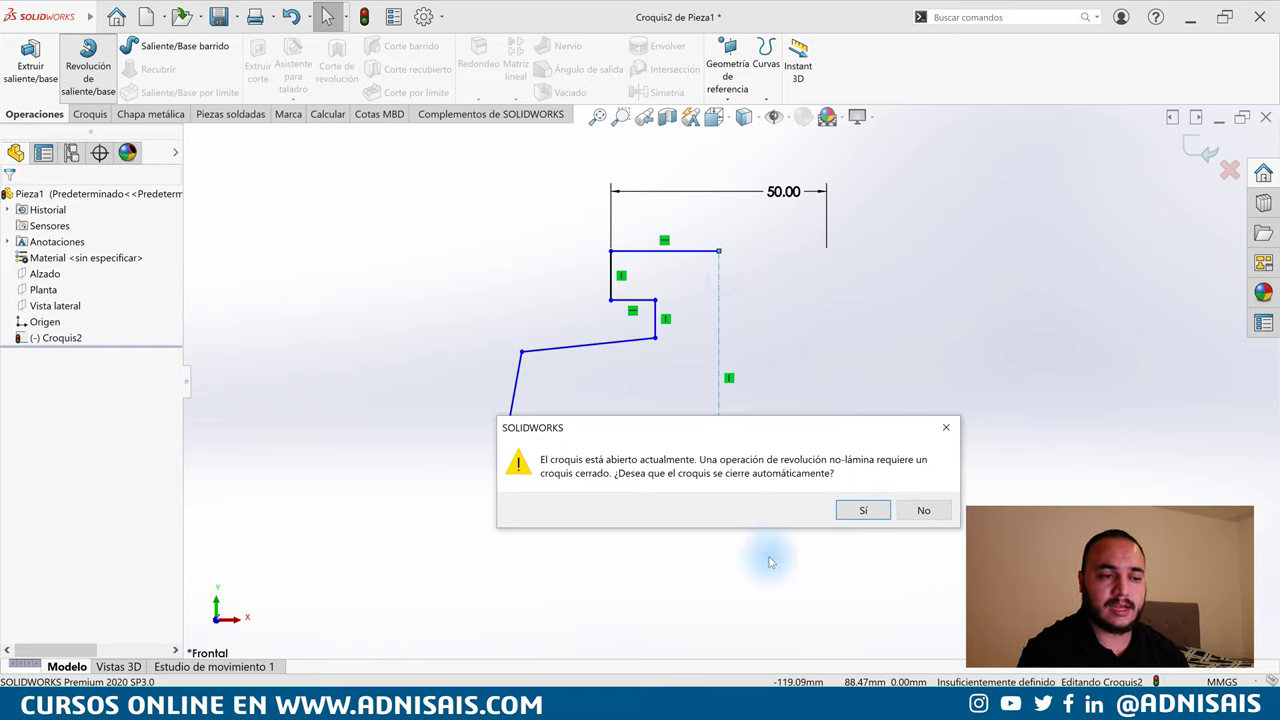
{"action": "left_click_drag", "start_coordinate": [826, 428], "coordinate": [1002, 582]}
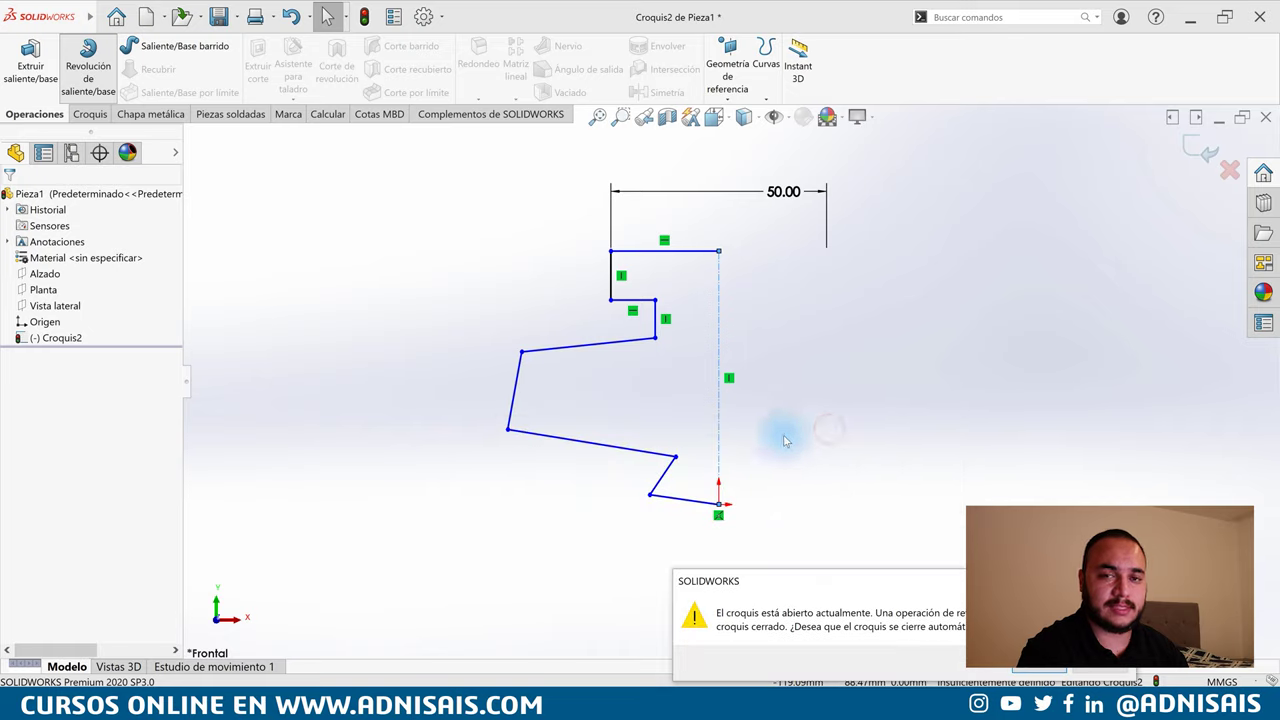
{"action": "left_click_drag", "start_coordinate": [925, 588], "coordinate": [1010, 322]}
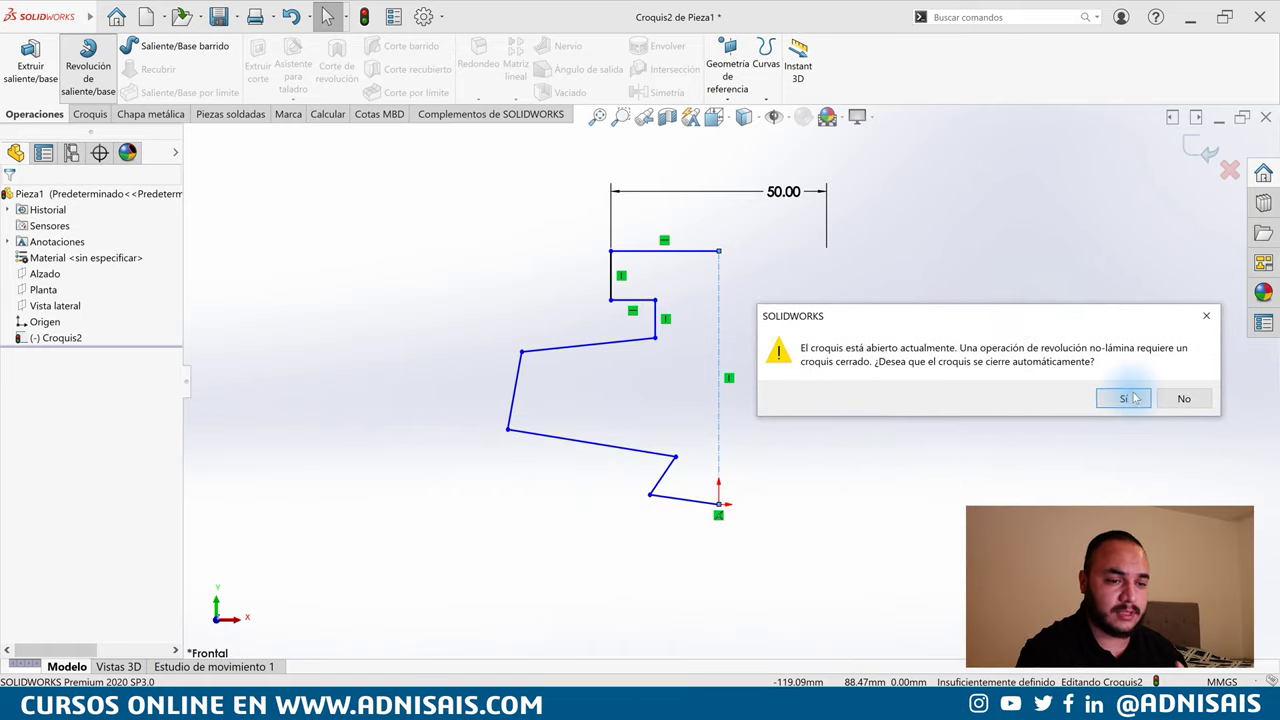
{"action": "left_click", "coordinate": [1183, 401]}
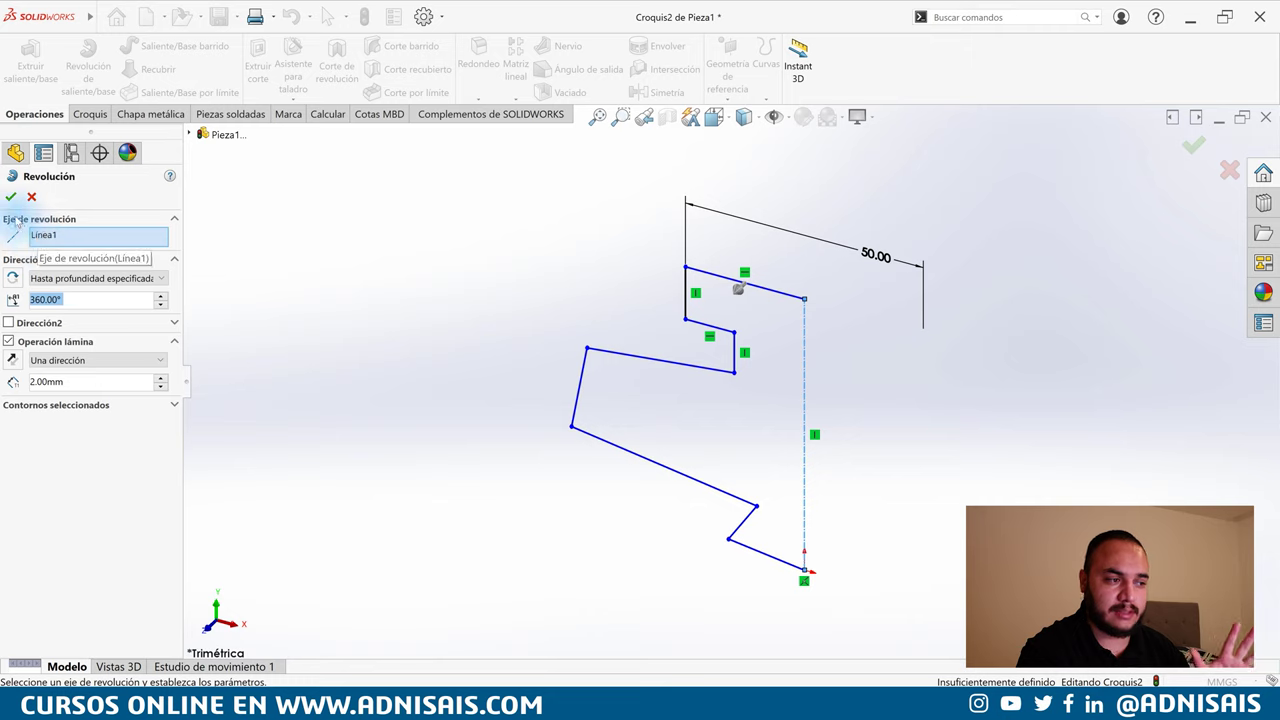
{"action": "left_click", "coordinate": [11, 198]}
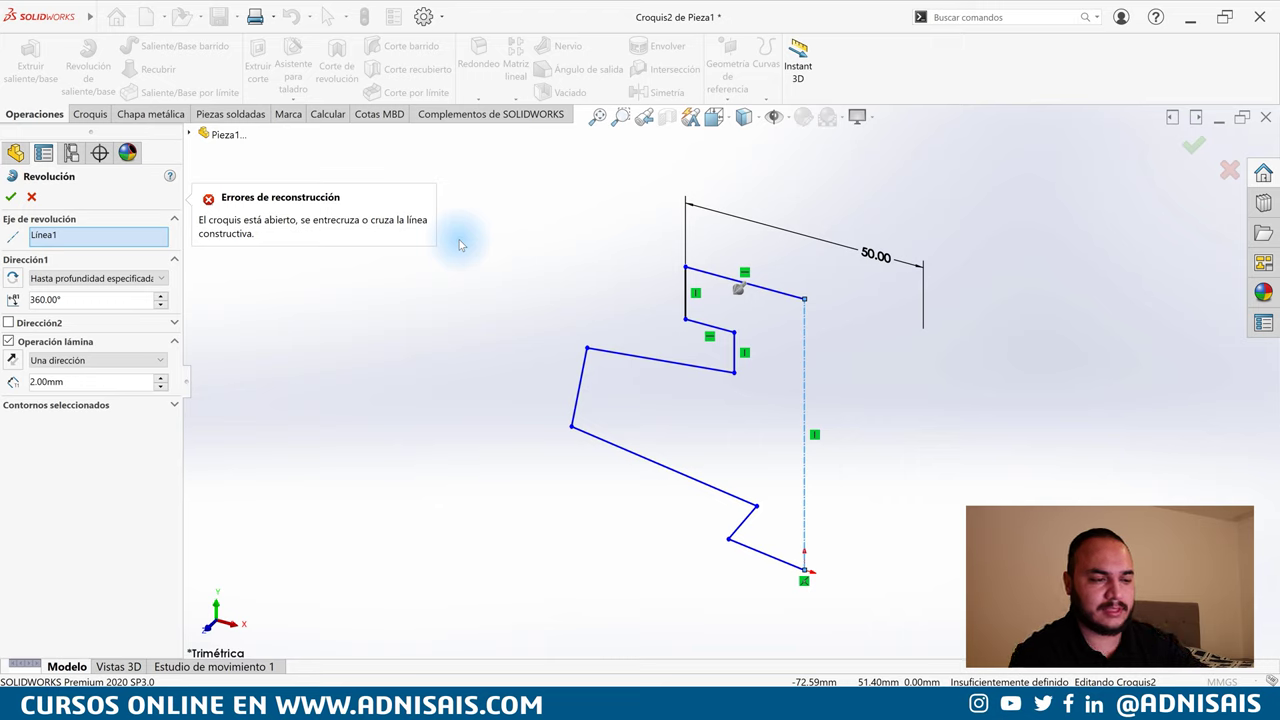
{"action": "key", "text": "ctrl+1"}
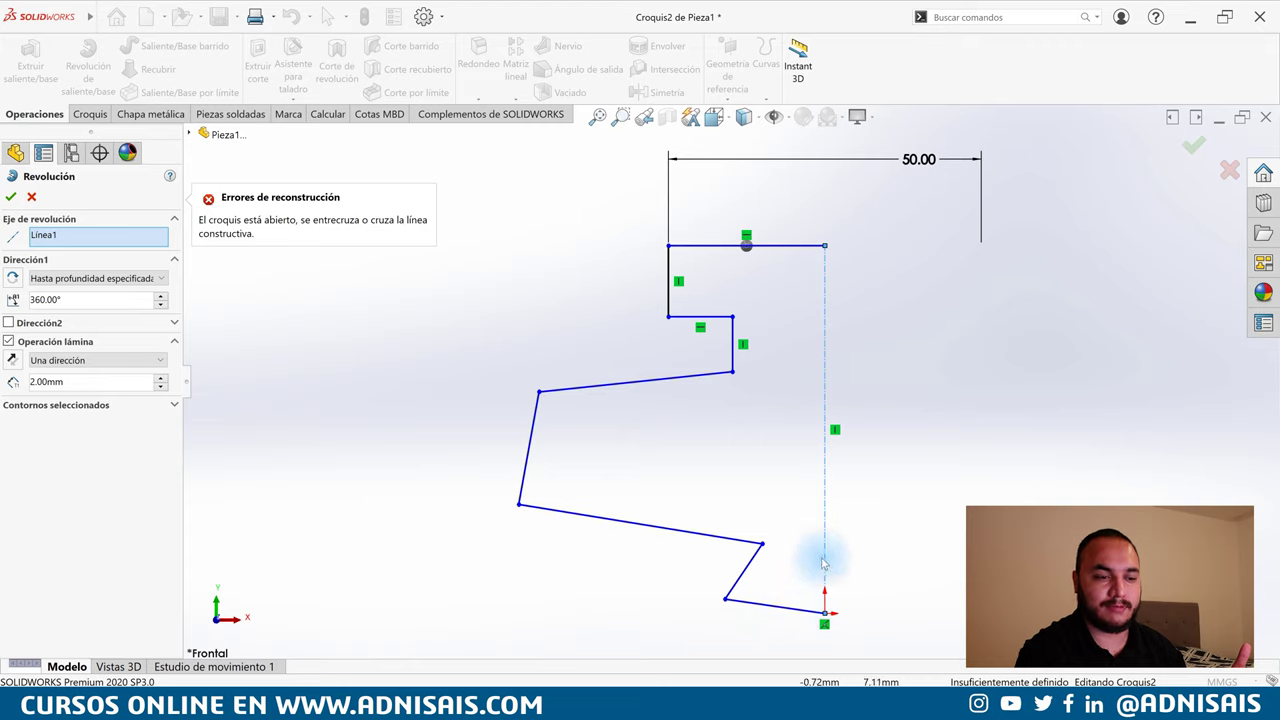
{"action": "scroll", "coordinate": [822, 613], "scroll_direction": "down", "scroll_amount": 2}
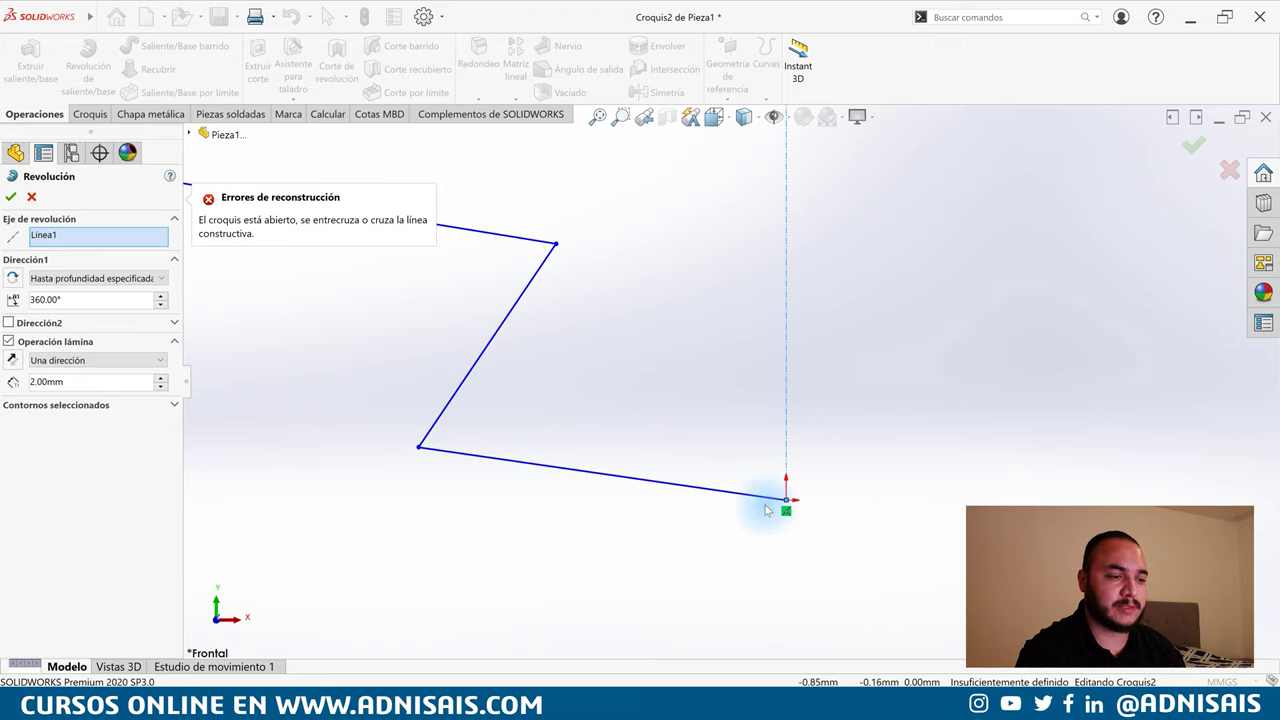
{"action": "left_click", "coordinate": [31, 196]}
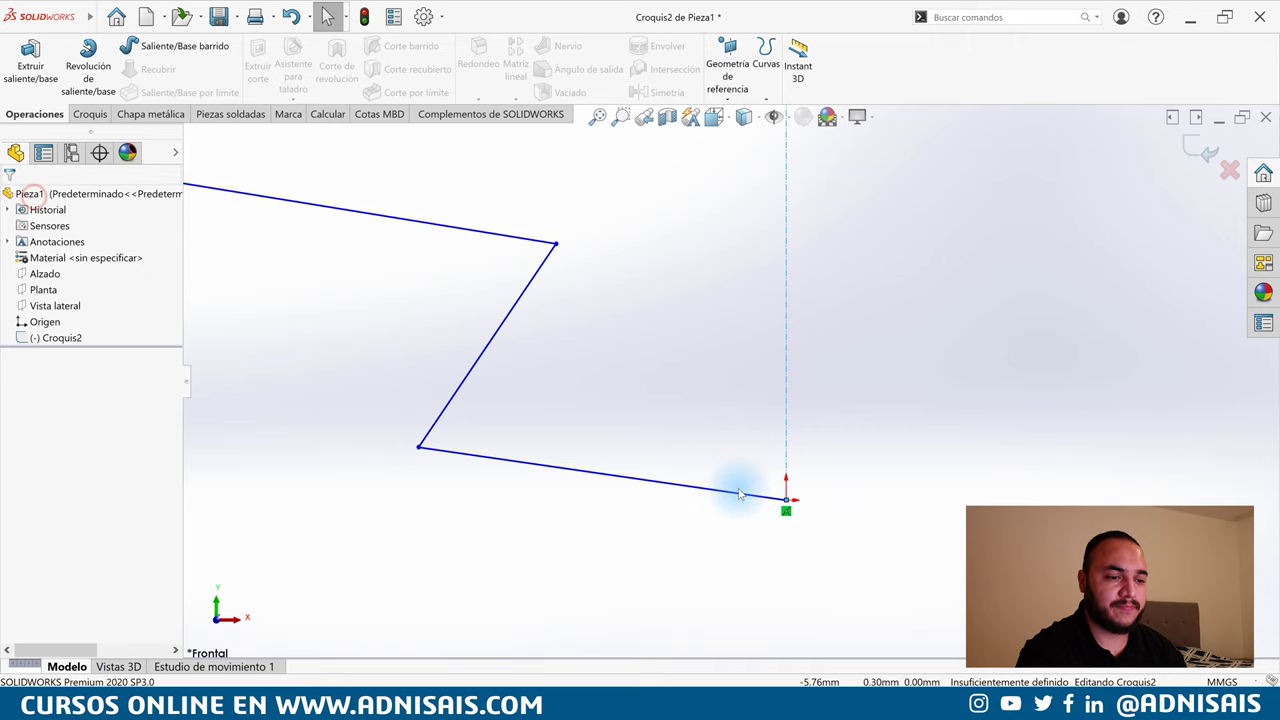
{"action": "left_click_drag", "start_coordinate": [806, 518], "coordinate": [740, 466]}
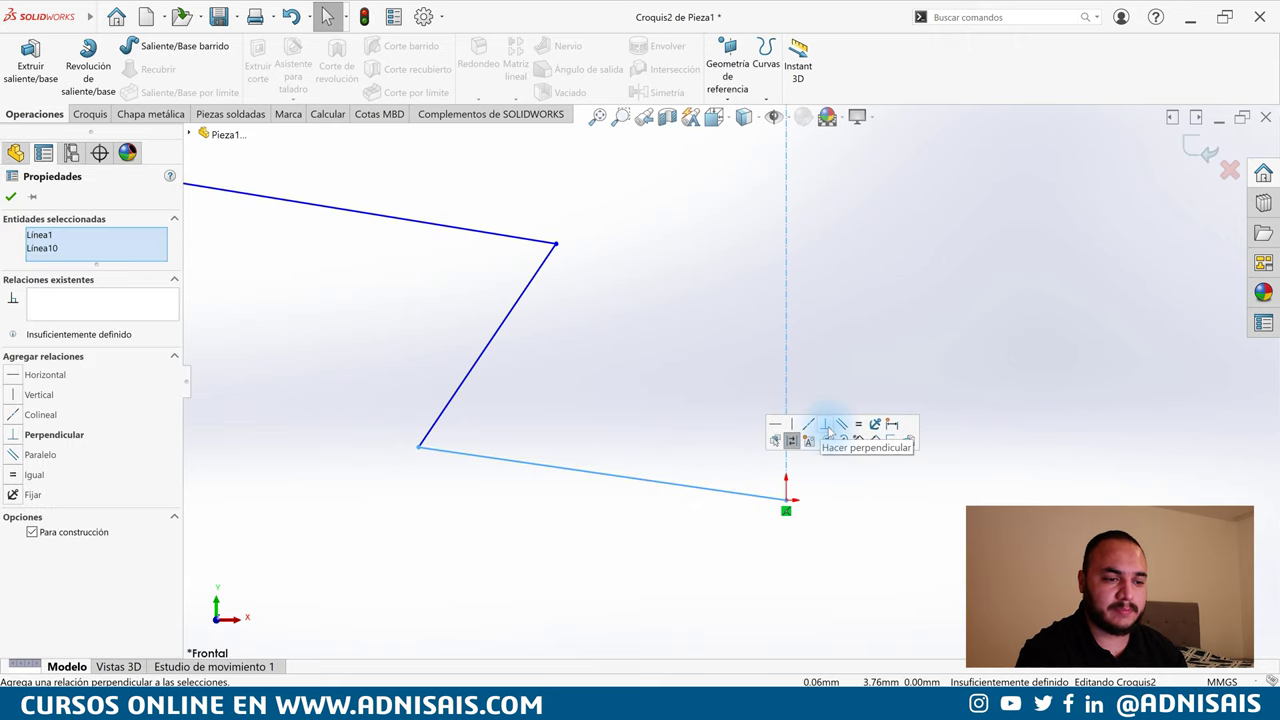
{"action": "left_click", "coordinate": [795, 424]}
{"action": "left_click", "coordinate": [696, 373]}
{"action": "left_click", "coordinate": [105, 66]}
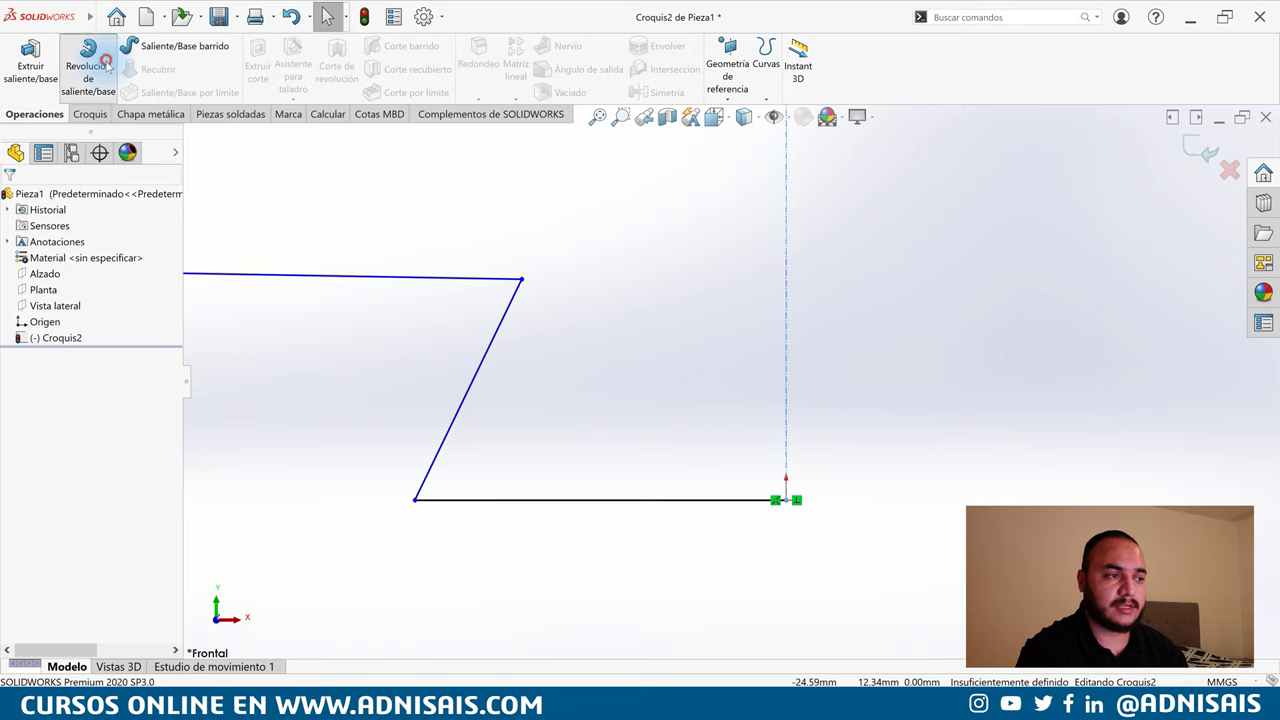
{"action": "left_click", "coordinate": [818, 357]}
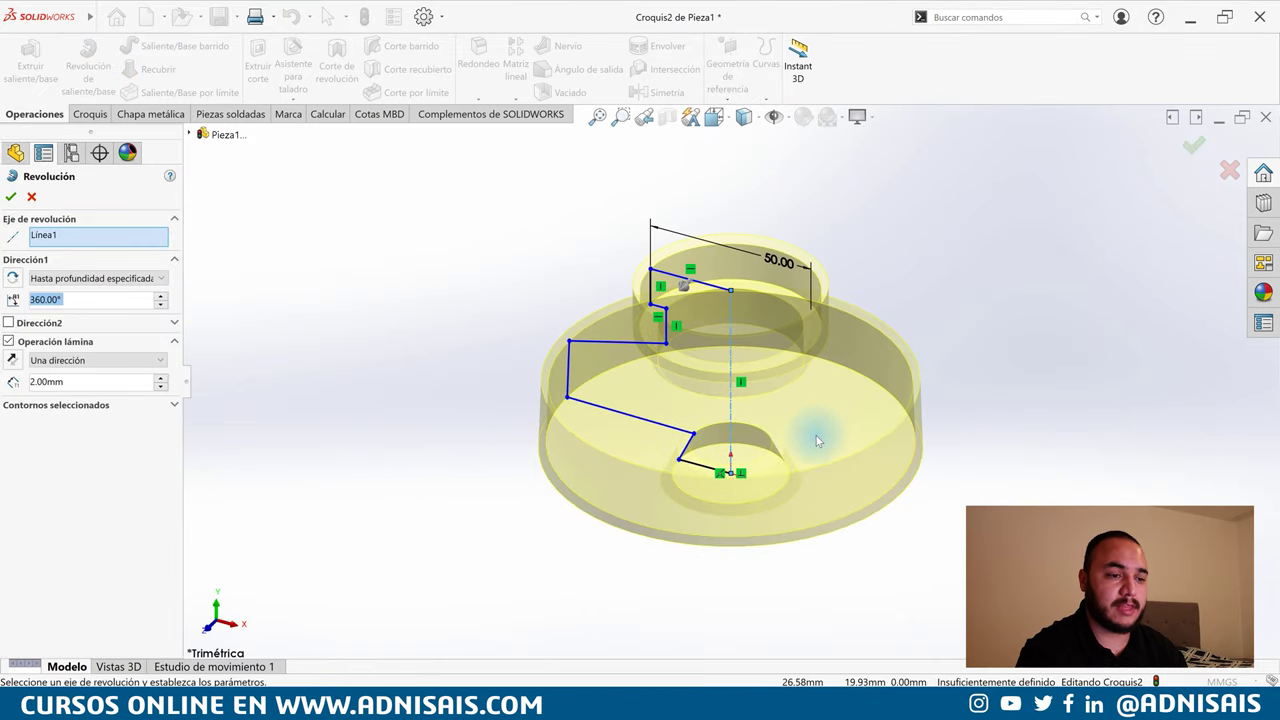
{"action": "mouse_move", "coordinate": [817, 441]}
{"action": "middle_mouse_down"}
{"action": "mouse_move", "coordinate": [831, 289]}
{"action": "mouse_move", "coordinate": [726, 517]}
{"action": "middle_mouse_up"}
{"action": "scroll", "coordinate": [726, 517], "scroll_direction": "down", "scroll_amount": 4}
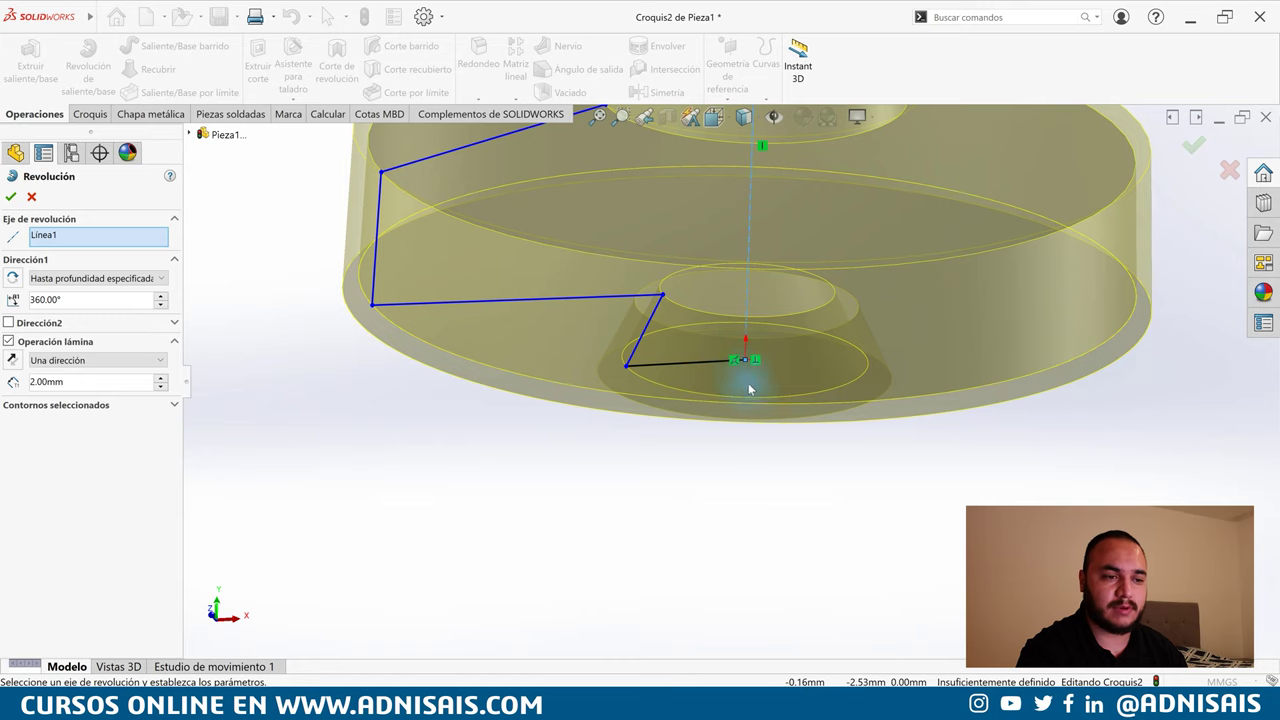
{"action": "scroll", "coordinate": [760, 378], "scroll_direction": "down", "scroll_amount": 1}
{"action": "scroll", "coordinate": [760, 365], "scroll_direction": "down", "scroll_amount": 2}
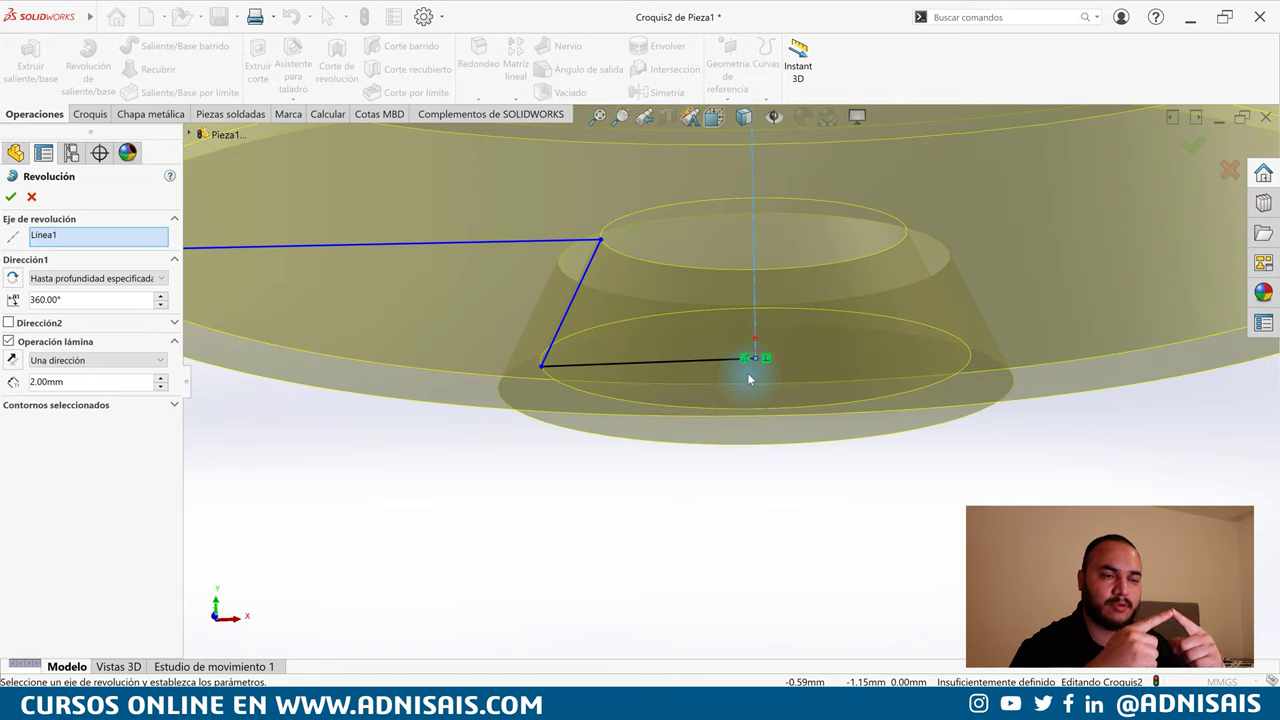
{"action": "scroll", "coordinate": [749, 378], "scroll_direction": "up", "scroll_amount": 2}
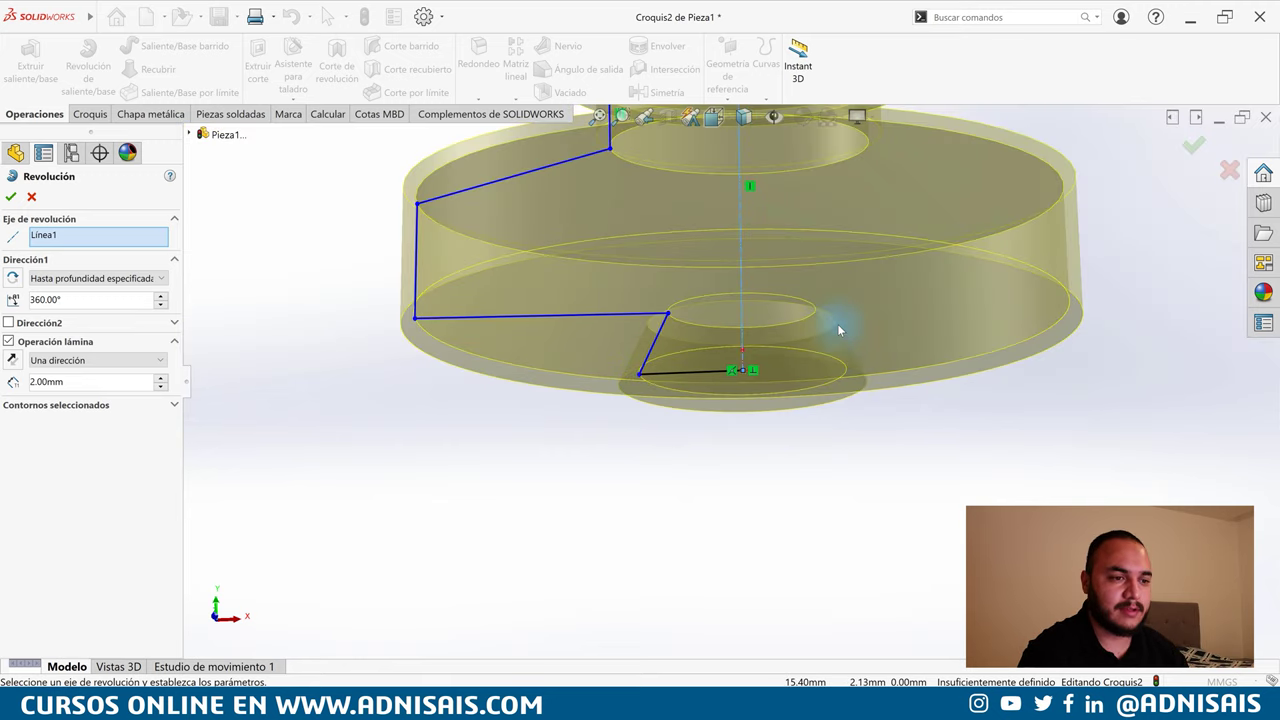
{"action": "scroll", "coordinate": [843, 329], "scroll_direction": "up", "scroll_amount": 2}
{"action": "middle_click_drag", "start_coordinate": [814, 271], "coordinate": [812, 339]}
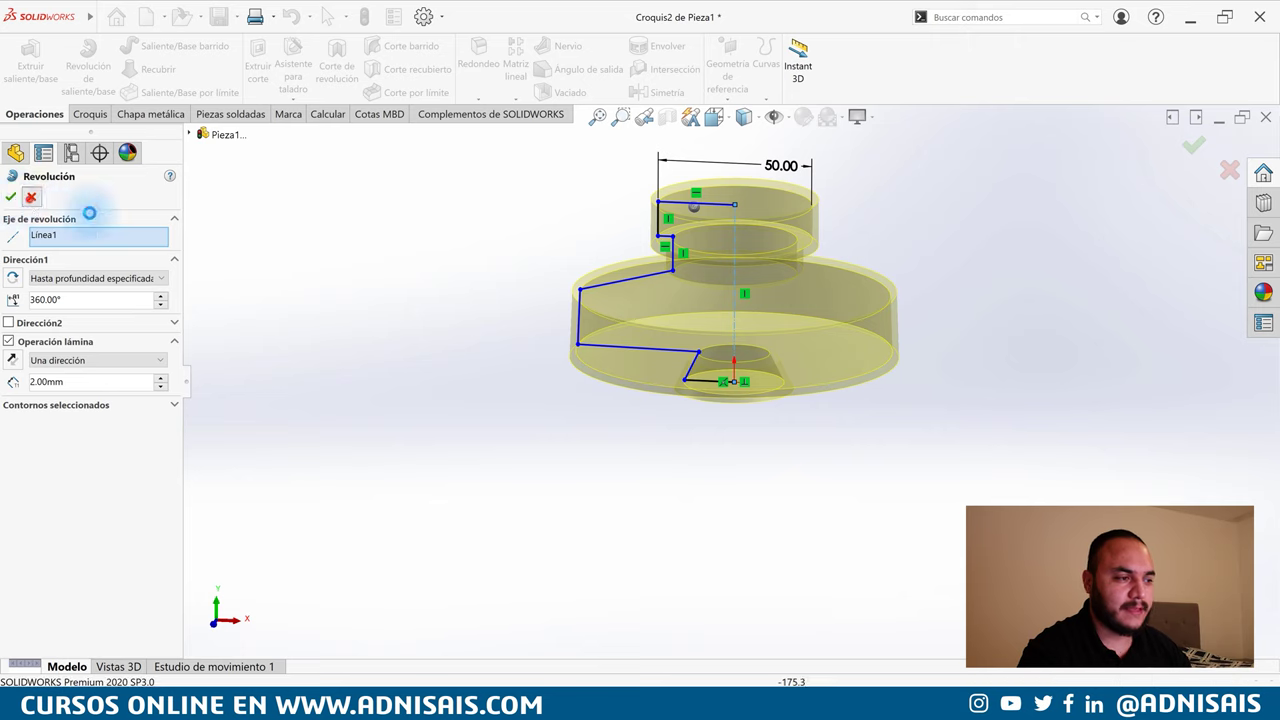
{"action": "left_click", "coordinate": [31, 197]}
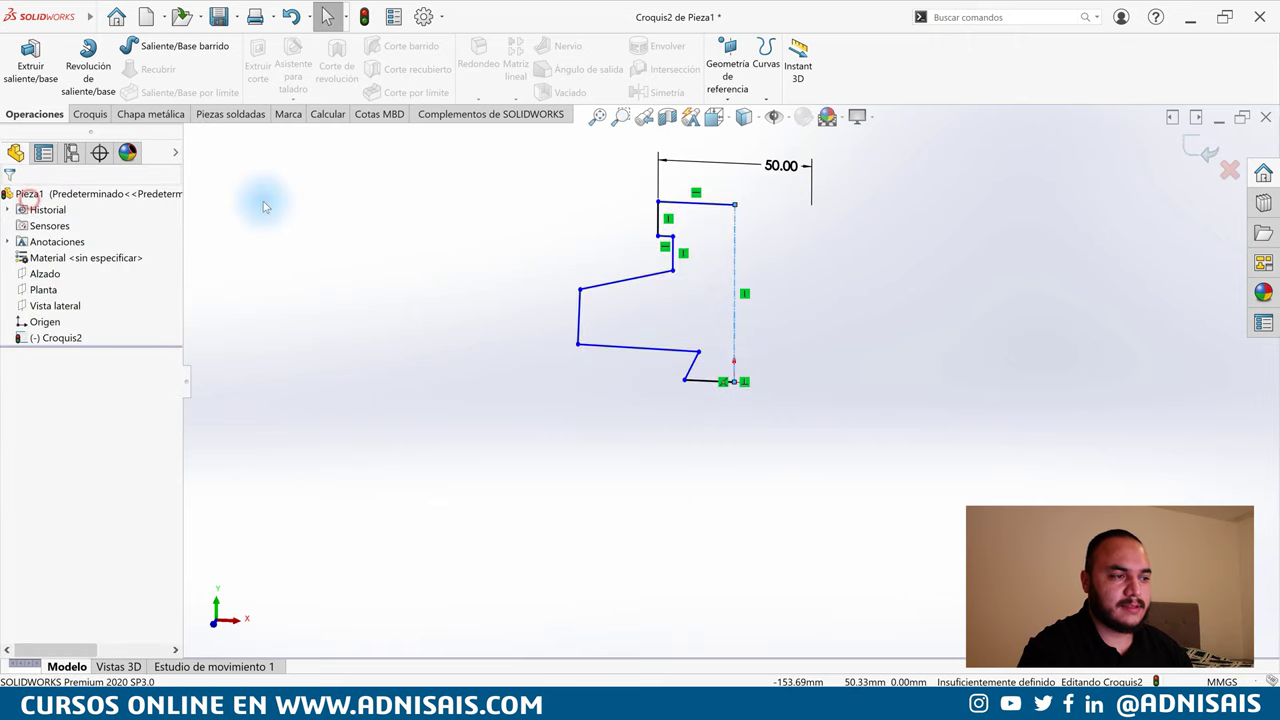
Revolve the zigzag profile as a solid, letting the sketch close automatically
{"action": "left_click", "coordinate": [90, 70]}
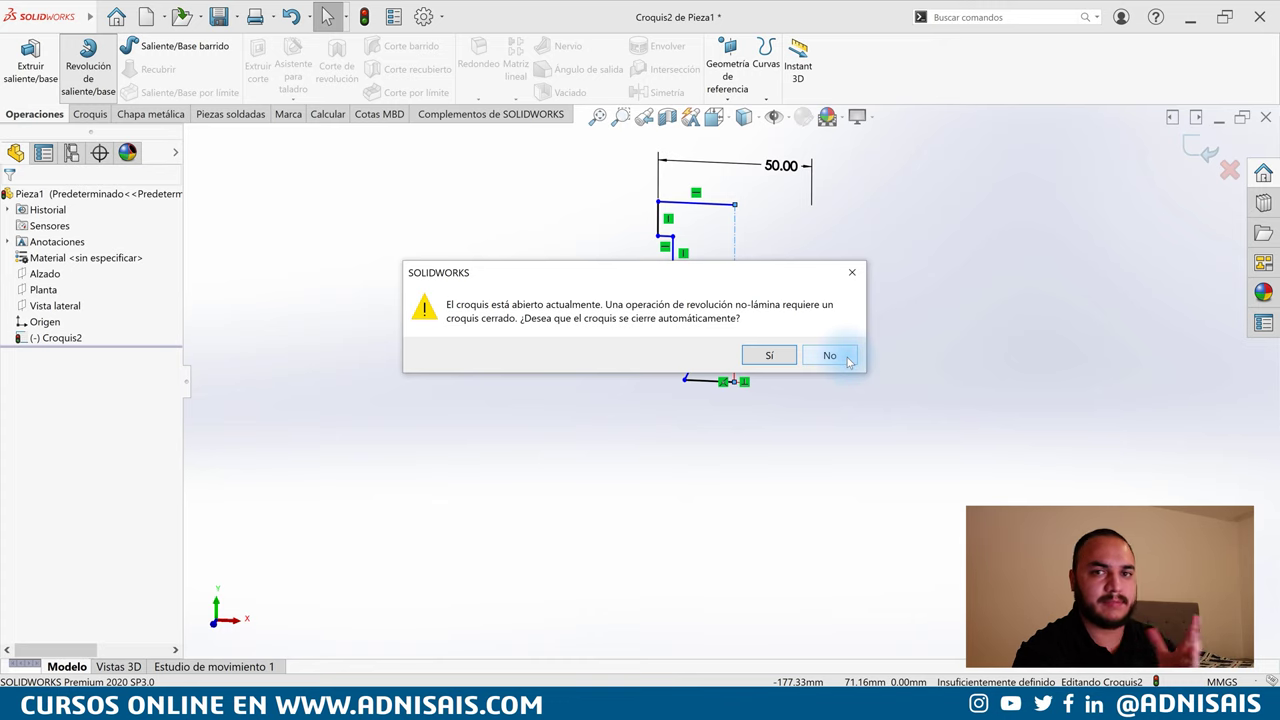
{"action": "left_click", "coordinate": [771, 356]}
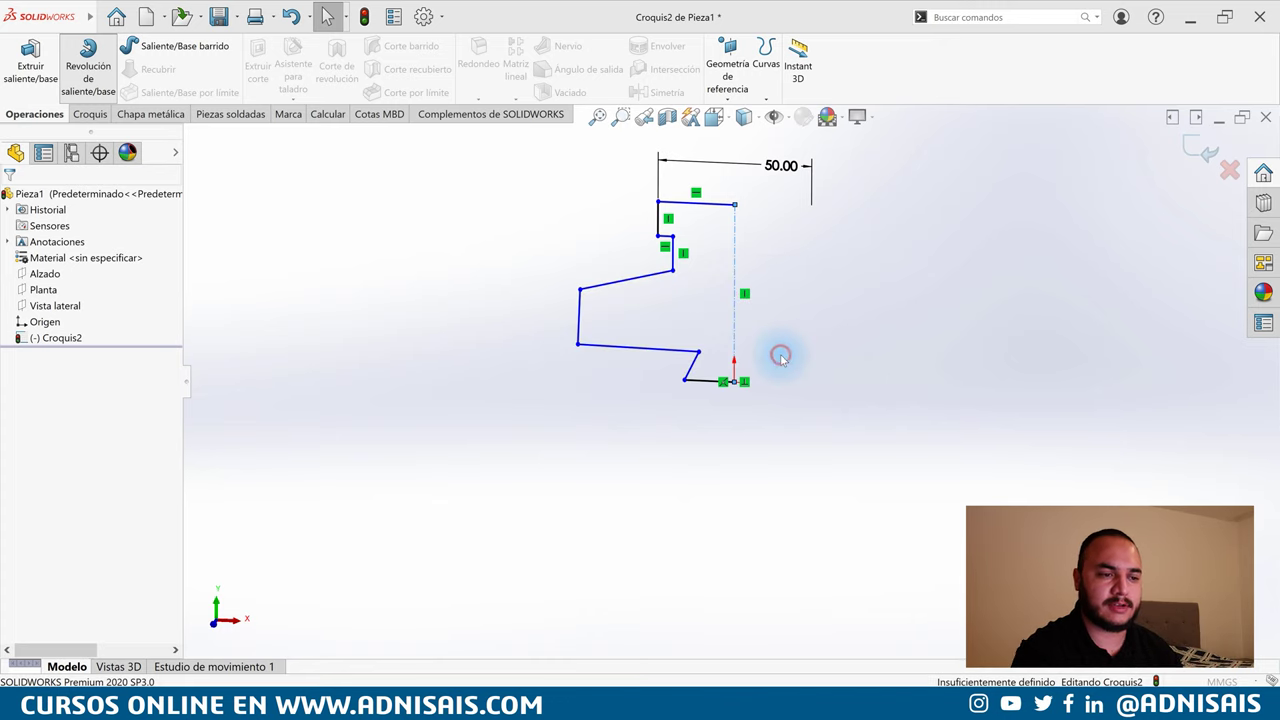
{"action": "scroll", "coordinate": [790, 270], "scroll_direction": "down", "scroll_amount": 2}
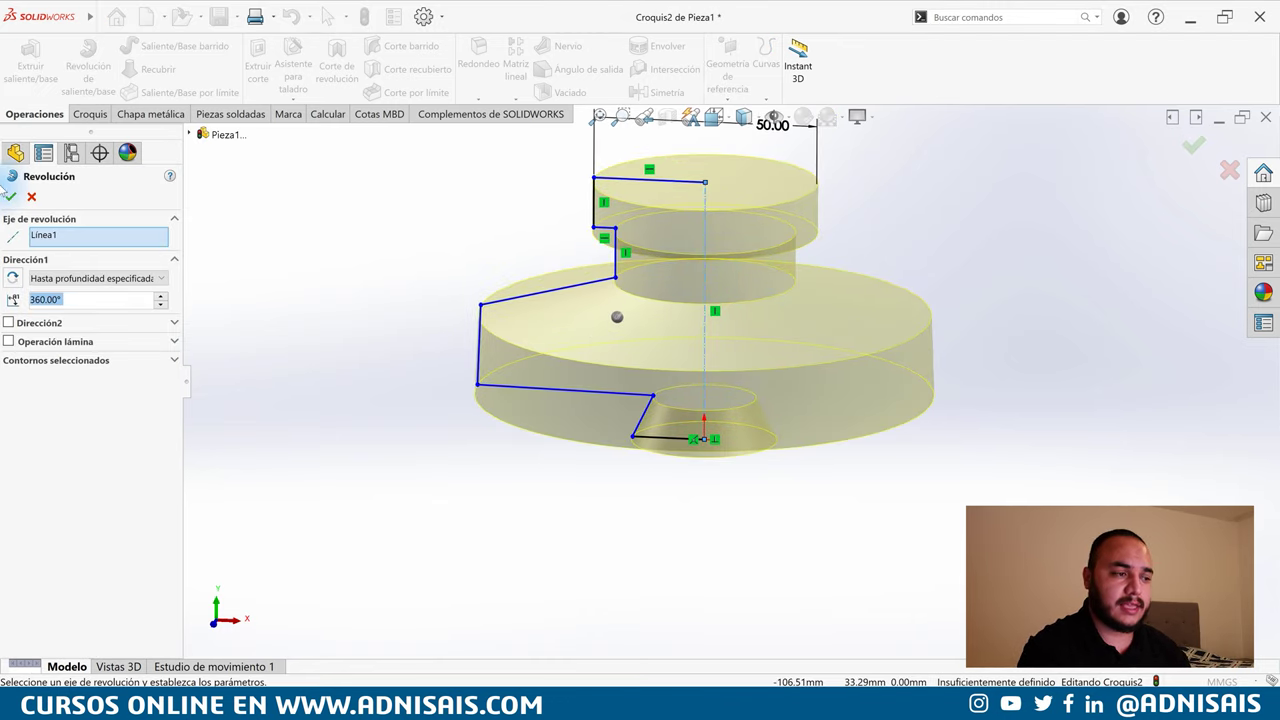
{"action": "left_click", "coordinate": [9, 197]}
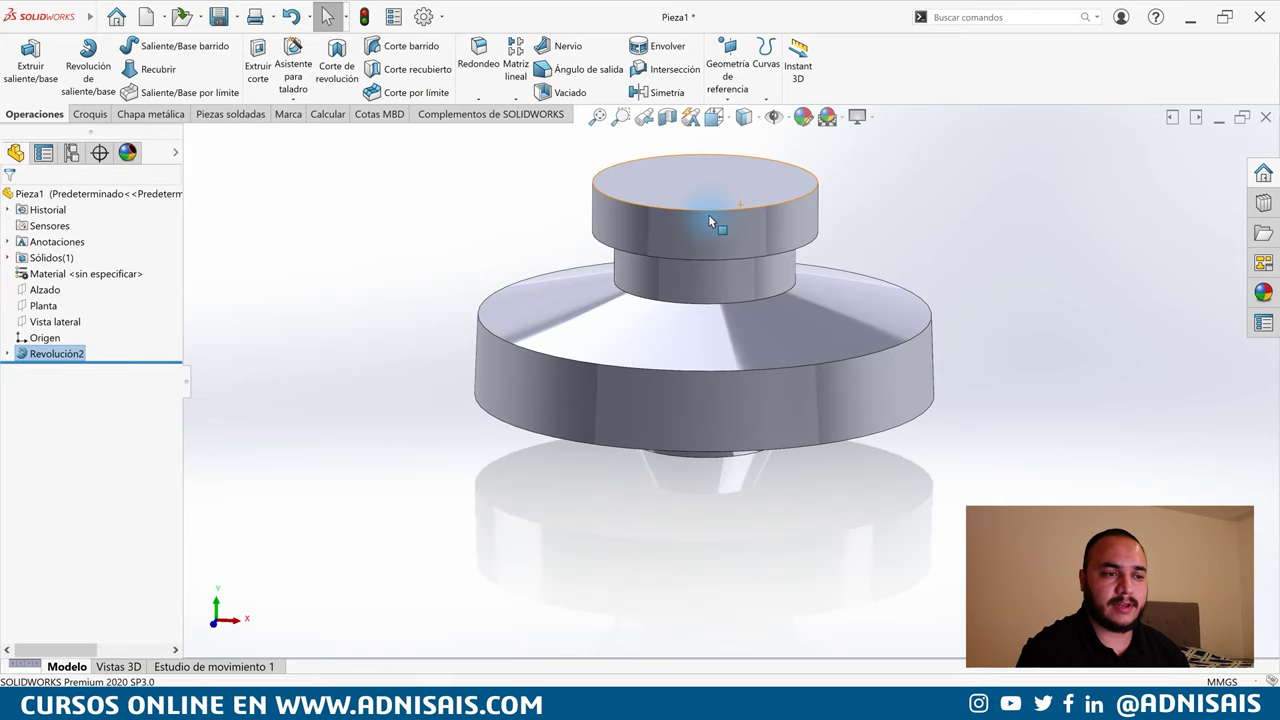
{"action": "left_click", "coordinate": [700, 238]}
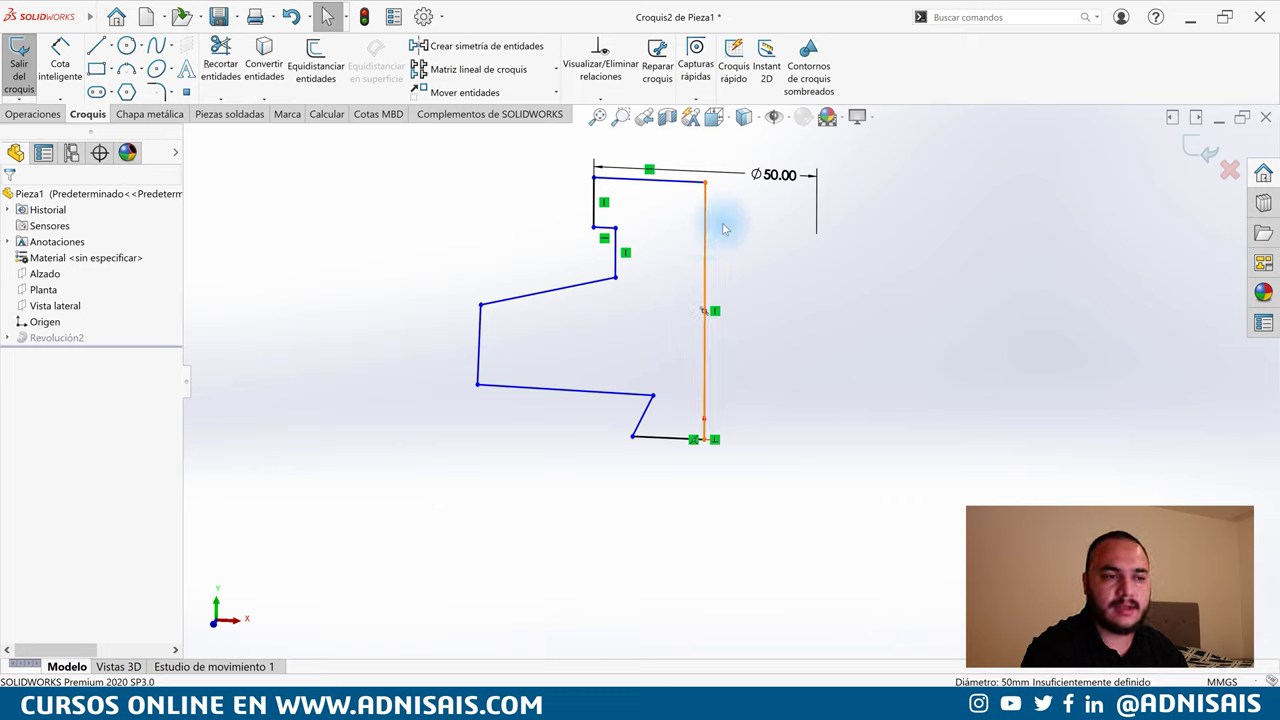
{"action": "mouse_move", "coordinate": [771, 177]}
{"action": "left_mouse_down"}
{"action": "mouse_move", "coordinate": [762, 149]}
{"action": "mouse_move", "coordinate": [778, 145]}
{"action": "left_mouse_up"}
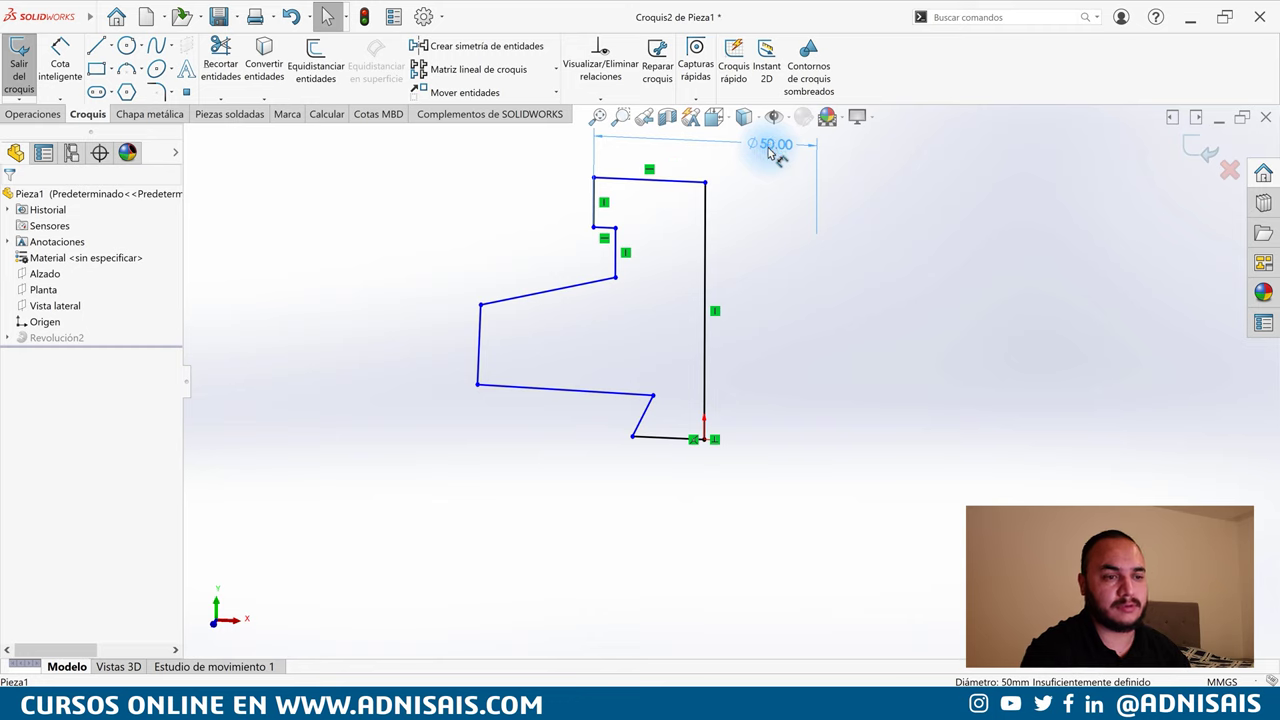
{"action": "left_click", "coordinate": [706, 226]}
{"action": "key", "text": "c"}
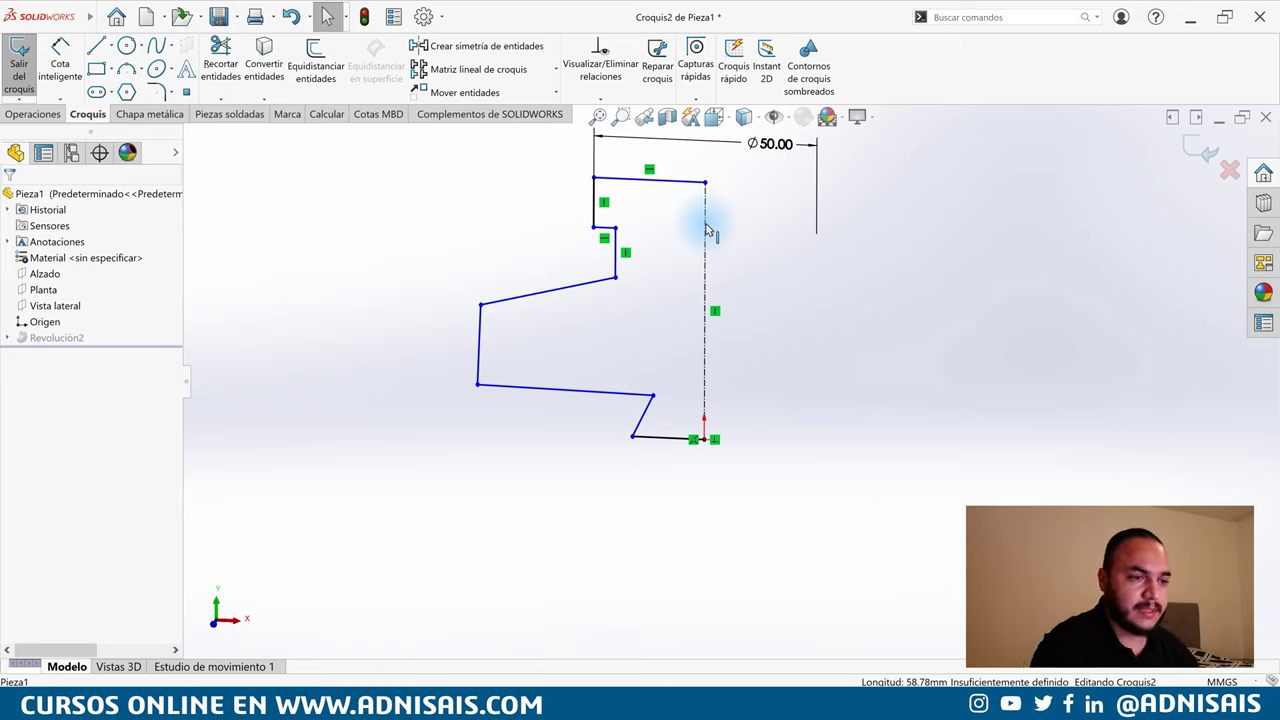
{"action": "left_click", "coordinate": [706, 228]}
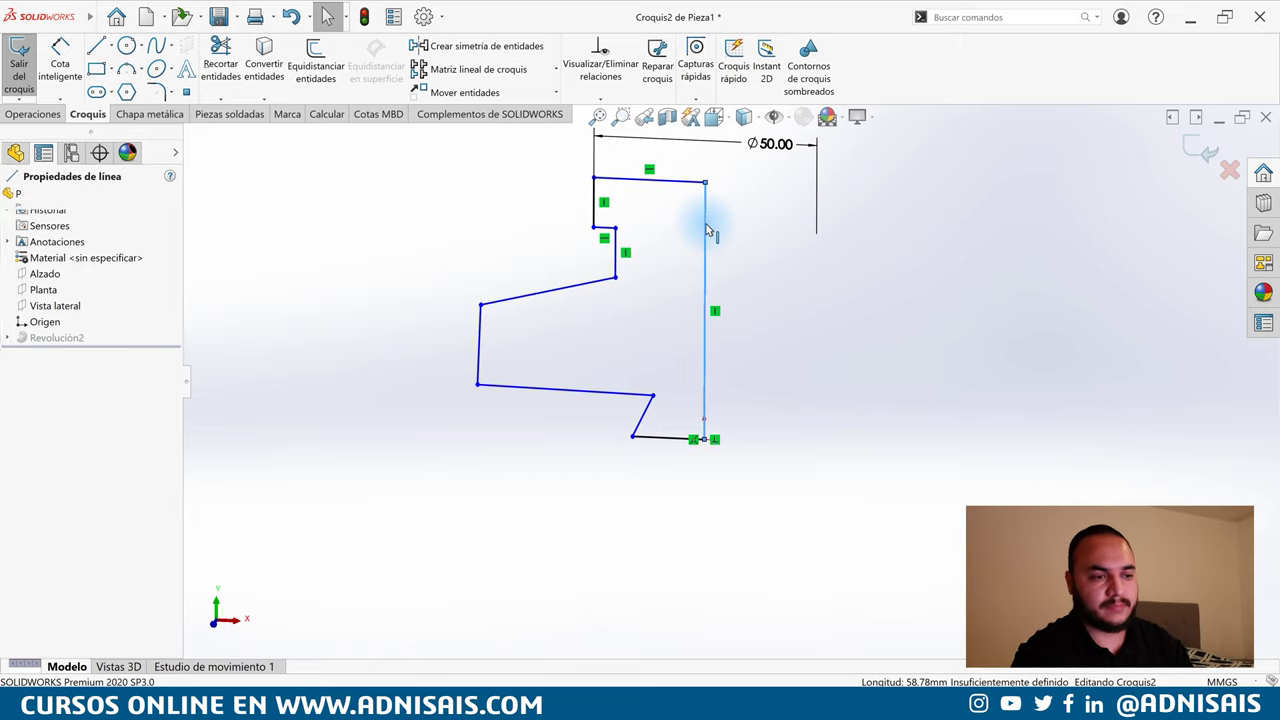
{"action": "left_click", "coordinate": [776, 319]}
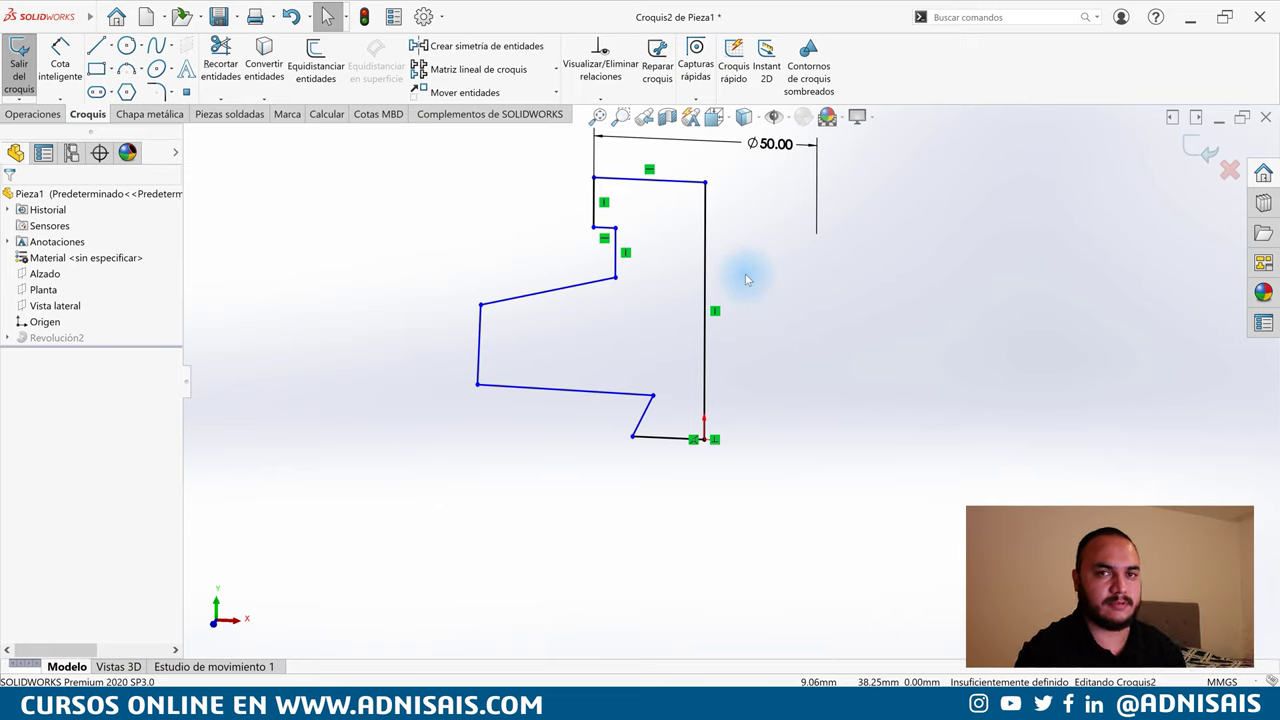
{"action": "left_click", "coordinate": [706, 226]}
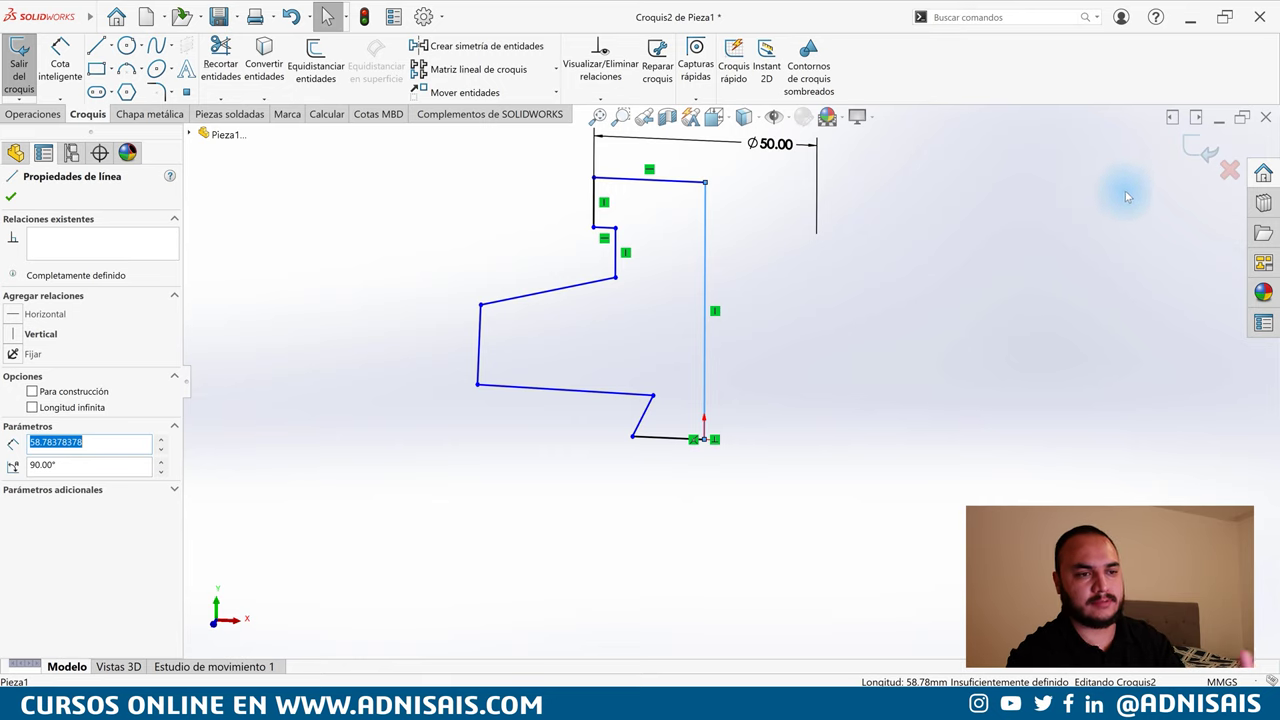
{"action": "left_click", "coordinate": [1188, 152]}
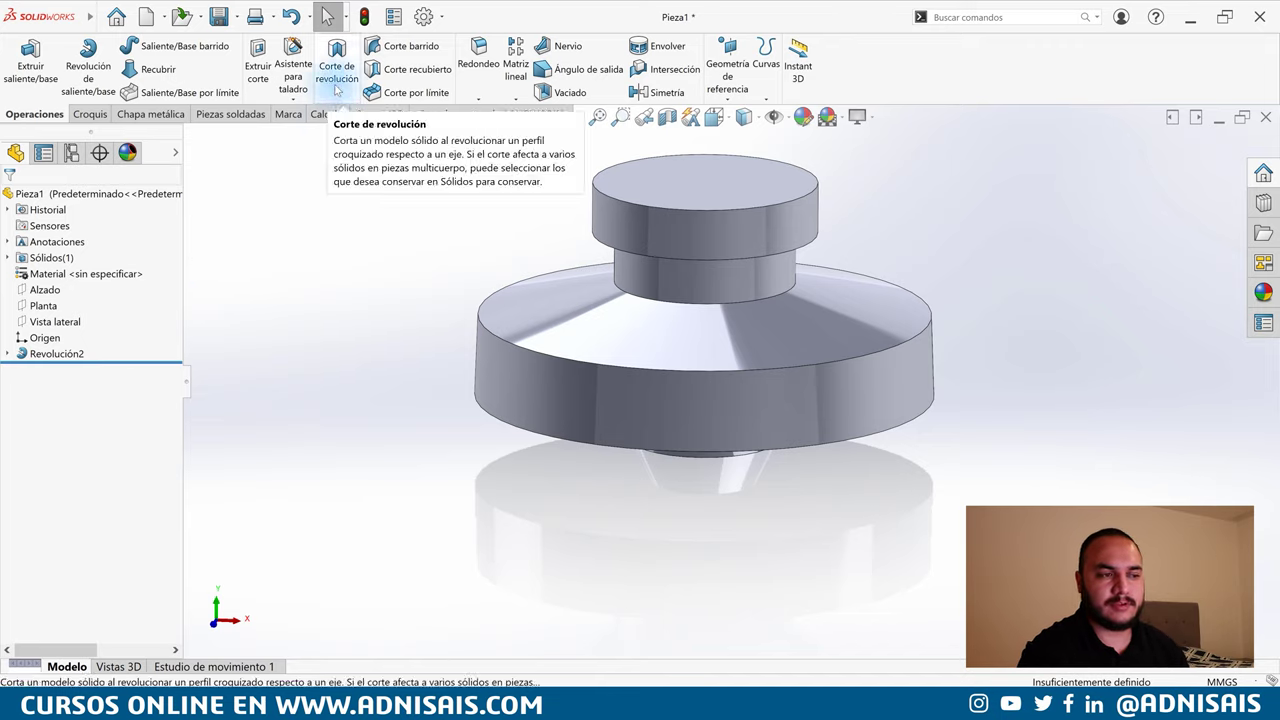
On Alzado, sketch a small circle centred on the body's left edge
{"action": "left_click", "coordinate": [33, 290]}
{"action": "left_click", "coordinate": [40, 273]}
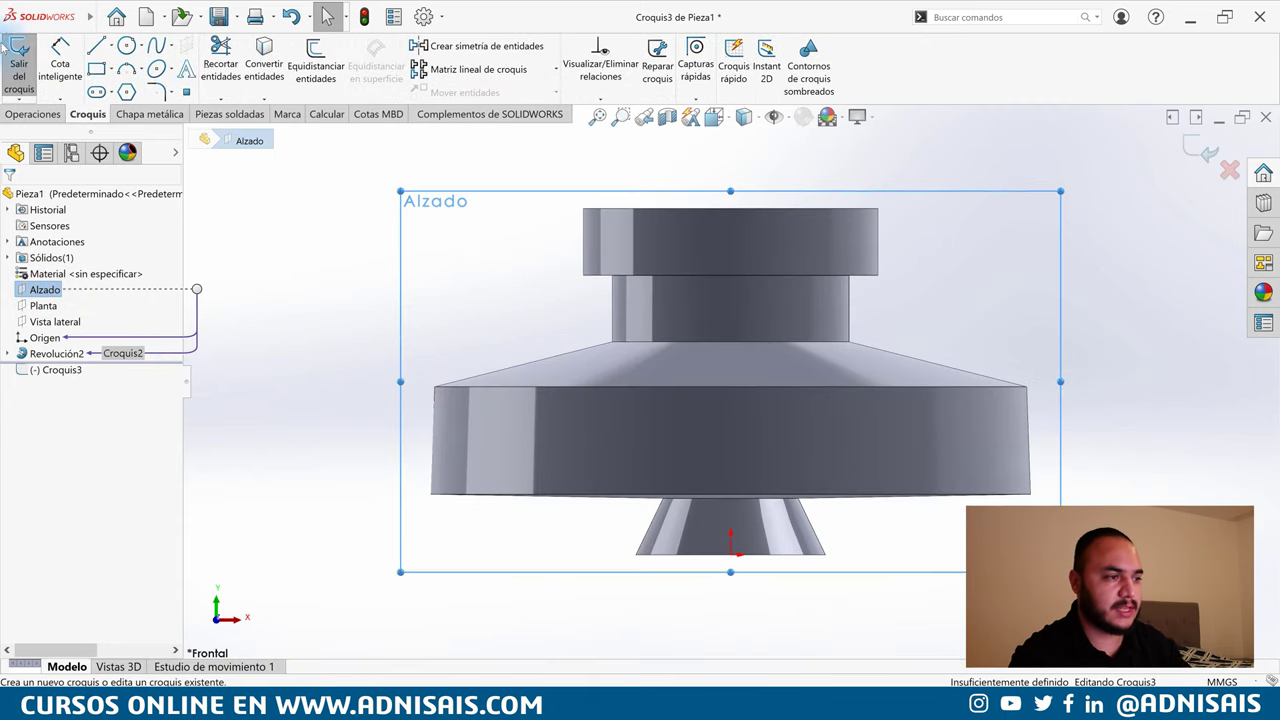
{"action": "left_click", "coordinate": [126, 45]}
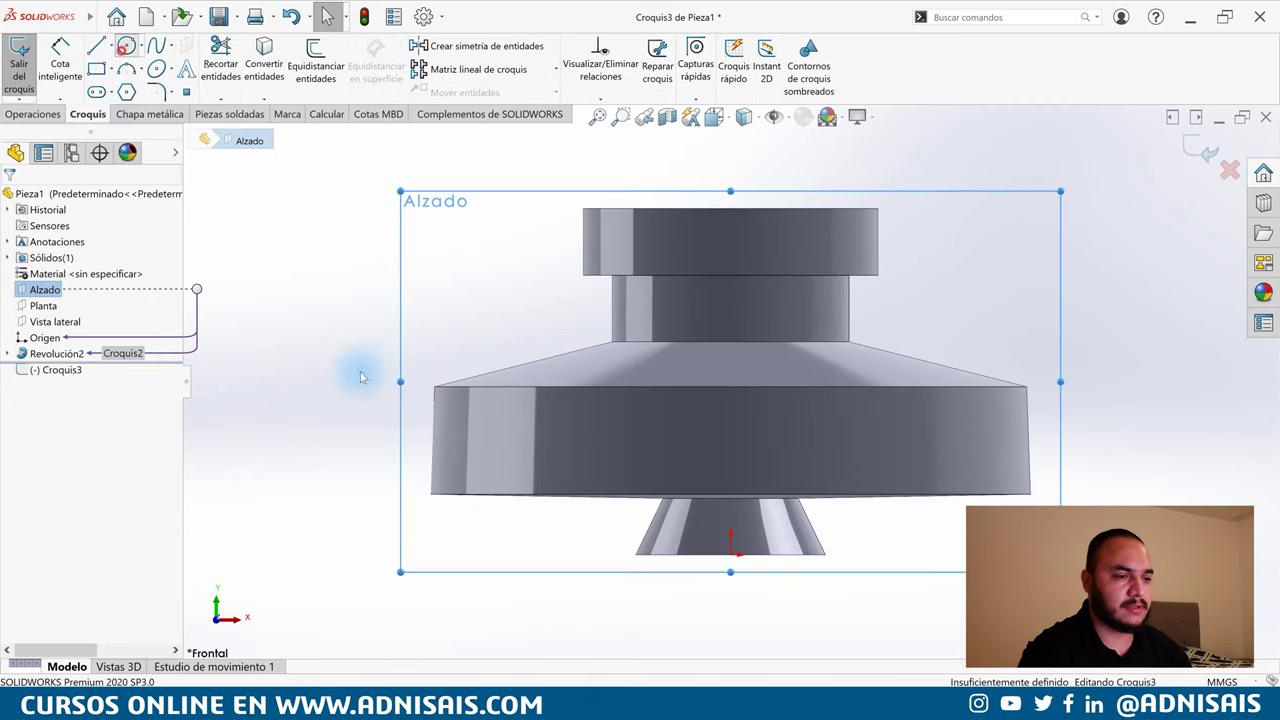
{"action": "left_click", "coordinate": [433, 439]}
{"action": "left_click", "coordinate": [463, 426]}
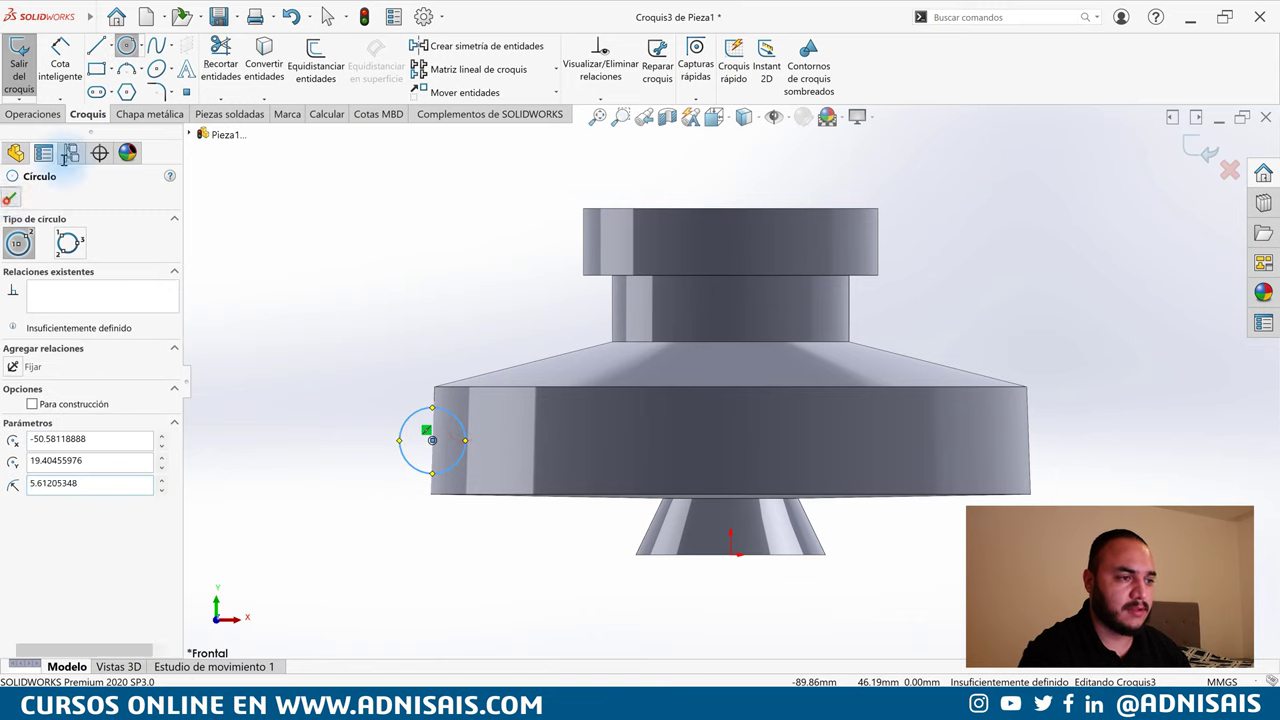
{"action": "key", "text": "Escape"}
{"action": "left_click", "coordinate": [40, 114]}
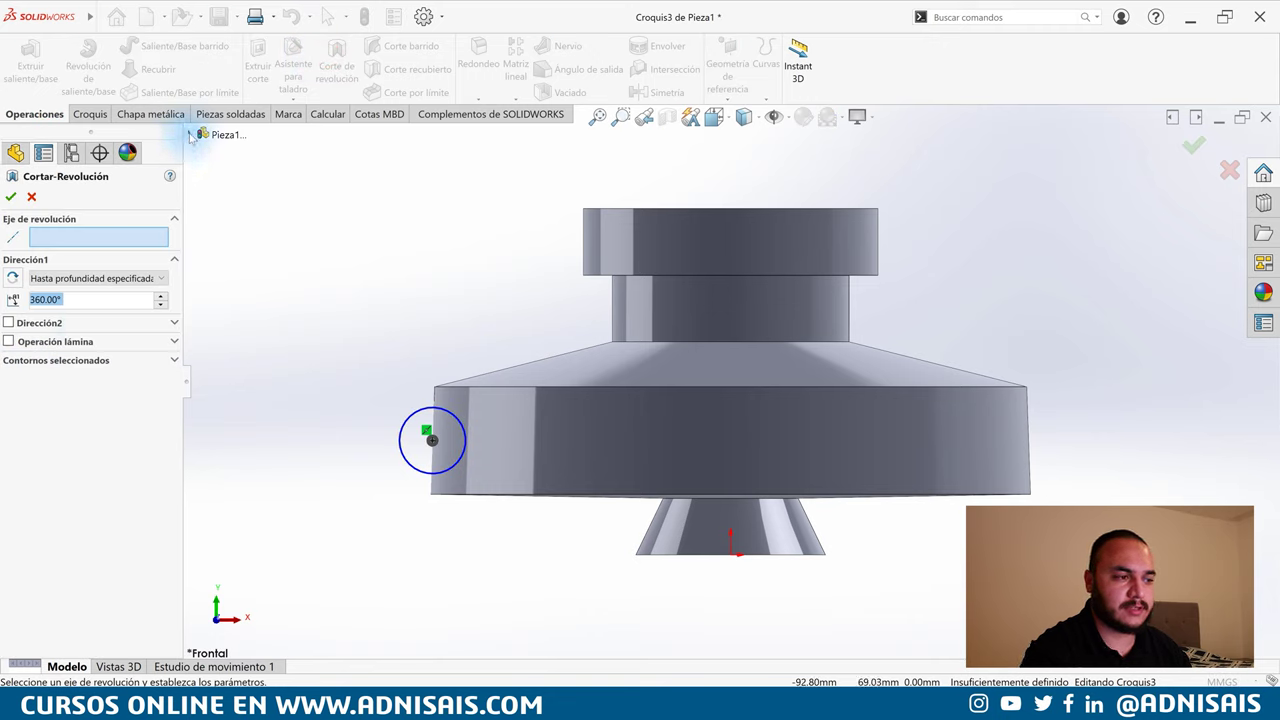
Show temporary axes and pick the central axis as the cut's revolve axis
{"action": "left_click", "coordinate": [788, 121]}
{"action": "left_click", "coordinate": [797, 157]}
{"action": "left_click", "coordinate": [694, 166]}
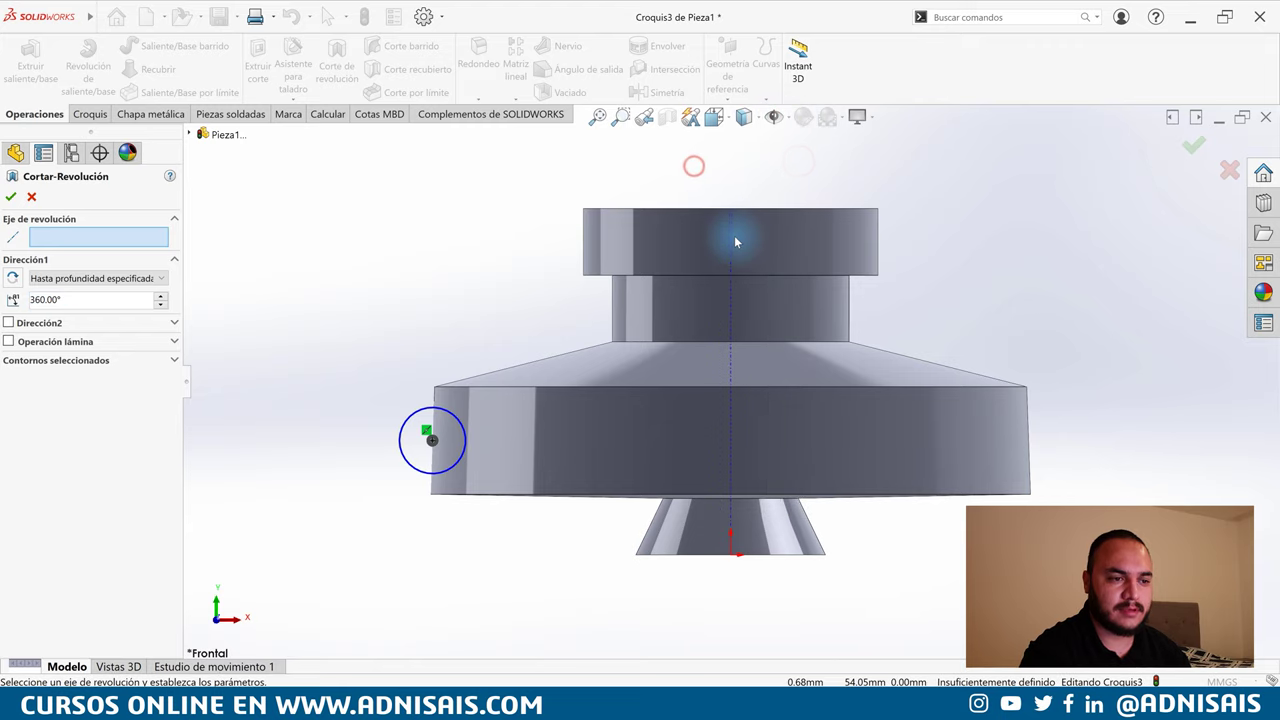
{"action": "left_click", "coordinate": [731, 243]}
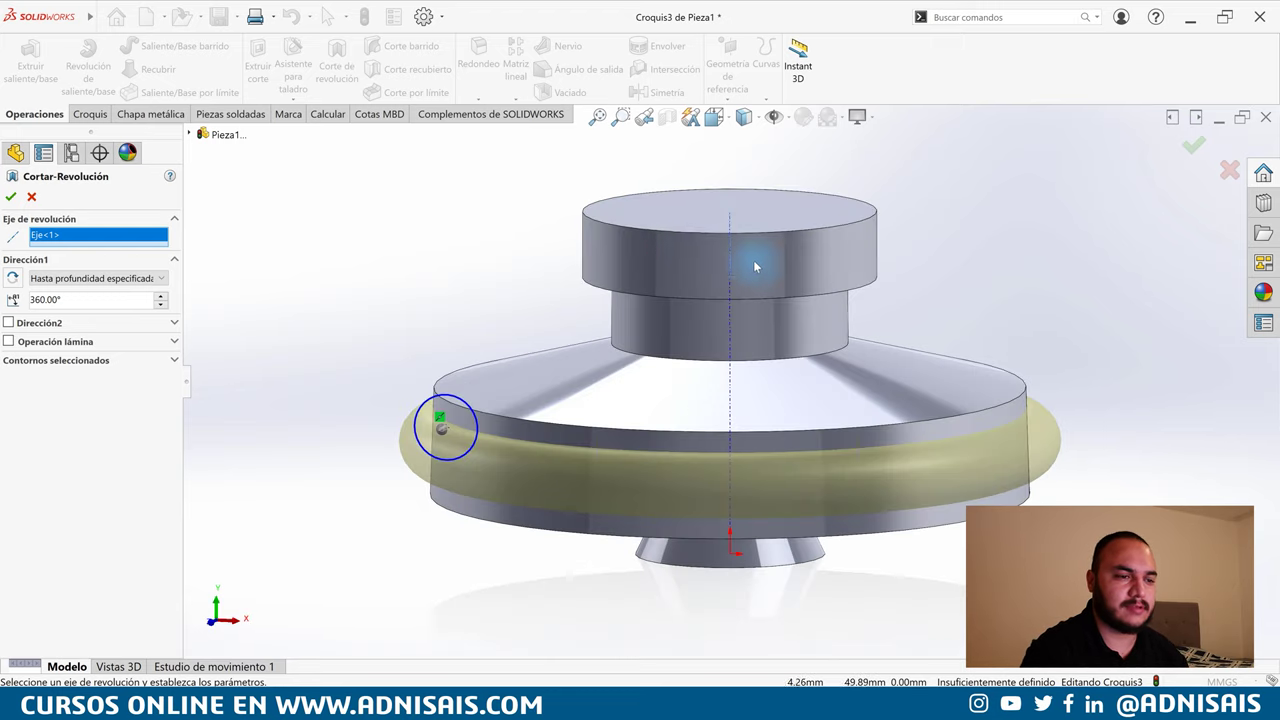
Set the revolved cut's direction-one angle to 45°, replacing an initial 180°
{"action": "key", "text": "Down"}
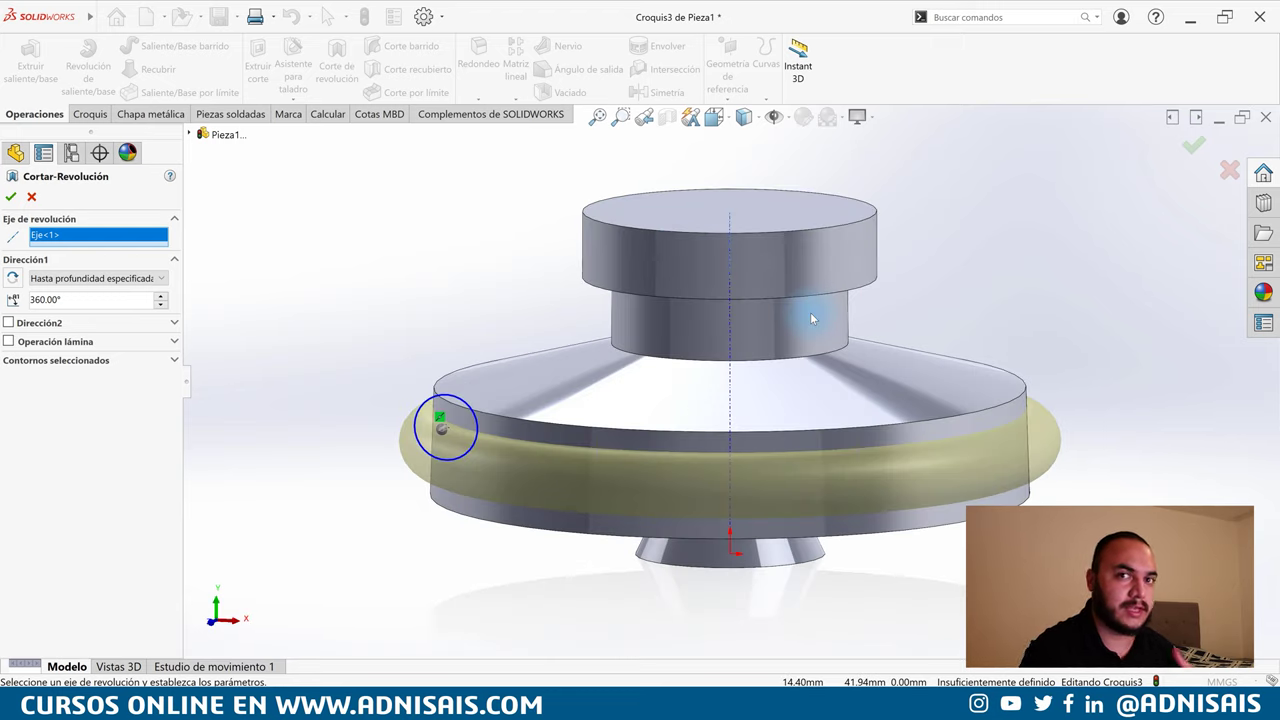
{"action": "mouse_move", "coordinate": [787, 318]}
{"action": "middle_mouse_down"}
{"action": "mouse_move", "coordinate": [803, 309]}
{"action": "mouse_move", "coordinate": [797, 341]}
{"action": "middle_mouse_up"}
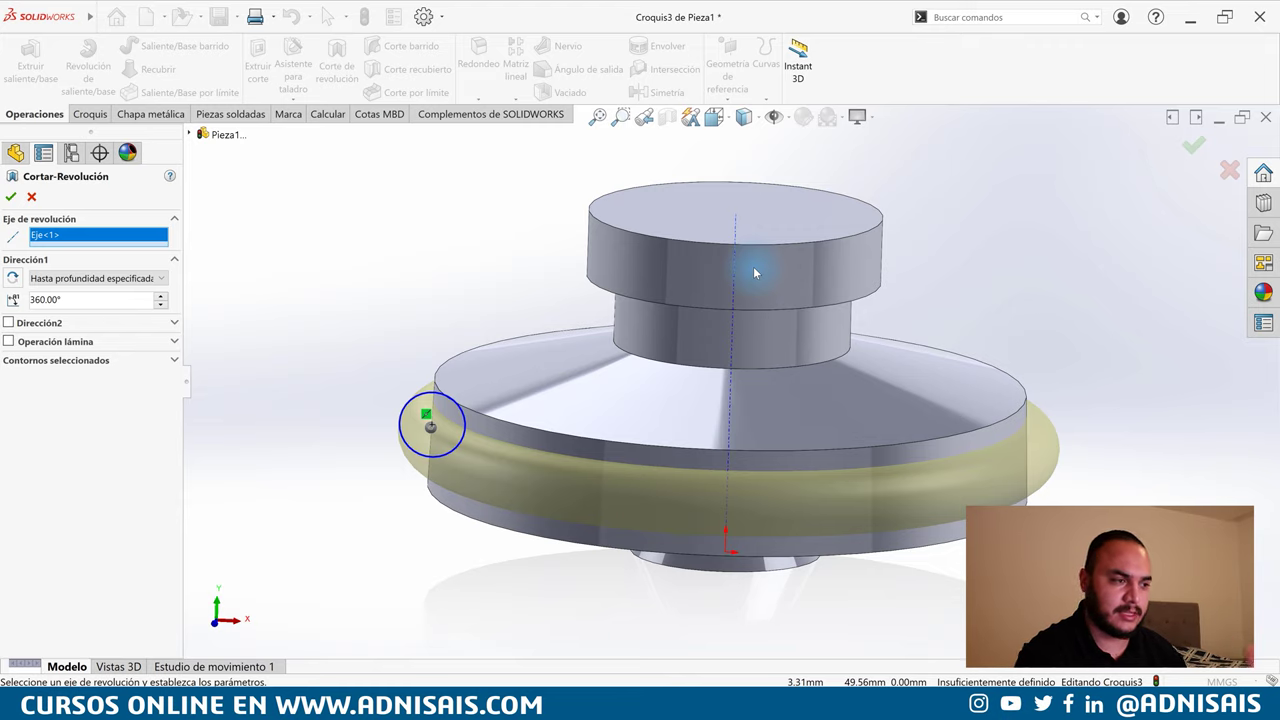
{"action": "mouse_move", "coordinate": [875, 389]}
{"action": "middle_mouse_down"}
{"action": "mouse_move", "coordinate": [900, 406]}
{"action": "mouse_move", "coordinate": [934, 351]}
{"action": "mouse_move", "coordinate": [930, 430]}
{"action": "middle_mouse_up"}
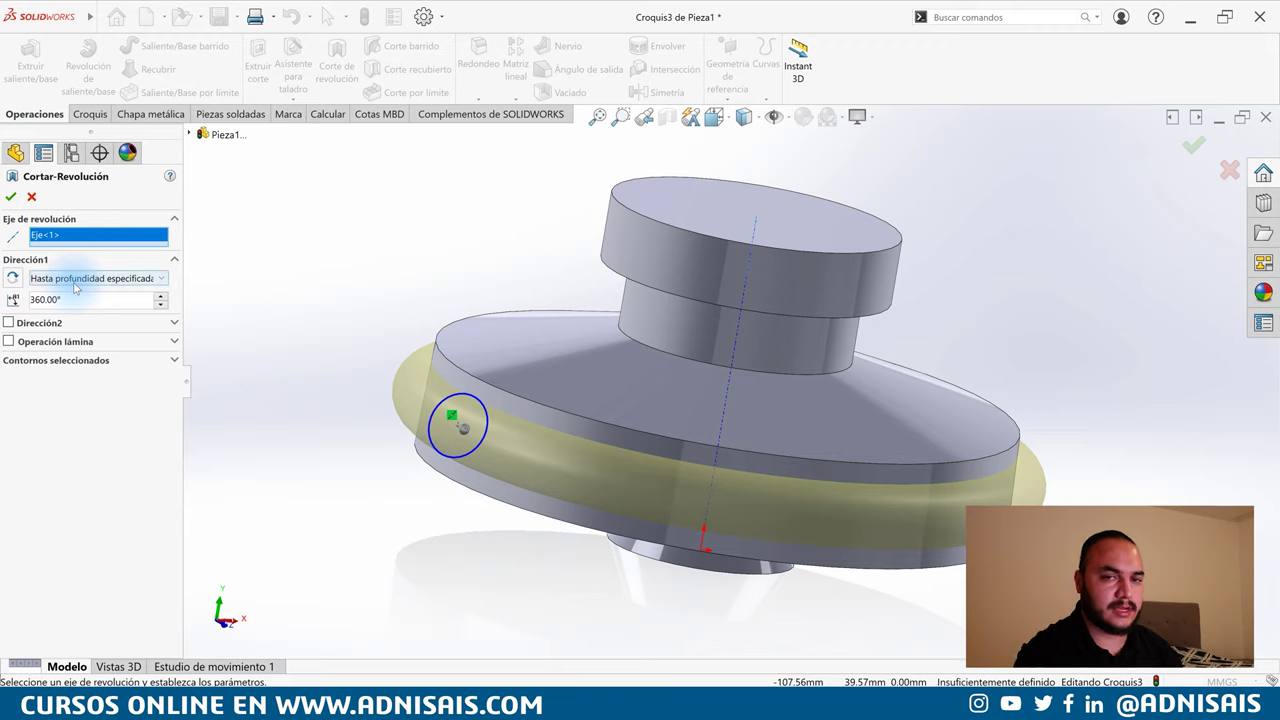
{"action": "left_click", "coordinate": [74, 282]}
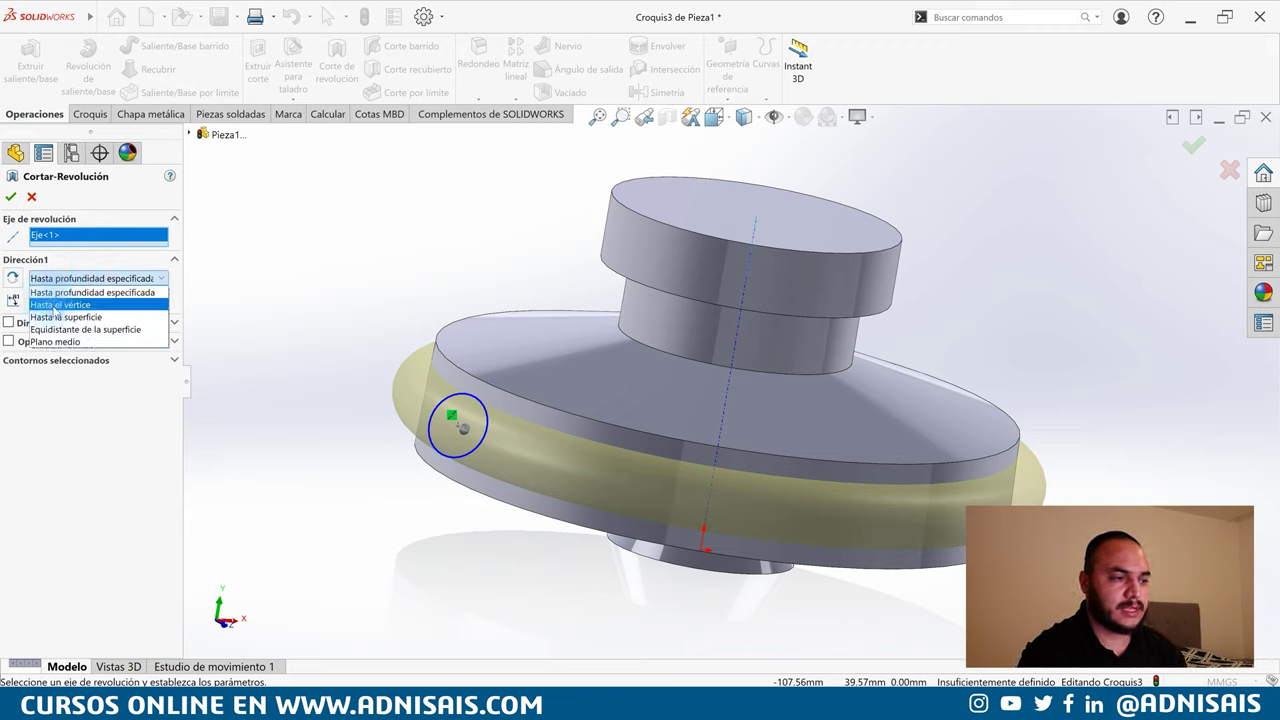
{"action": "left_click", "coordinate": [76, 293]}
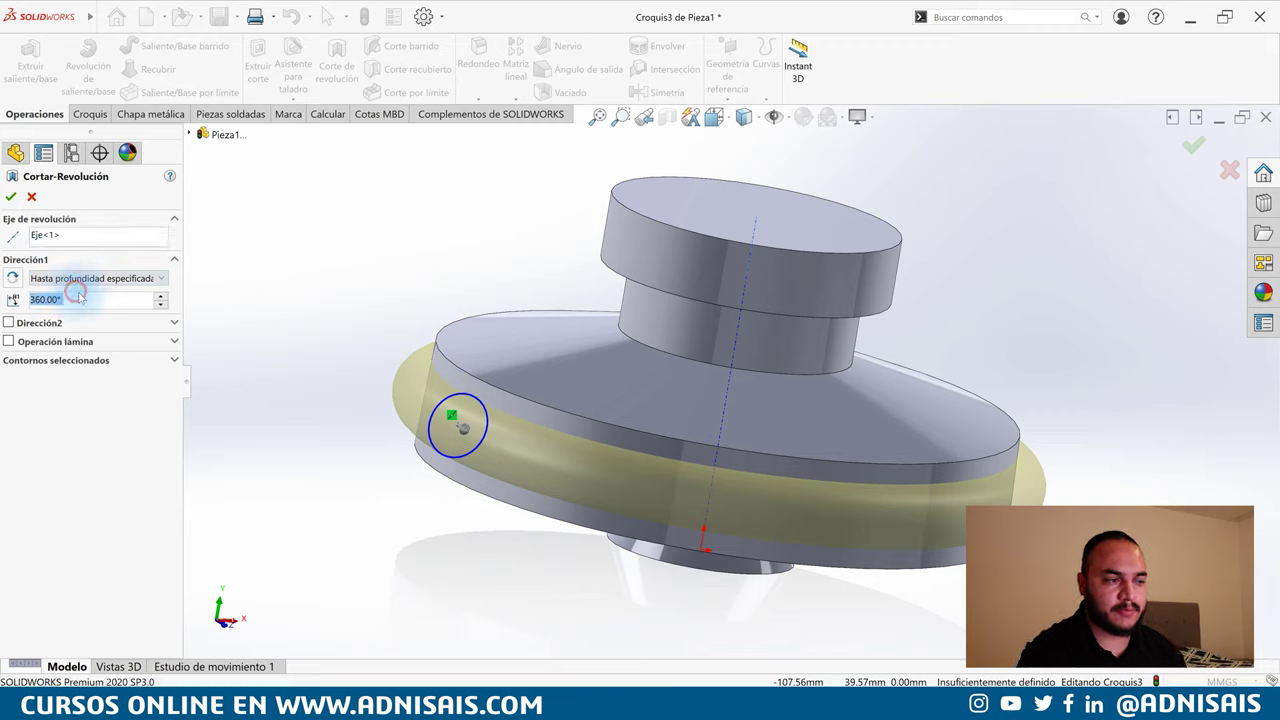
{"action": "type", "text": "180"}
{"action": "key", "text": "Return"}
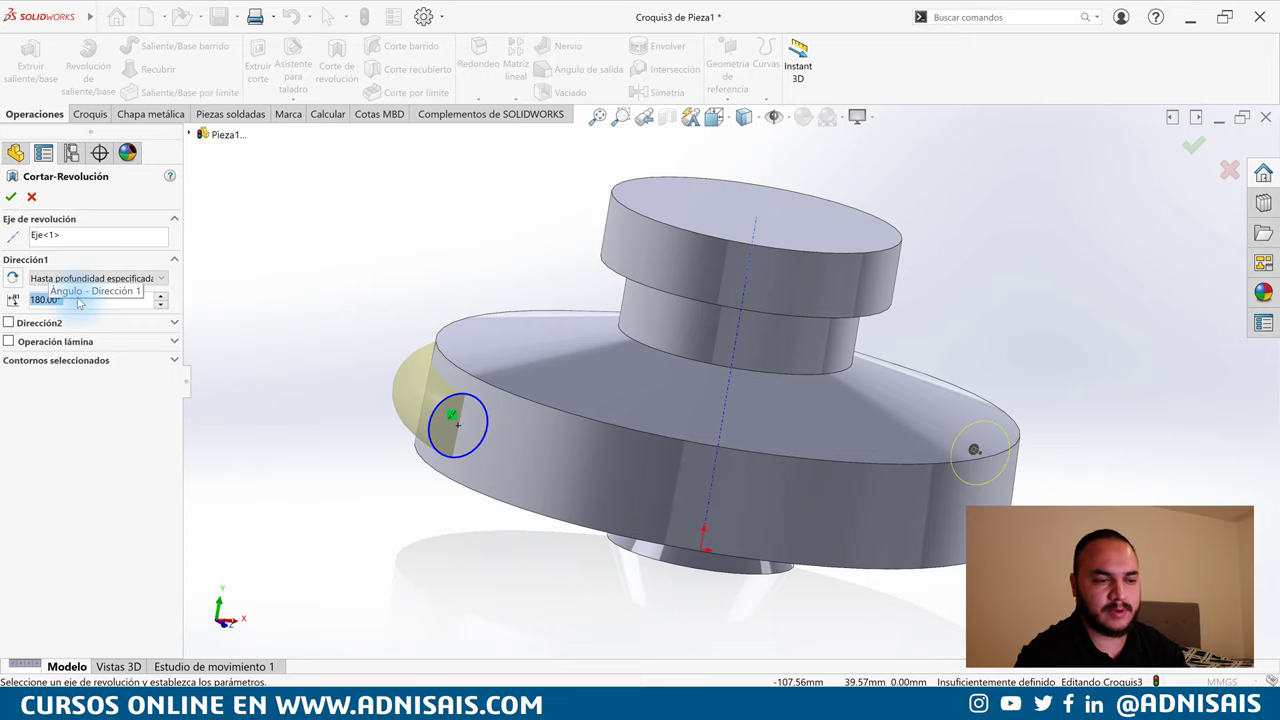
{"action": "mouse_move", "coordinate": [786, 534]}
{"action": "middle_mouse_down"}
{"action": "mouse_move", "coordinate": [811, 557]}
{"action": "mouse_move", "coordinate": [808, 620]}
{"action": "mouse_move", "coordinate": [778, 495]}
{"action": "middle_mouse_up"}
{"action": "key", "text": "f"}
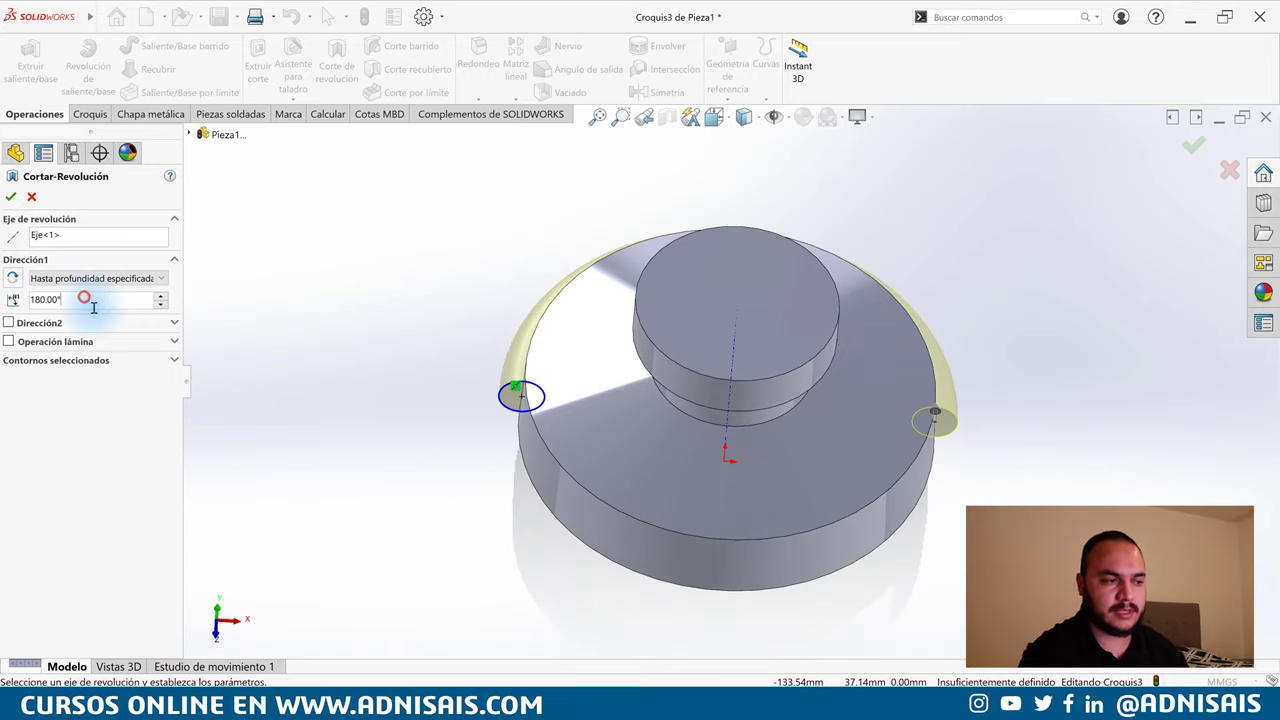
{"action": "double_click", "coordinate": [85, 299]}
{"action": "type", "text": "4"}
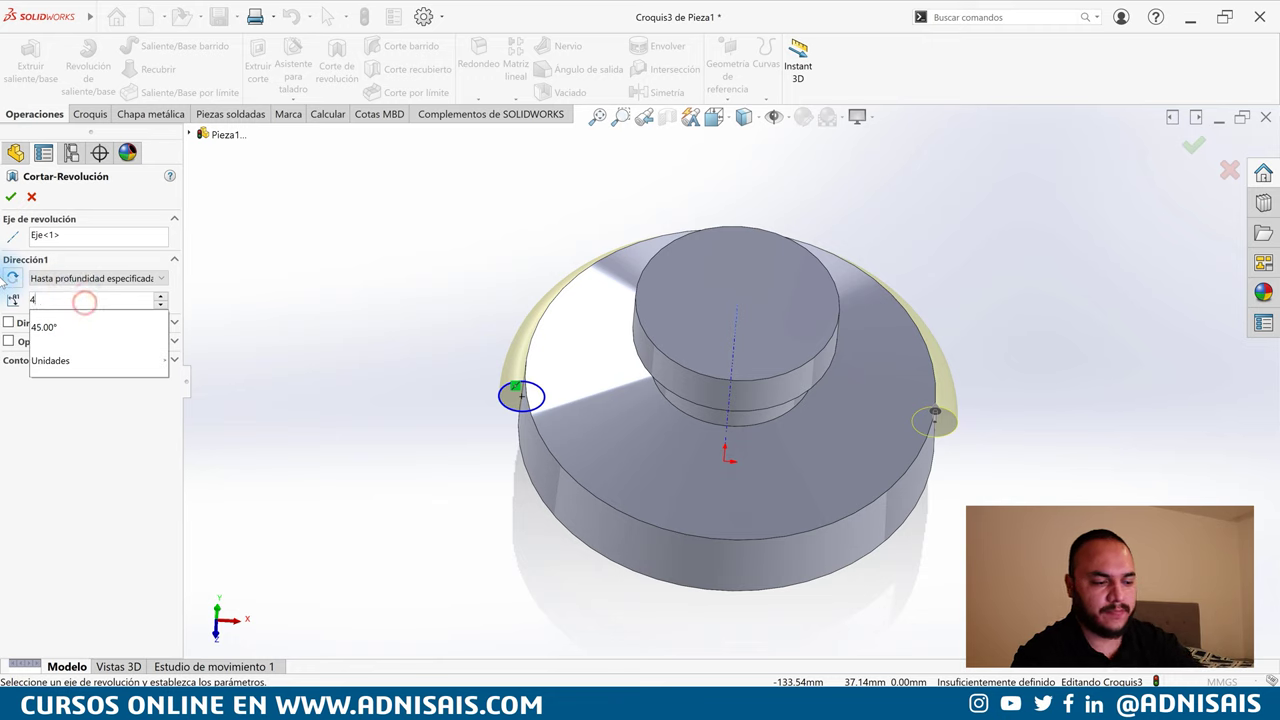
{"action": "type", "text": "5"}
{"action": "key", "text": "Return"}
Keep direction one at a specified angle and add a second direction at 135°
{"action": "middle_click_drag", "start_coordinate": [822, 380], "coordinate": [335, 330]}
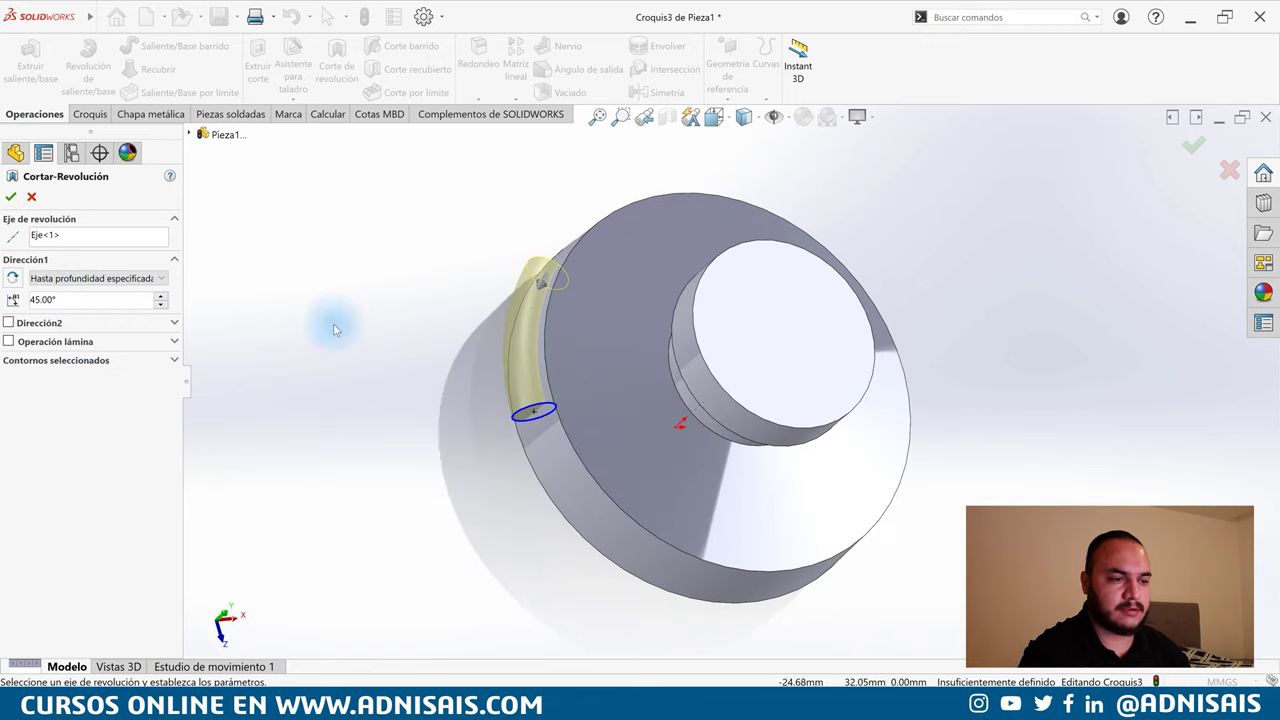
{"action": "left_click", "coordinate": [95, 278]}
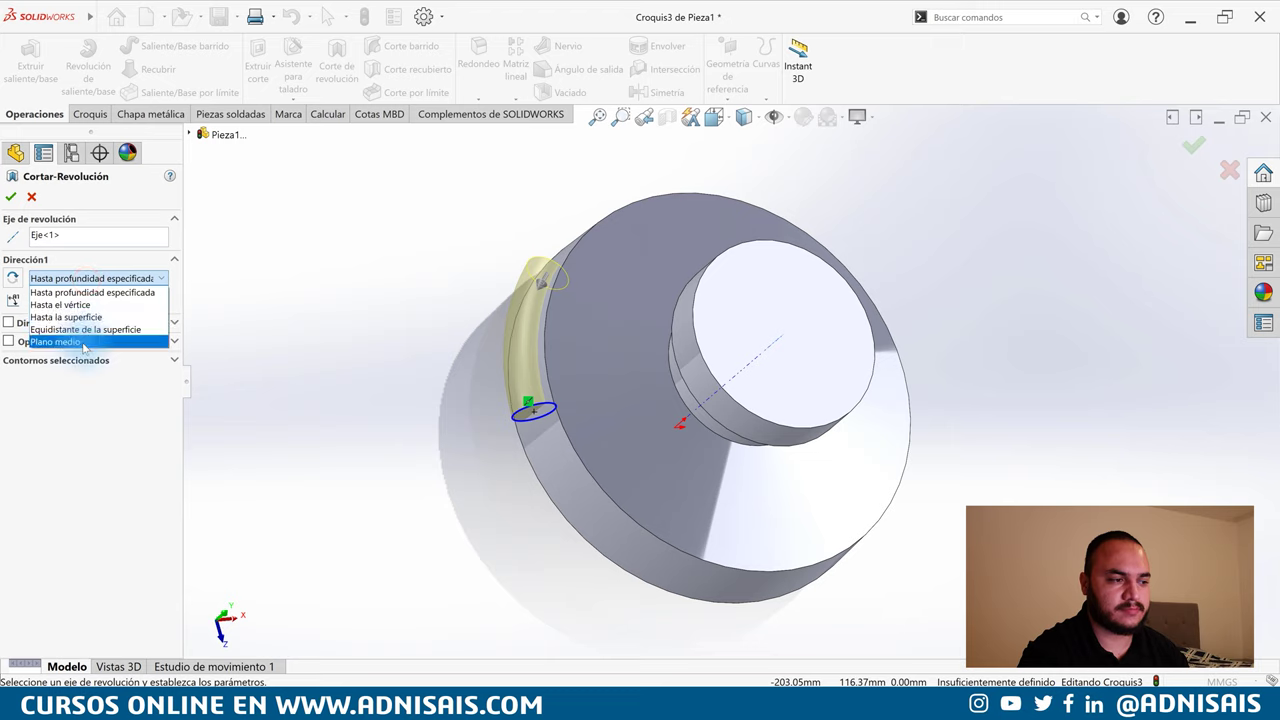
{"action": "left_click", "coordinate": [84, 344]}
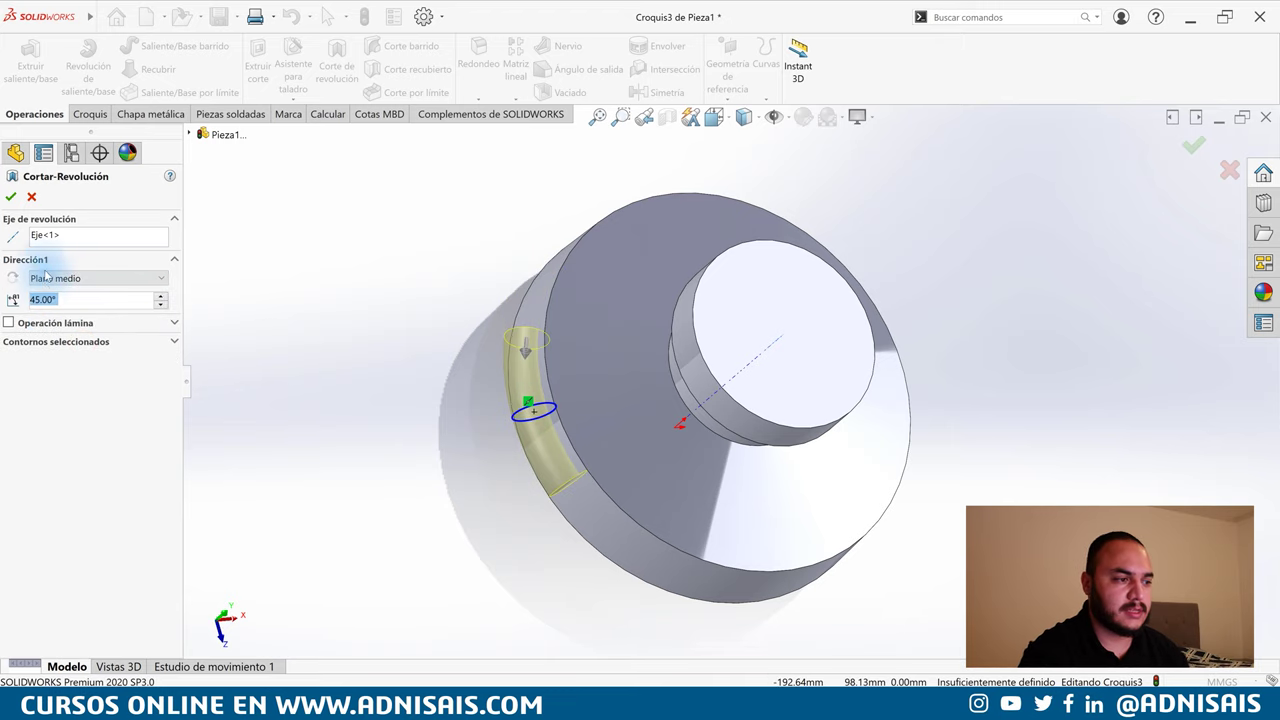
{"action": "left_click", "coordinate": [85, 278]}
{"action": "left_click", "coordinate": [81, 290]}
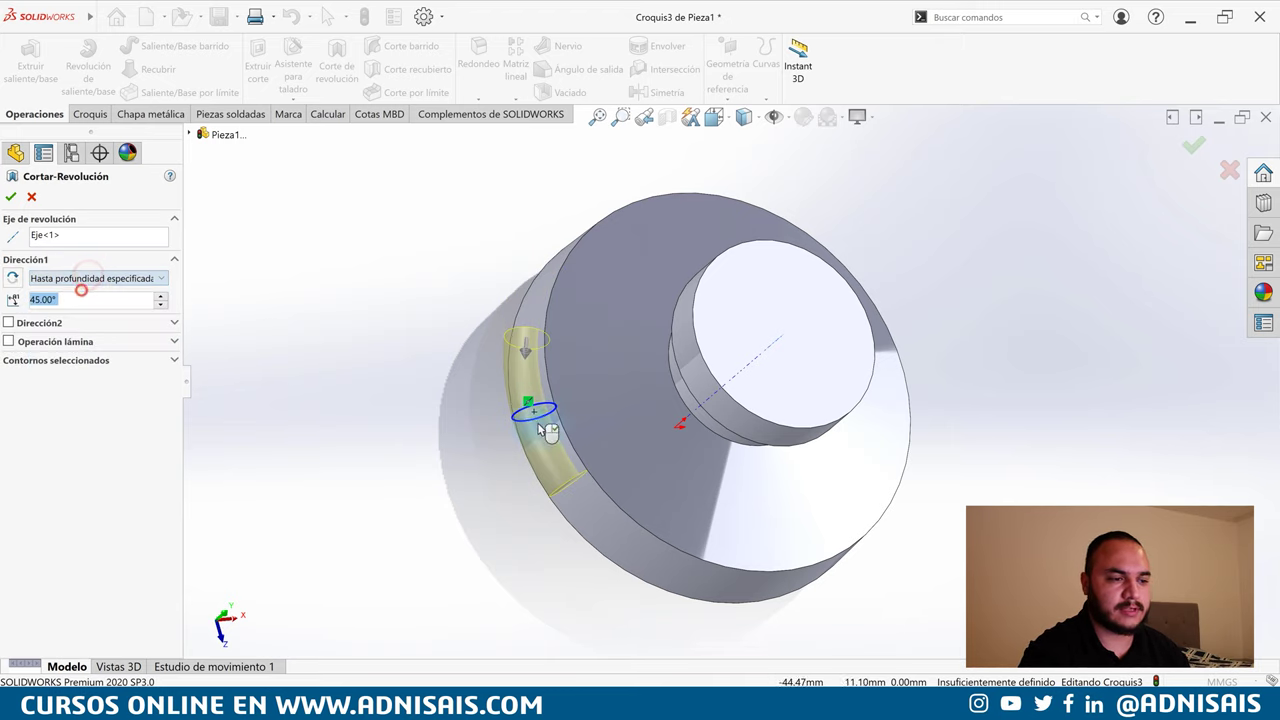
{"action": "left_click", "coordinate": [9, 323]}
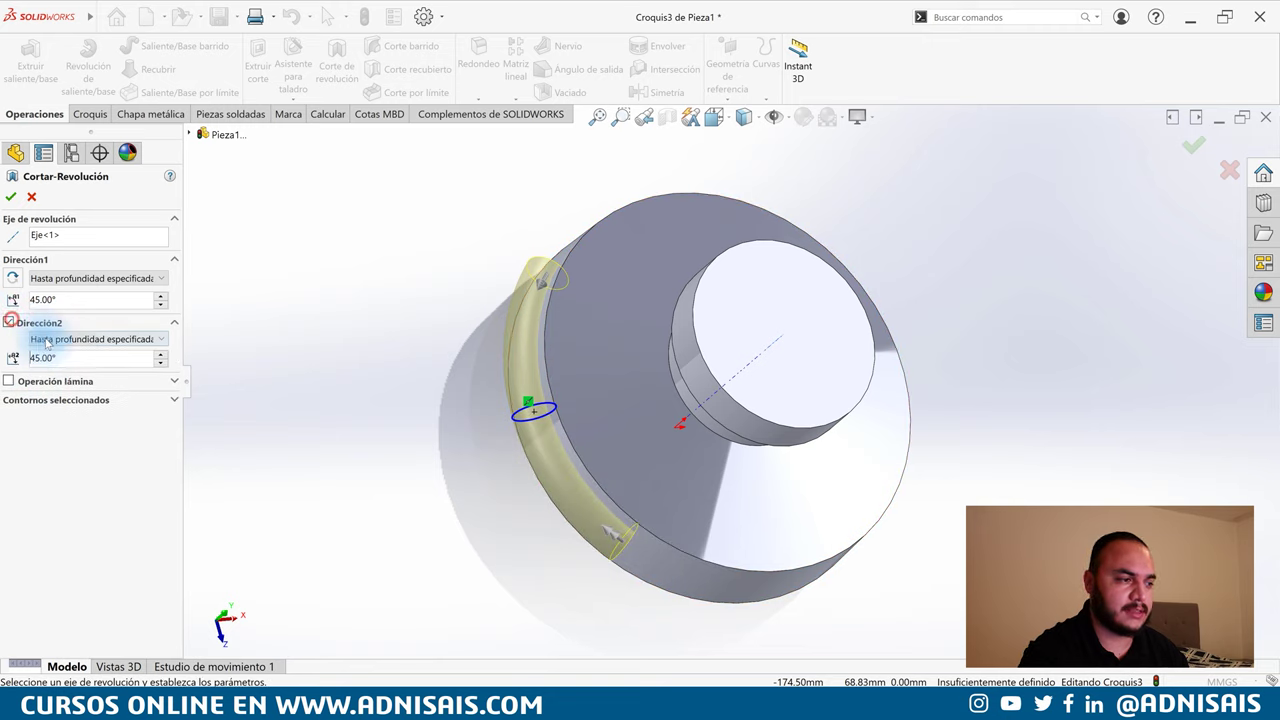
{"action": "left_click", "coordinate": [83, 360]}
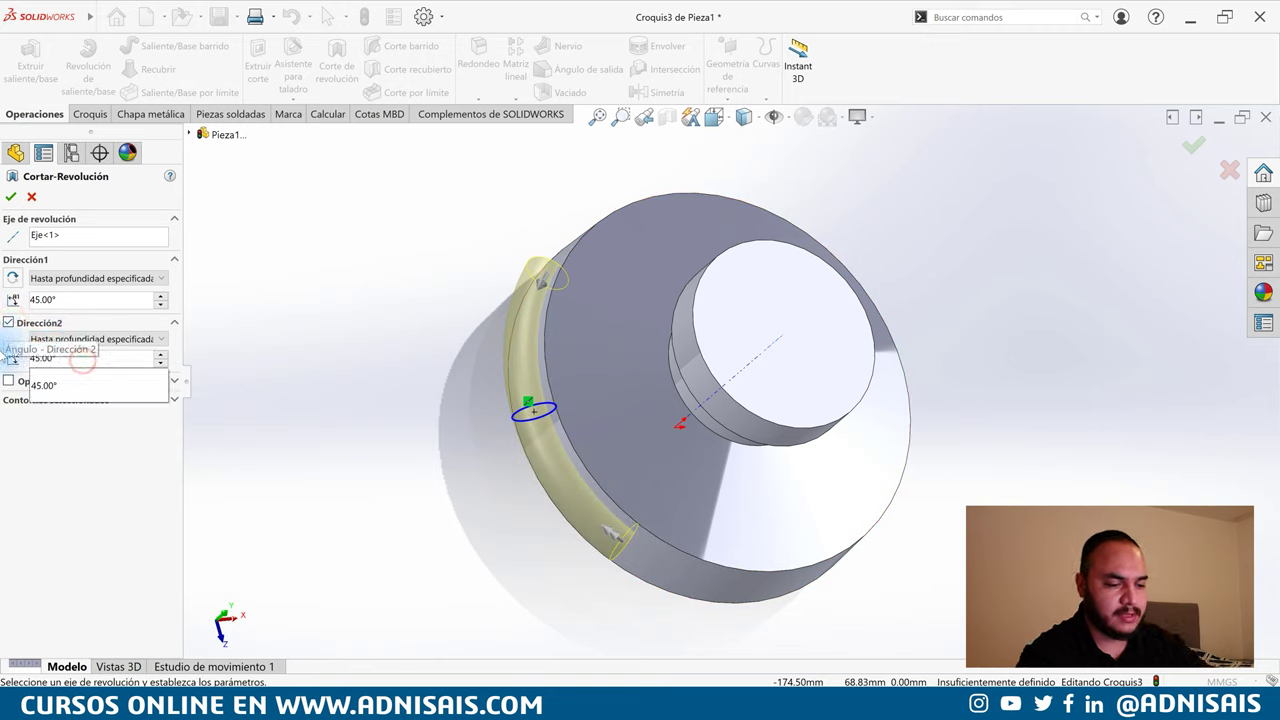
{"action": "type", "text": "135"}
{"action": "key", "text": "Return"}
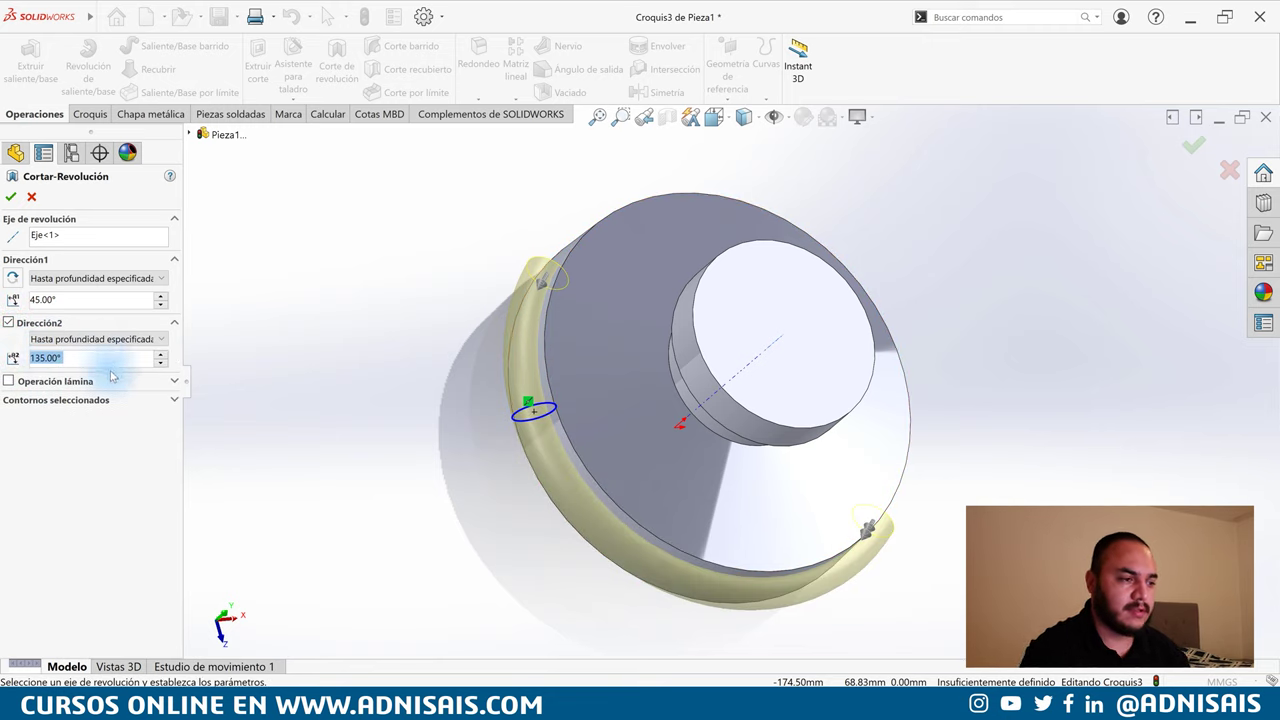
Make the cut a 2 mm thin feature and accept it
{"action": "middle_click_drag", "start_coordinate": [449, 322], "coordinate": [189, 323]}
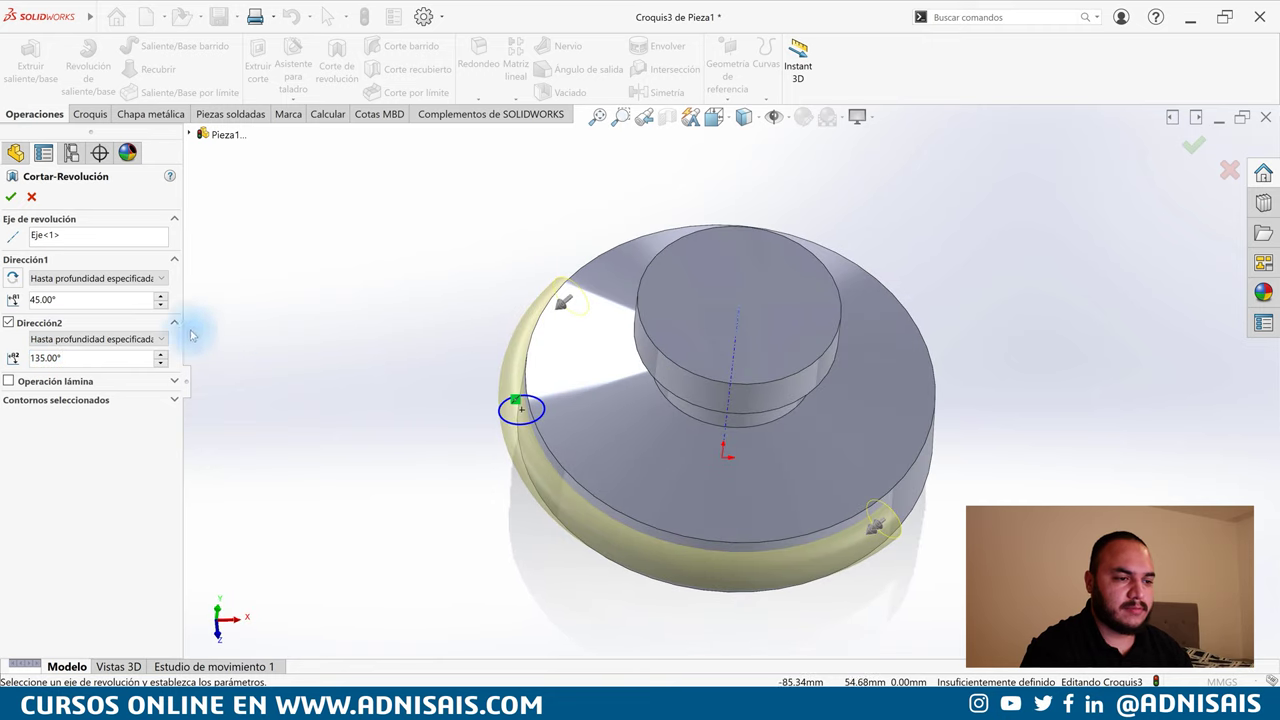
{"action": "left_click", "coordinate": [8, 382]}
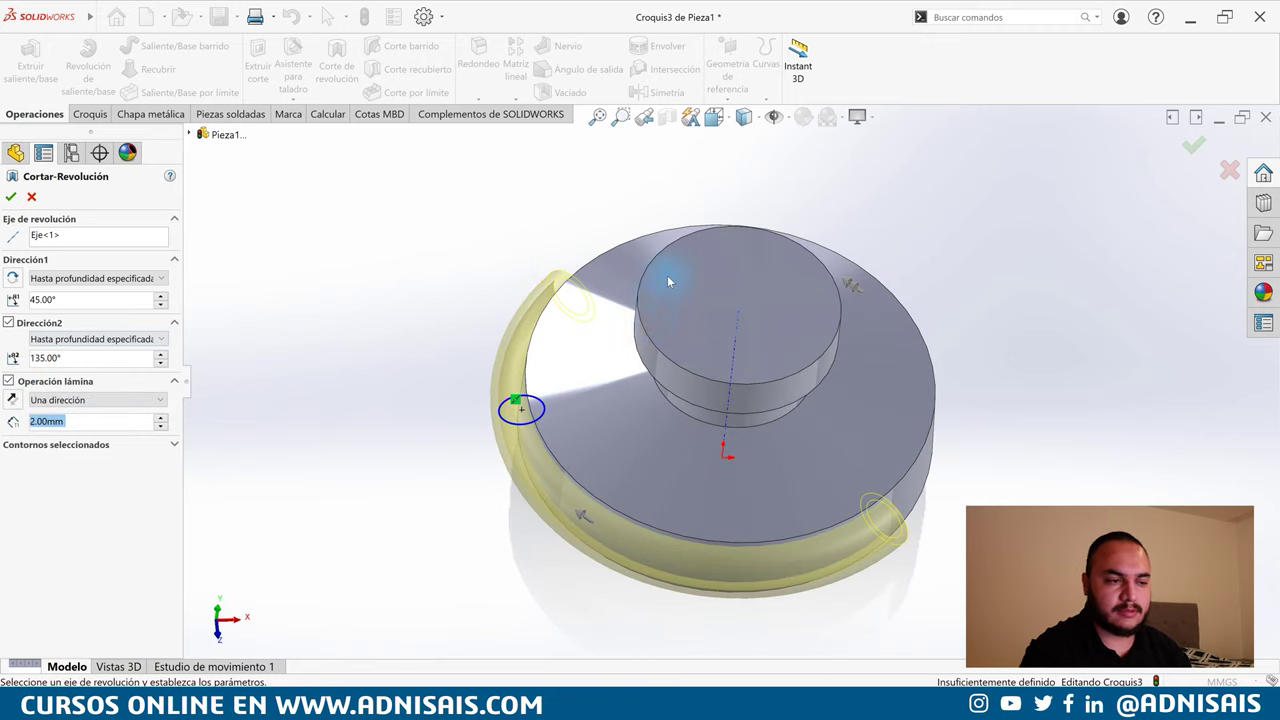
{"action": "mouse_move", "coordinate": [663, 277]}
{"action": "middle_mouse_down"}
{"action": "mouse_move", "coordinate": [531, 113]}
{"action": "mouse_move", "coordinate": [613, 194]}
{"action": "middle_mouse_up"}
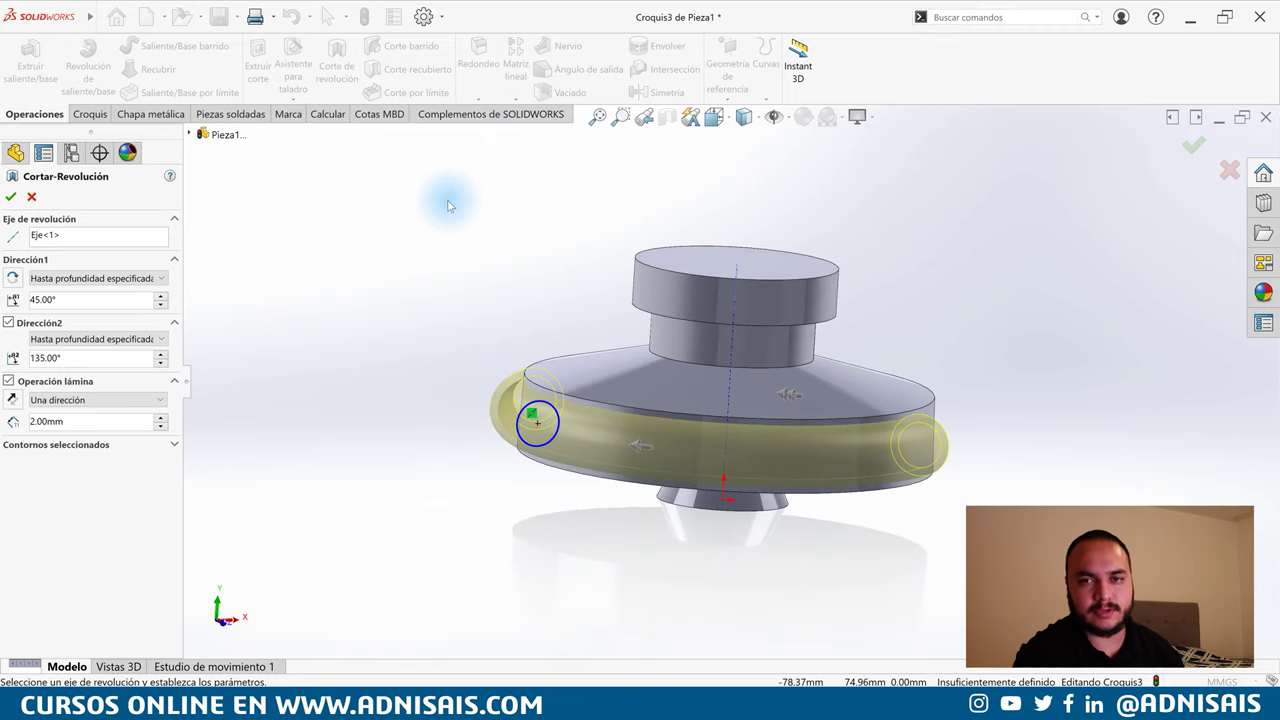
{"action": "left_click", "coordinate": [10, 197]}
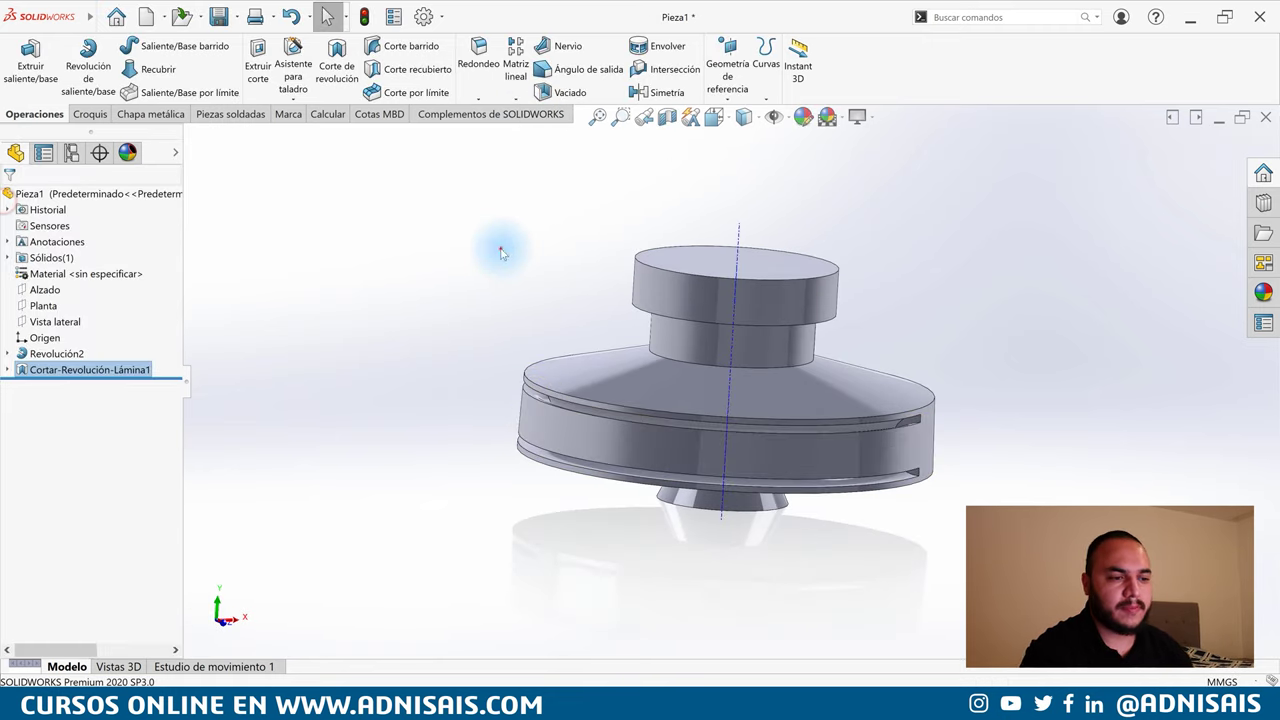
{"action": "middle_click_drag", "start_coordinate": [800, 370], "coordinate": [700, 420]}
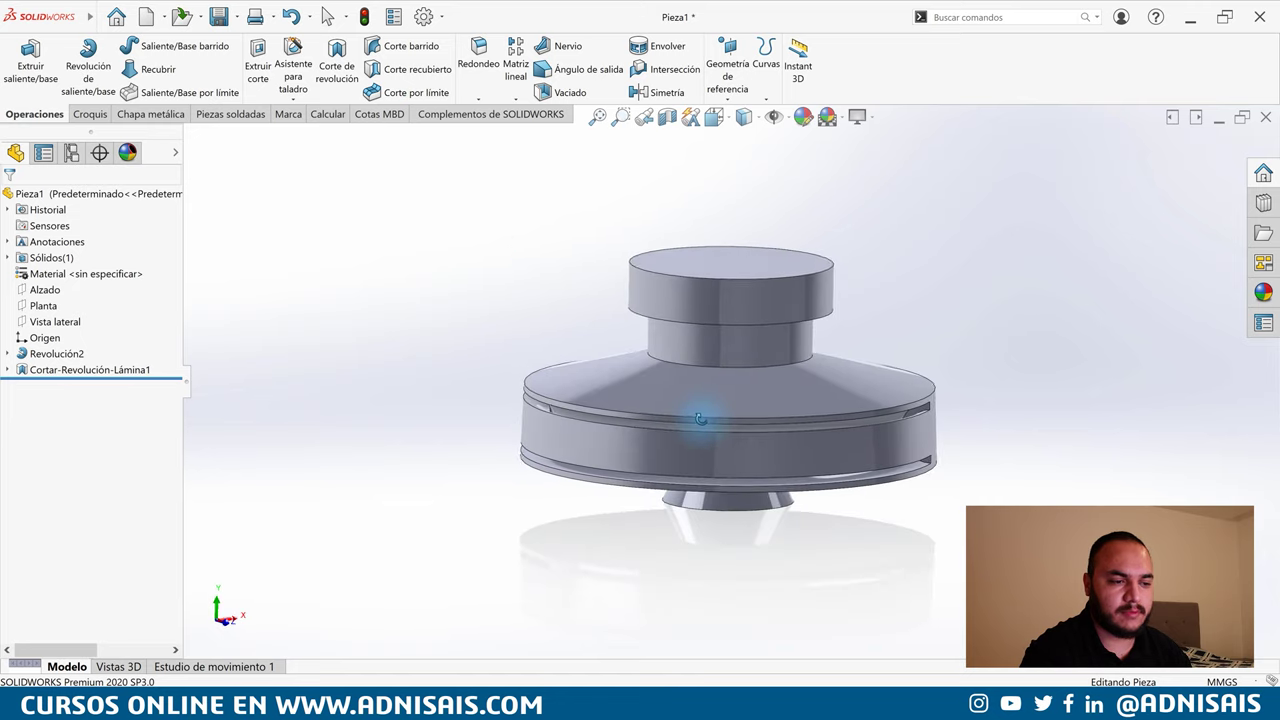
{"action": "scroll", "coordinate": [585, 408], "scroll_direction": "down", "scroll_amount": 5}
{"action": "scroll", "coordinate": [595, 408], "scroll_direction": "down", "scroll_amount": 3}
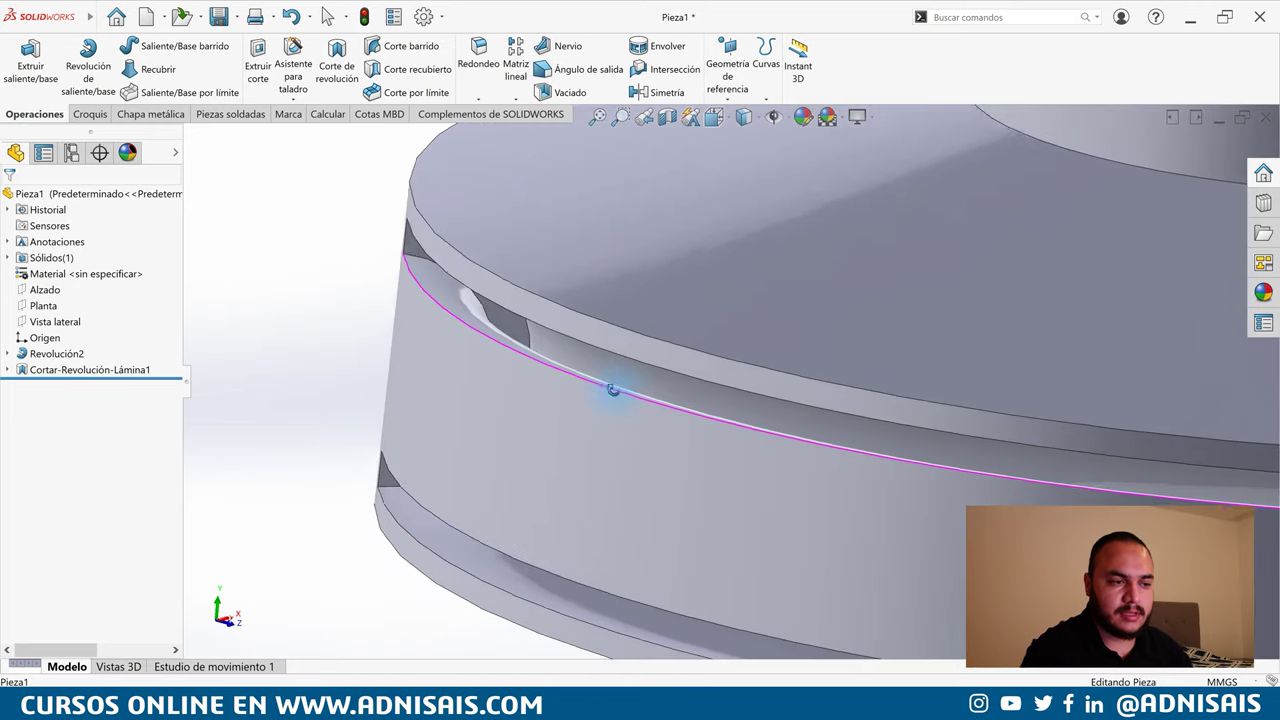
{"action": "scroll", "coordinate": [630, 400], "scroll_direction": "up", "scroll_amount": 2}
{"action": "scroll", "coordinate": [665, 412], "scroll_direction": "up", "scroll_amount": 2}
{"action": "scroll", "coordinate": [805, 417], "scroll_direction": "up", "scroll_amount": 3}
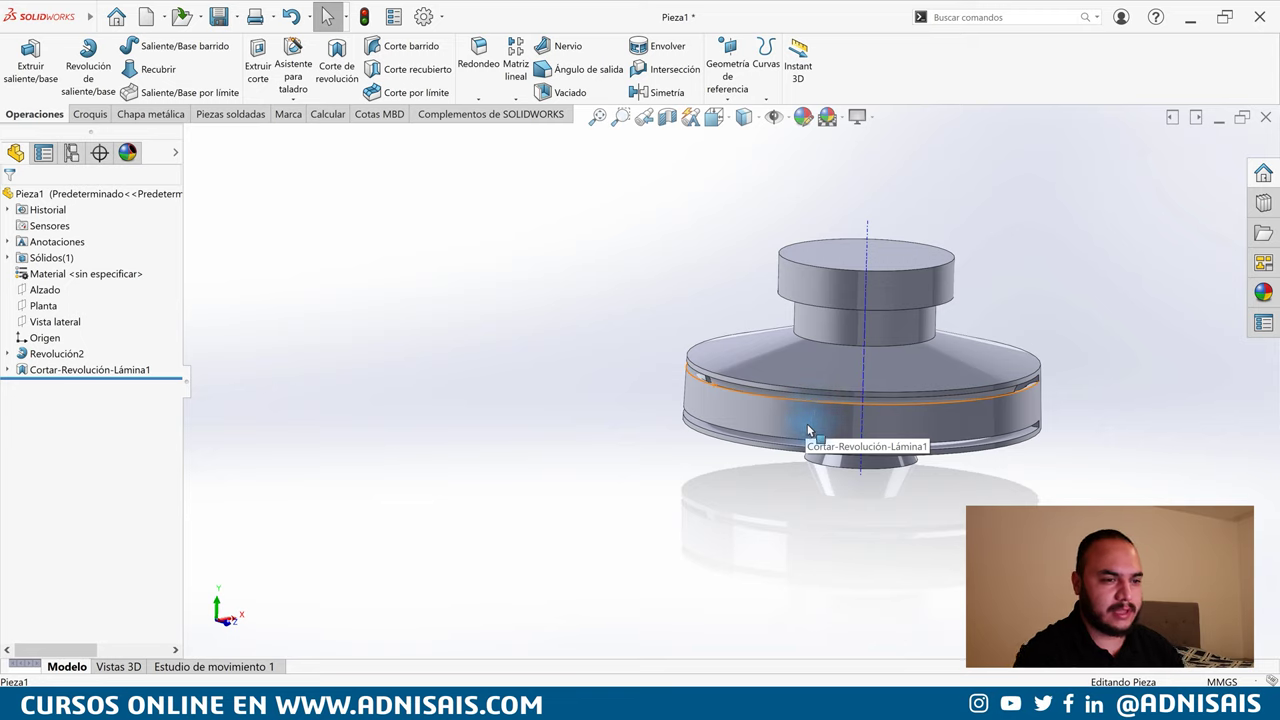
{"action": "left_click", "coordinate": [38, 370]}
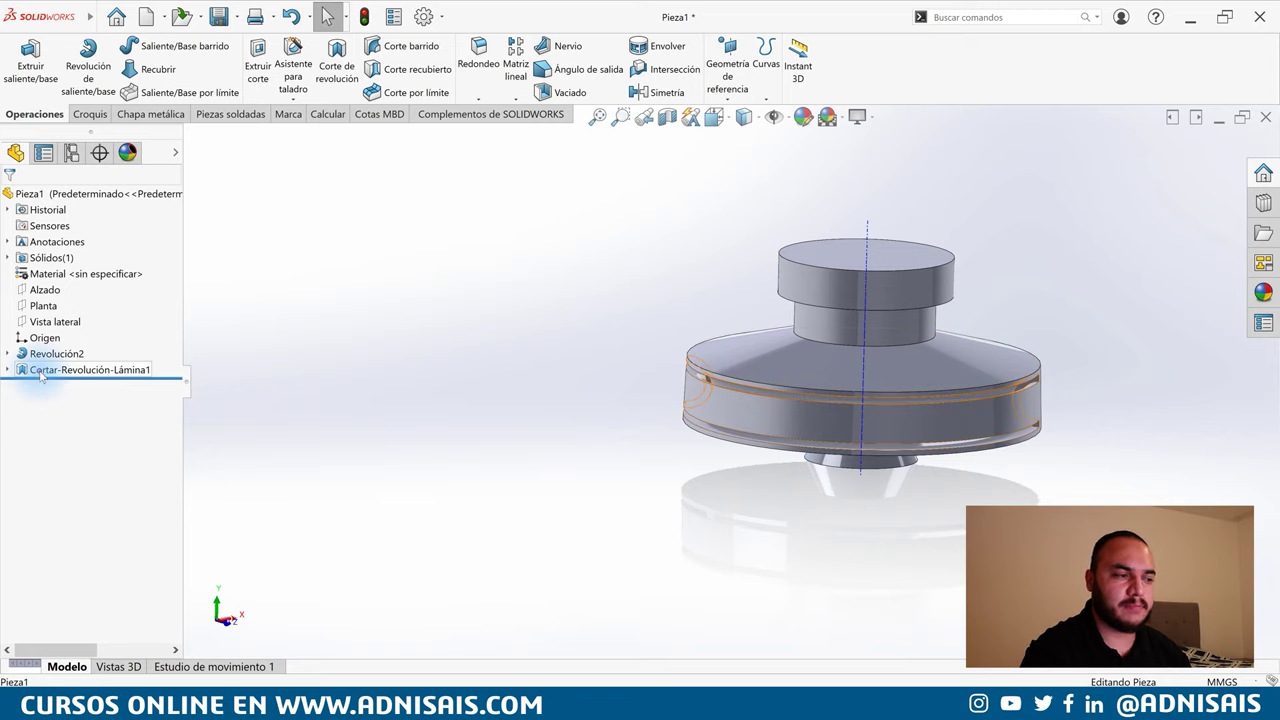
{"action": "left_click", "coordinate": [49, 342]}
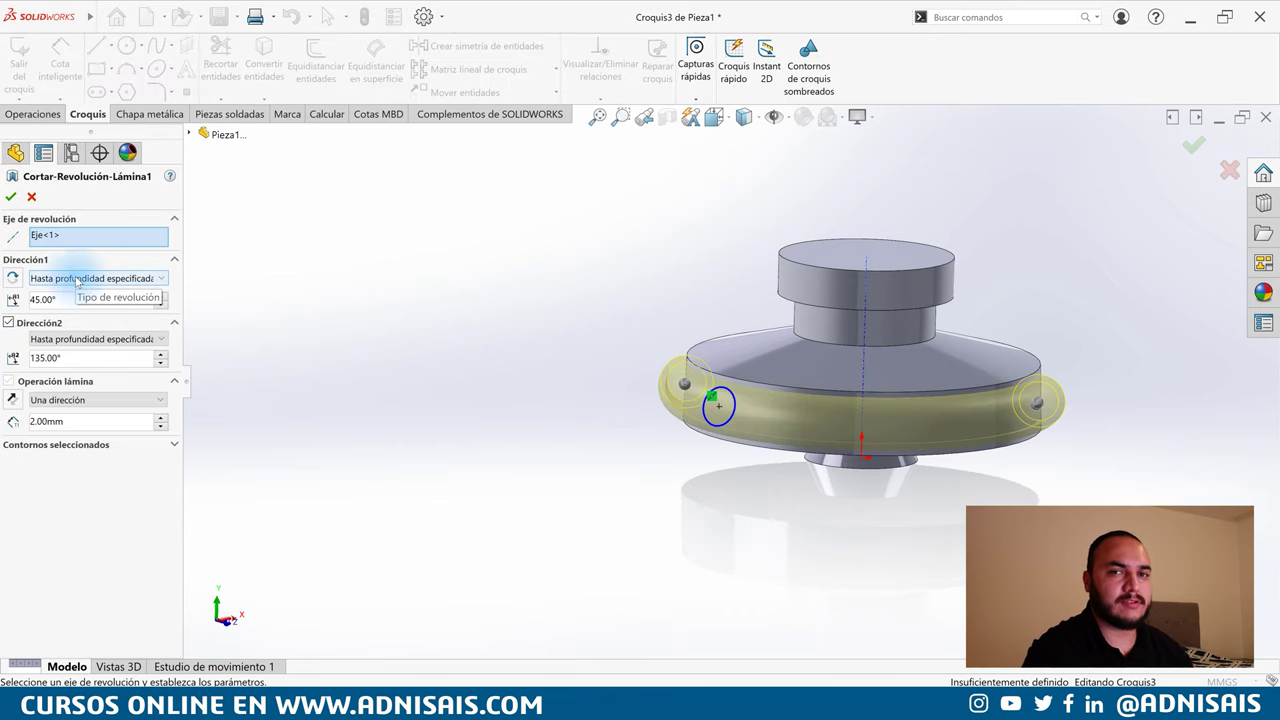
{"action": "left_click", "coordinate": [76, 280]}
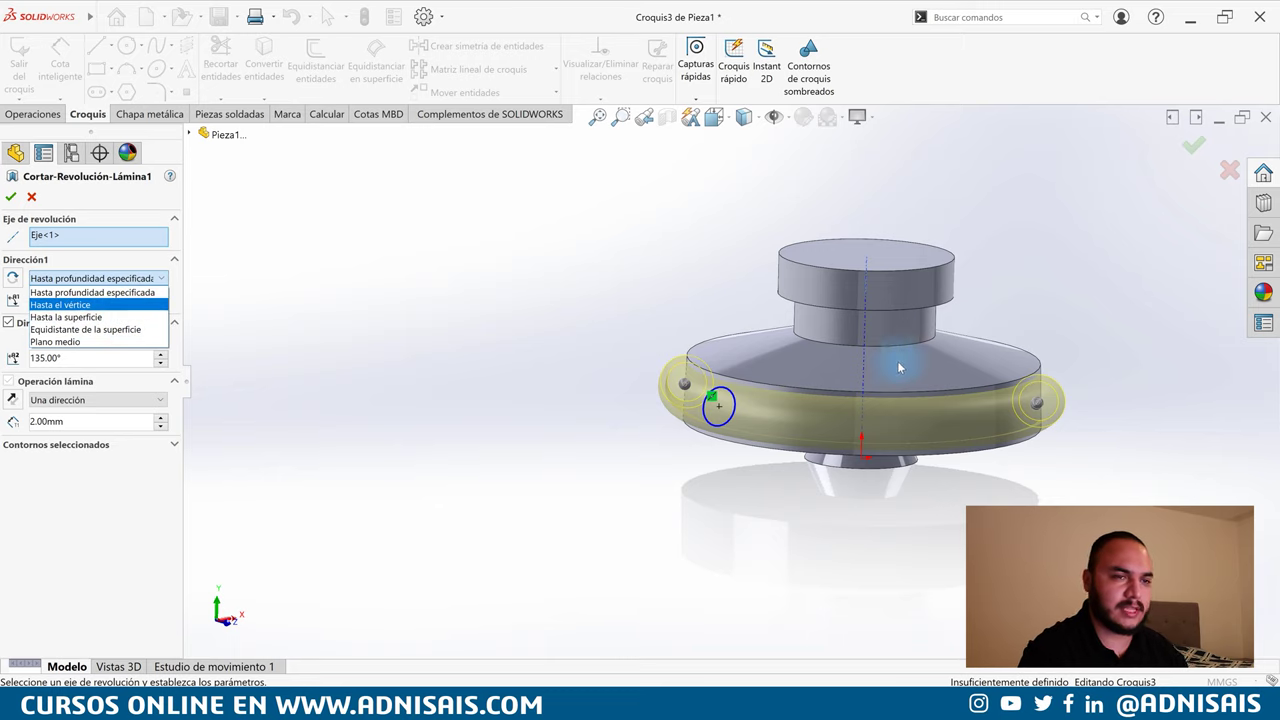
{"action": "left_click", "coordinate": [33, 199]}
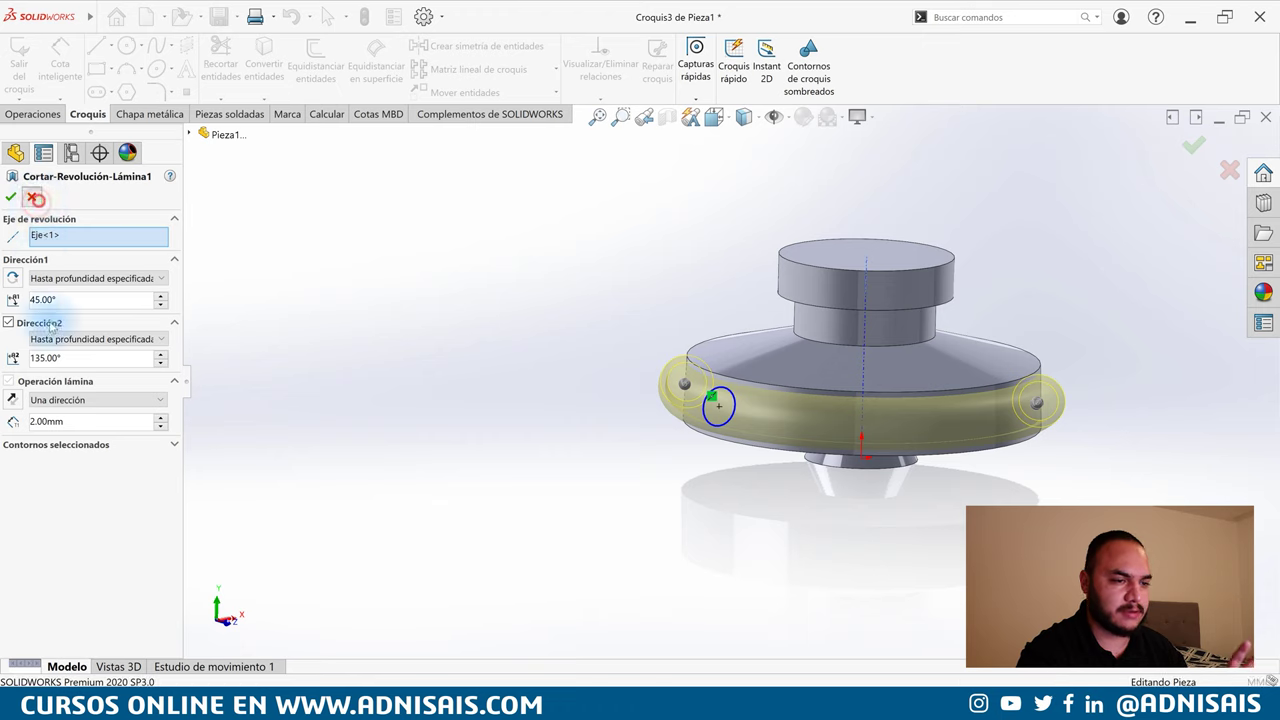
{"action": "left_click", "coordinate": [35, 201]}
Delete Revolución2 with its dependent cut, then delete the Croquis2 sketch
{"action": "left_click", "coordinate": [68, 355]}
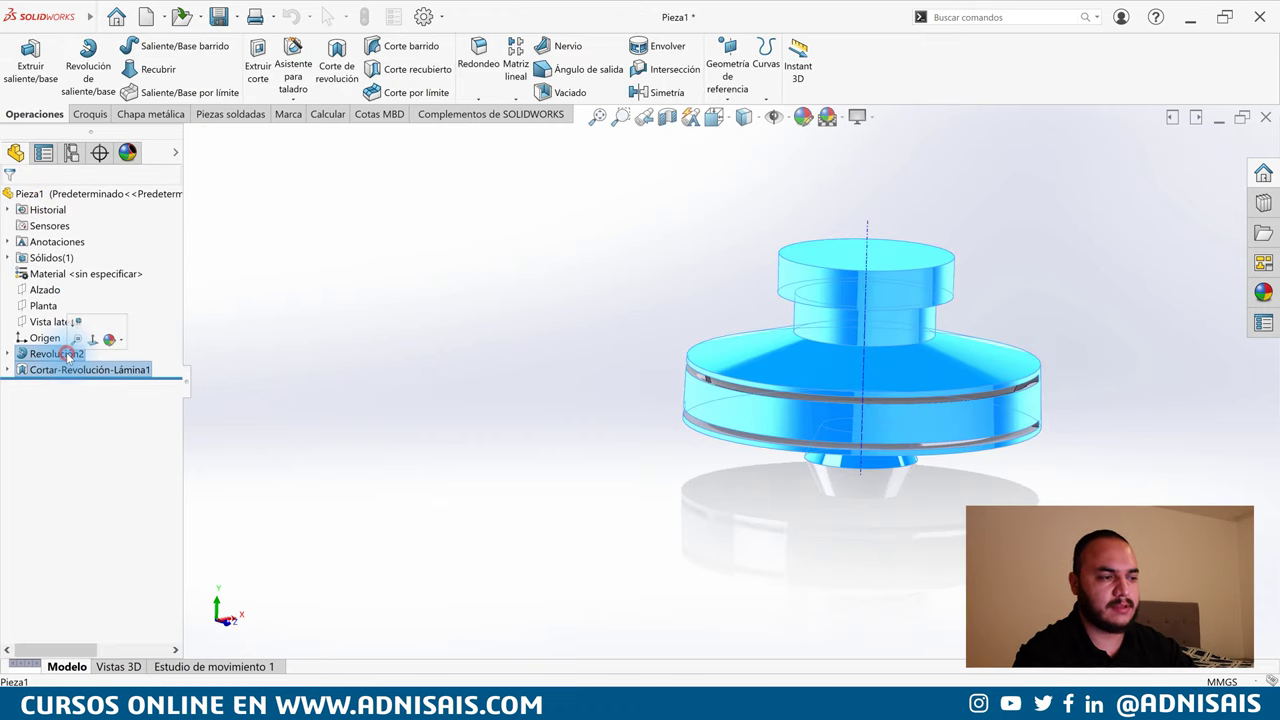
{"action": "key", "text": "Delete"}
{"action": "key", "text": "Return"}
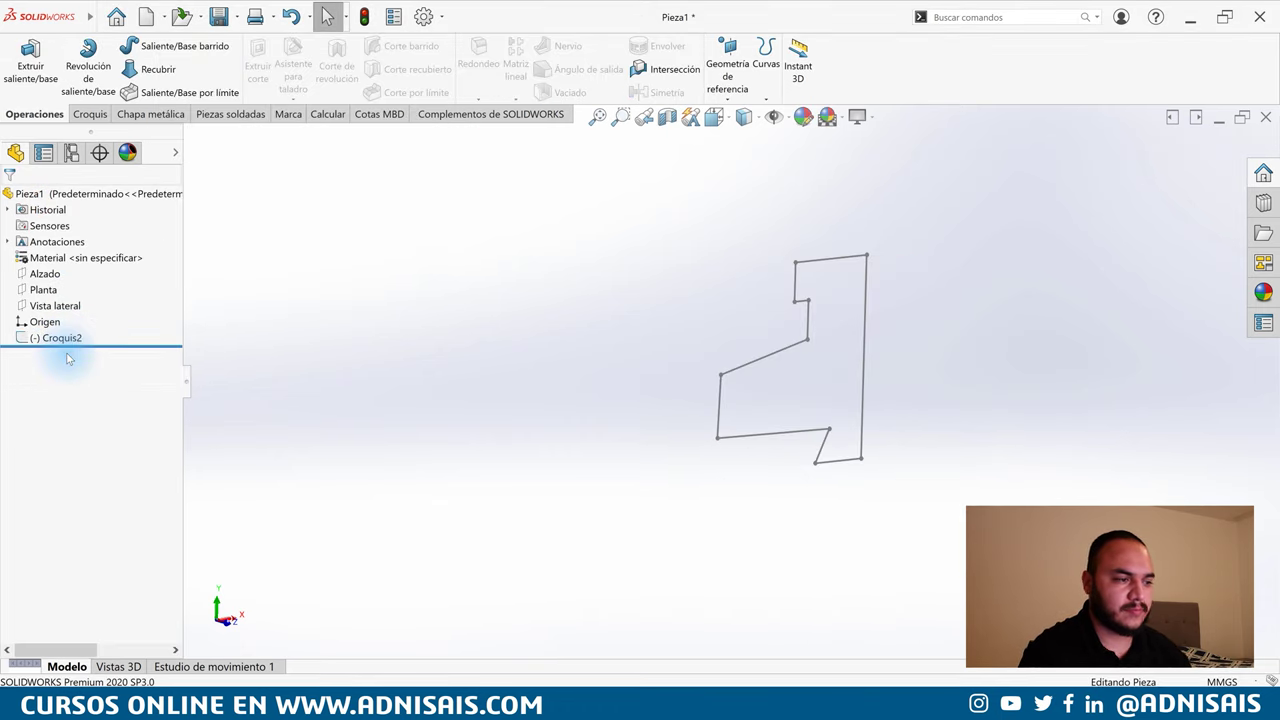
{"action": "left_click", "coordinate": [45, 340]}
{"action": "key", "text": "Delete"}
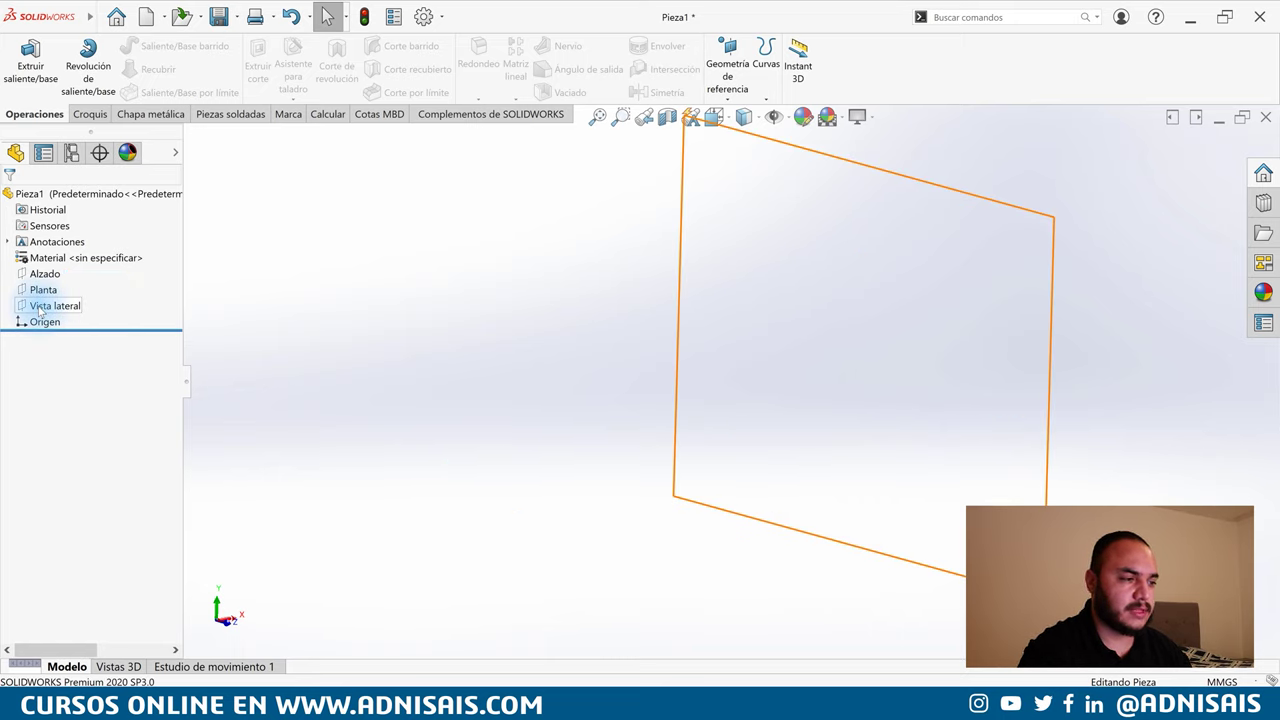
On Alzado, draw a centre-point arc from the origin and raise both ends into an arch
{"action": "left_click", "coordinate": [46, 274]}
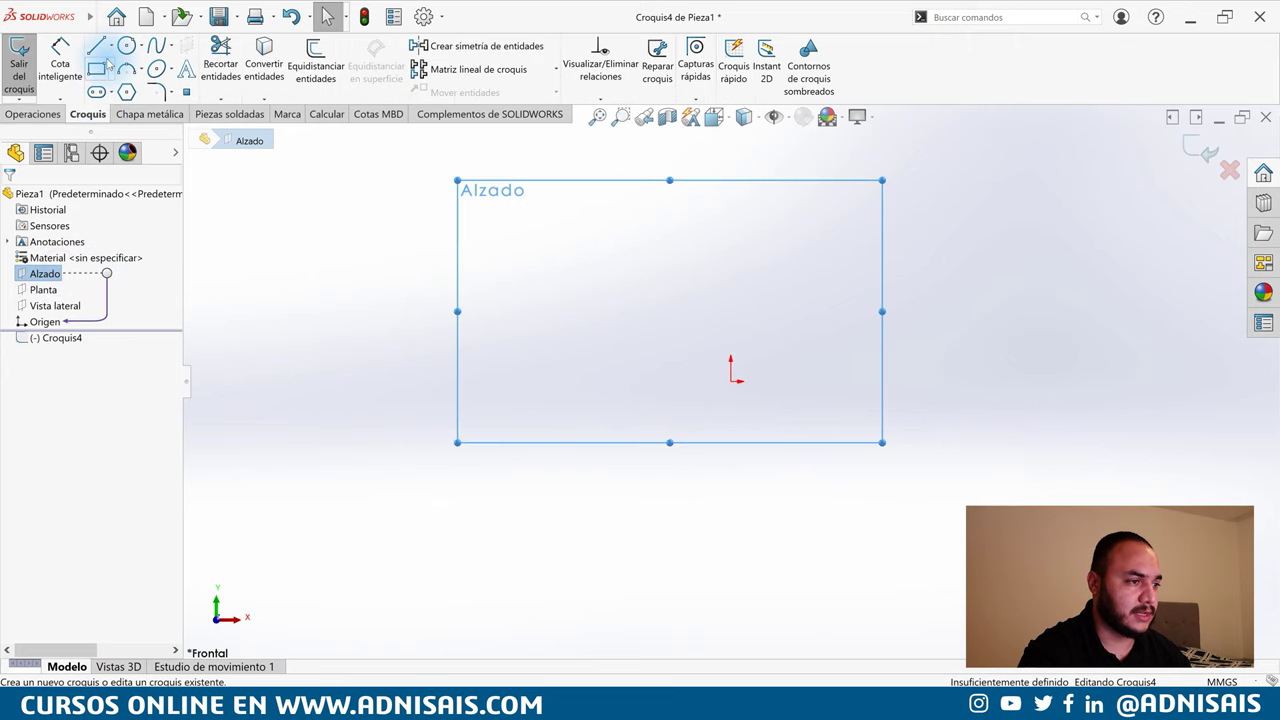
{"action": "left_click", "coordinate": [124, 70]}
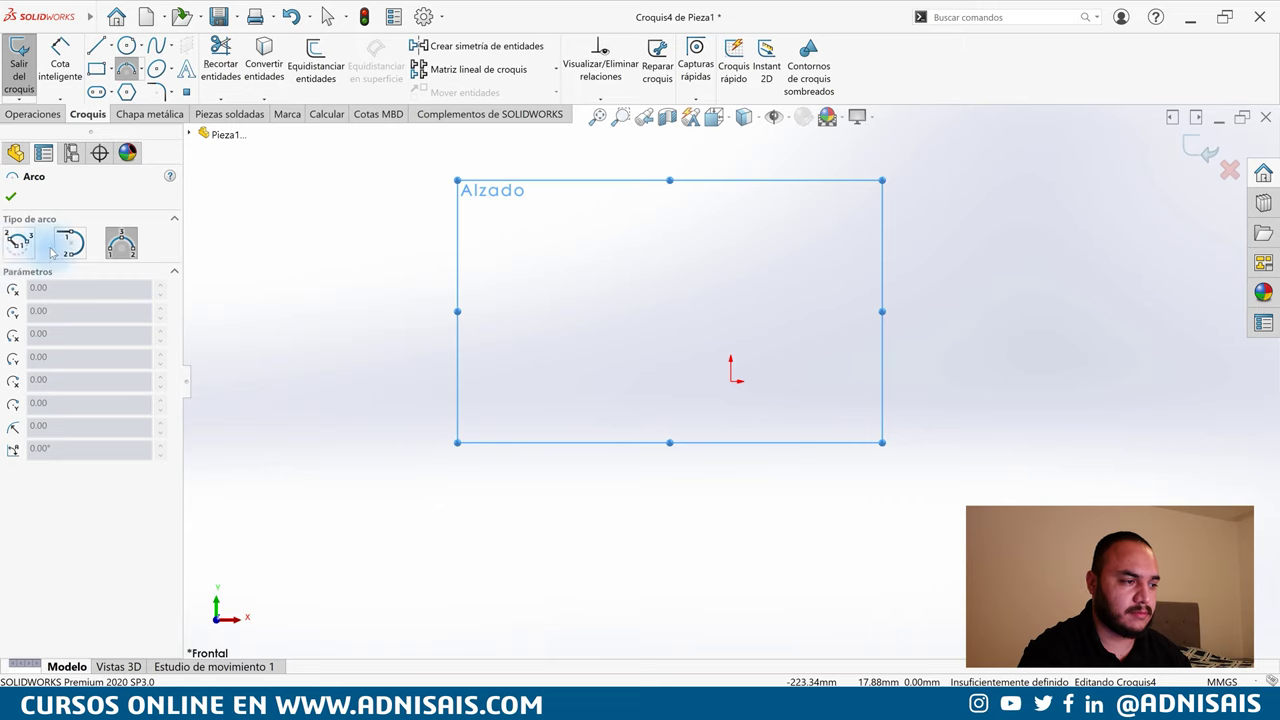
{"action": "left_click", "coordinate": [19, 243]}
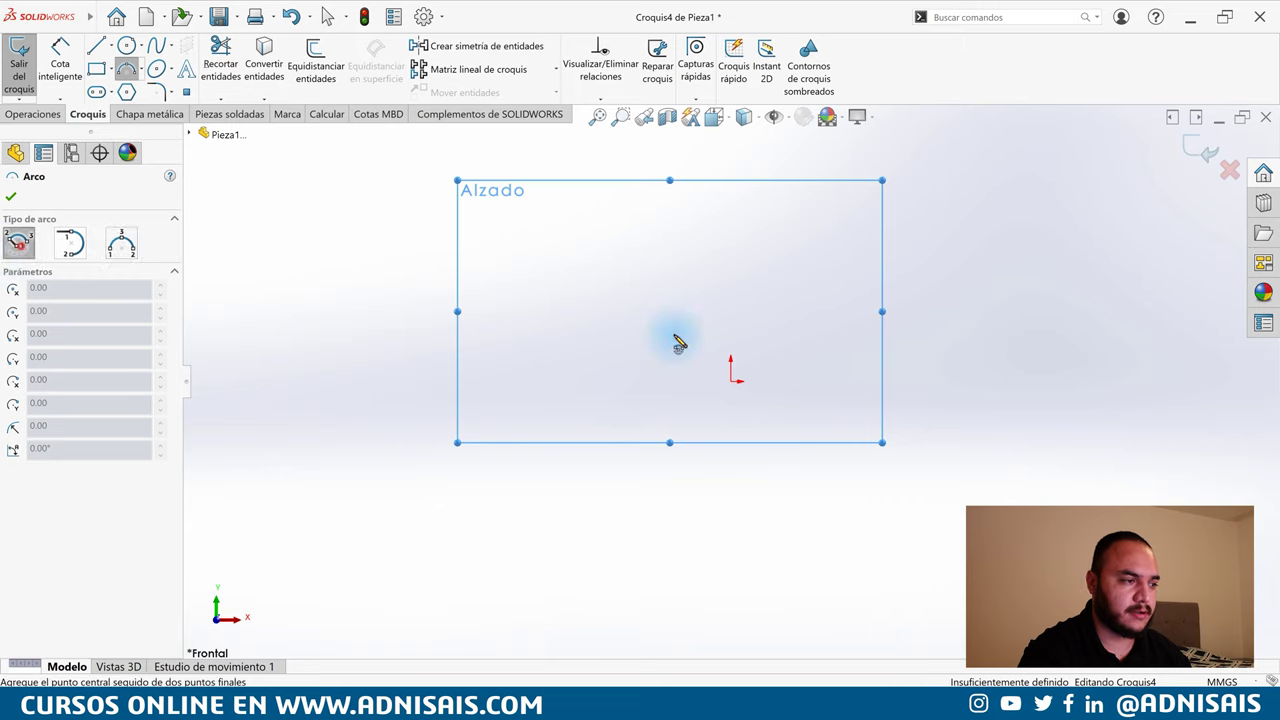
{"action": "left_click", "coordinate": [733, 381]}
{"action": "left_click", "coordinate": [548, 380]}
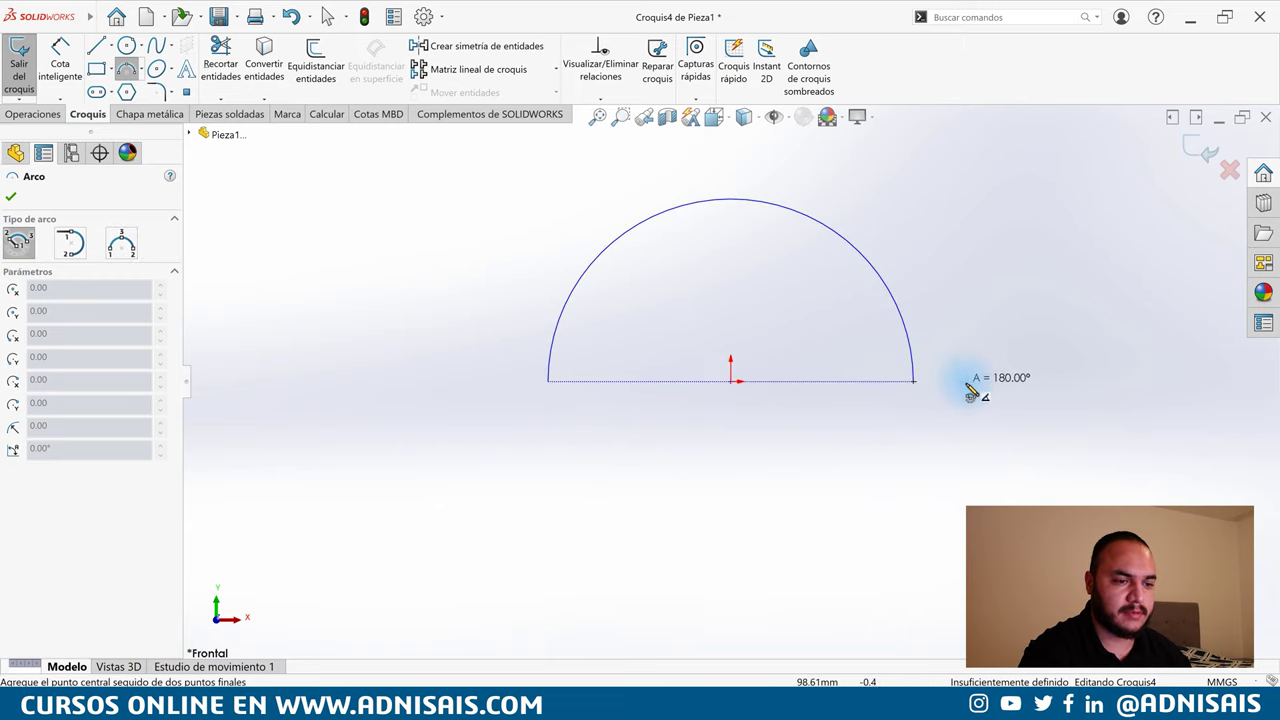
{"action": "left_click", "coordinate": [970, 388]}
{"action": "key", "text": "Escape"}
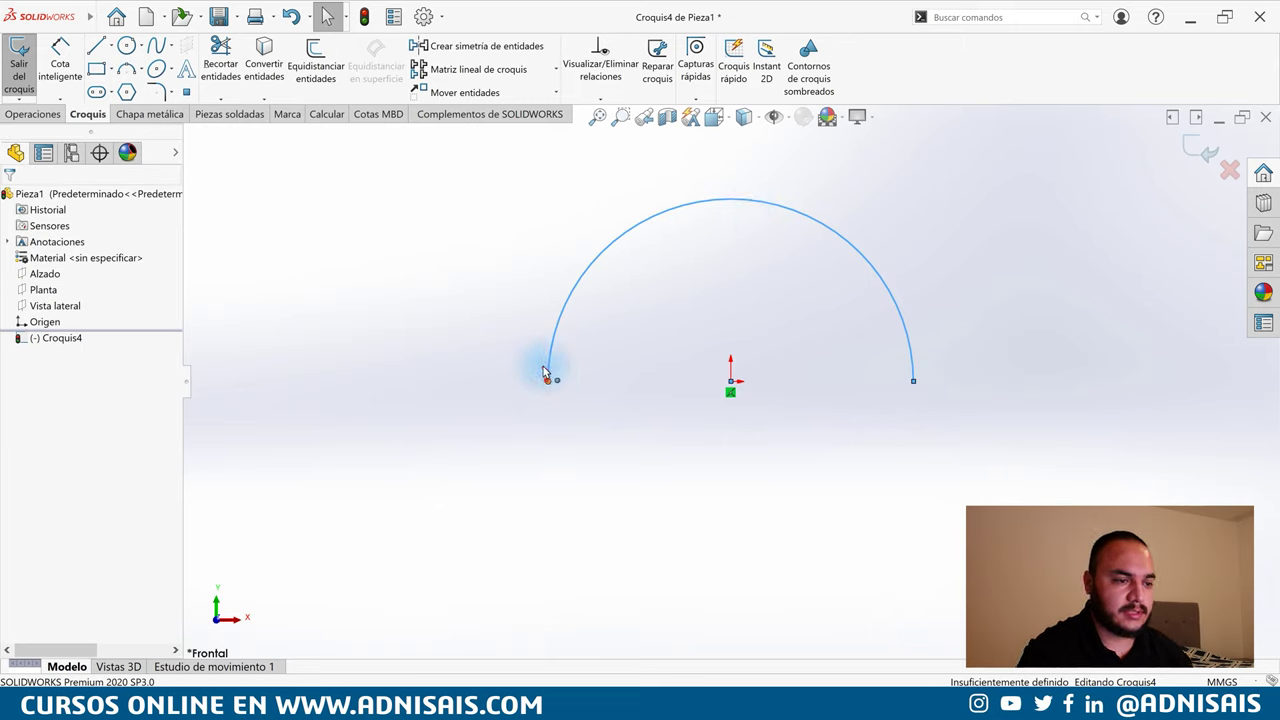
{"action": "left_click_drag", "start_coordinate": [546, 374], "coordinate": [520, 221]}
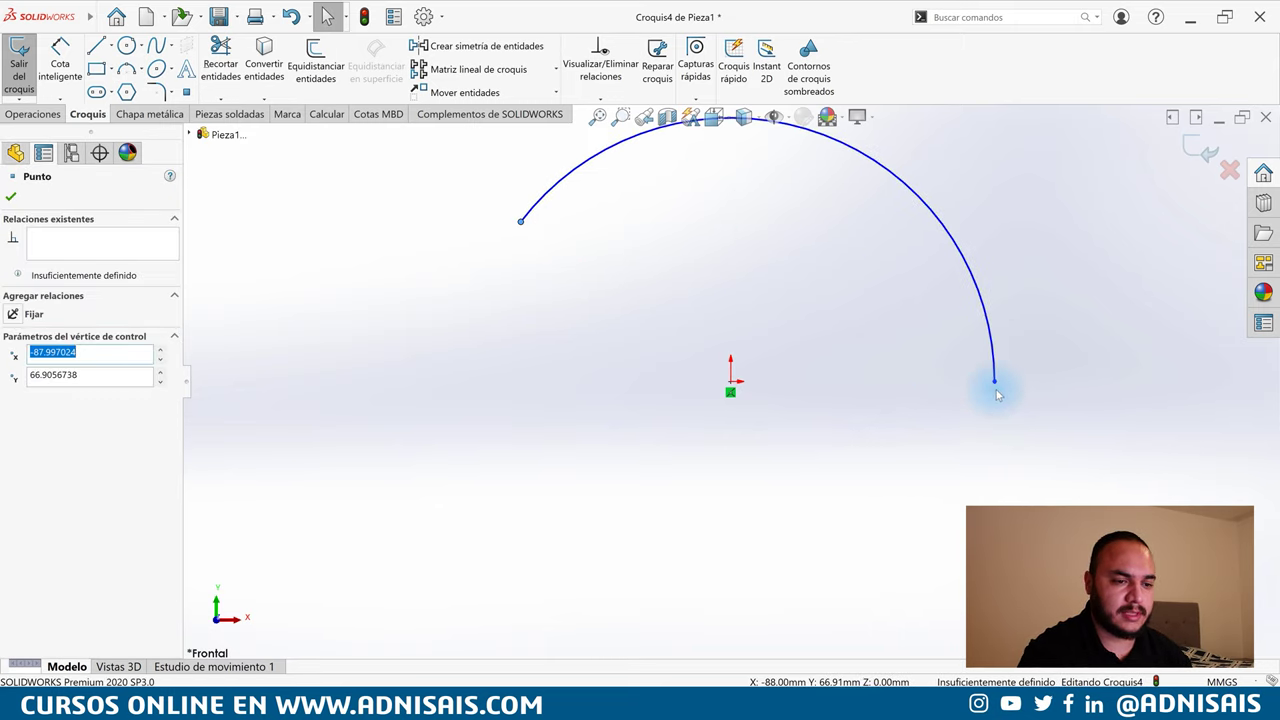
{"action": "left_click_drag", "start_coordinate": [995, 382], "coordinate": [957, 236]}
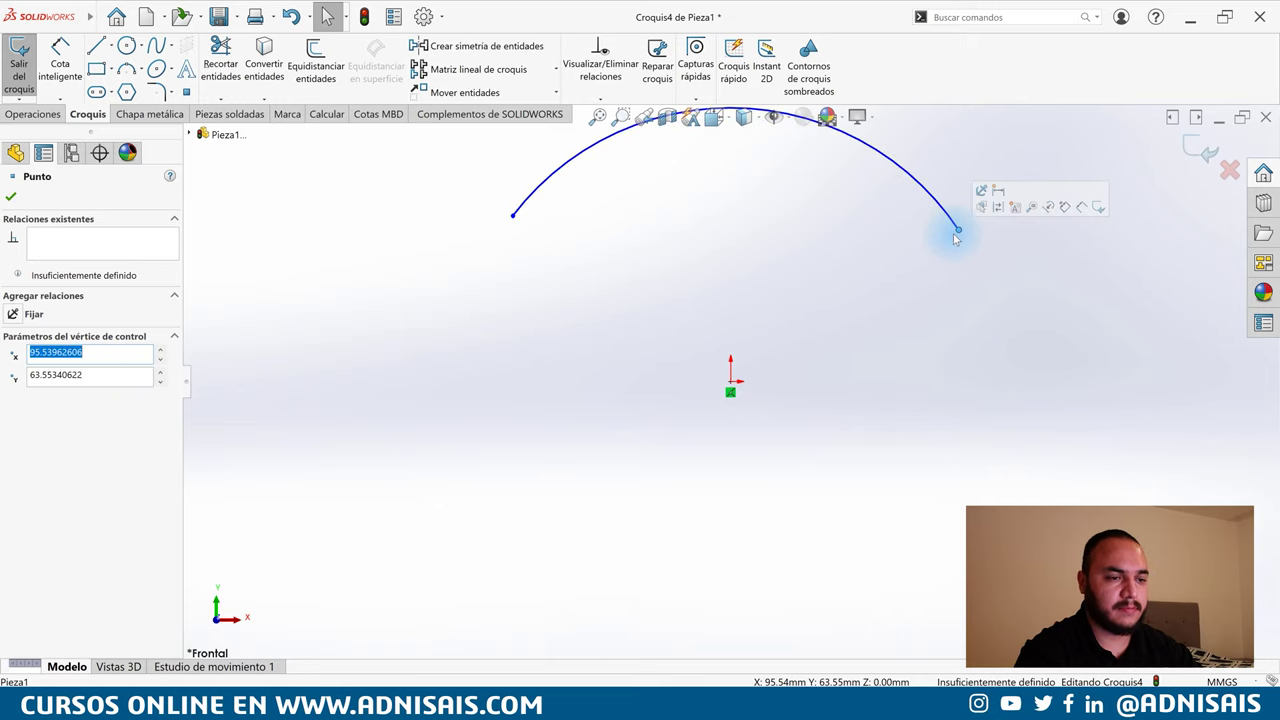
Draw a line from the origin to the right, made construction geometry and horizontal
{"action": "key", "text": "z"}
{"action": "left_click", "coordinate": [33, 114]}
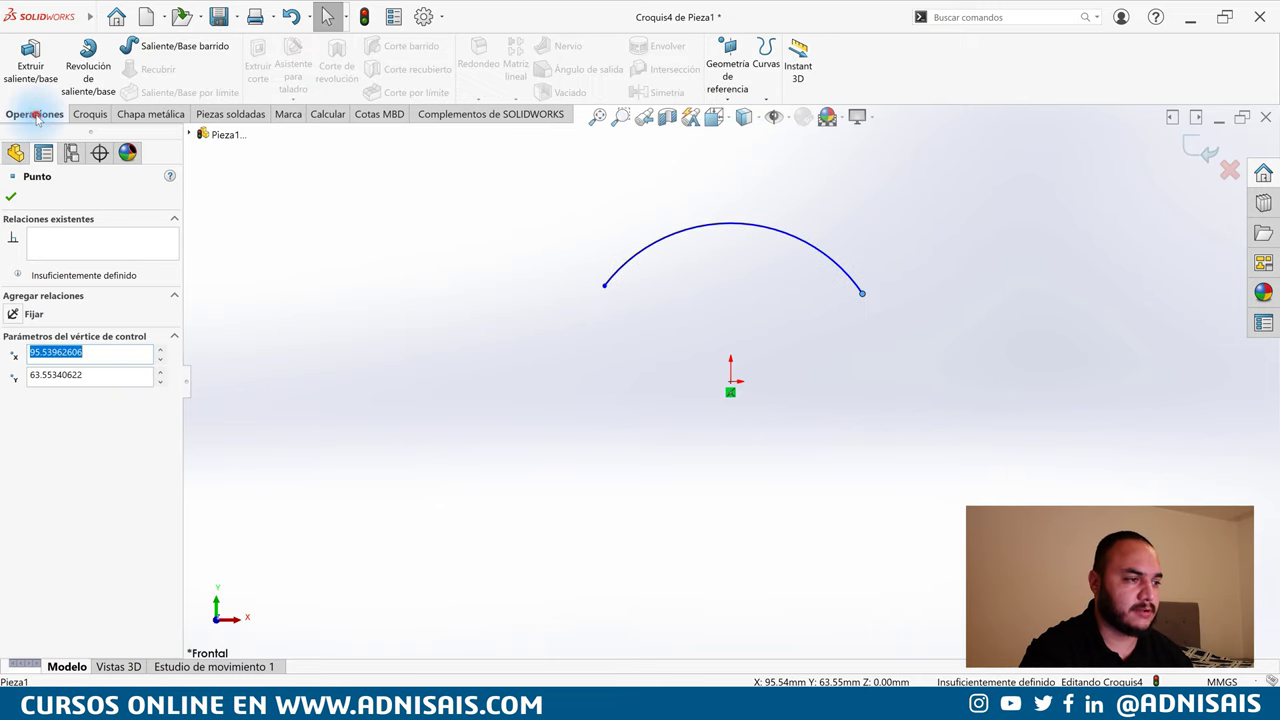
{"action": "left_click", "coordinate": [536, 305]}
{"action": "key", "text": "l"}
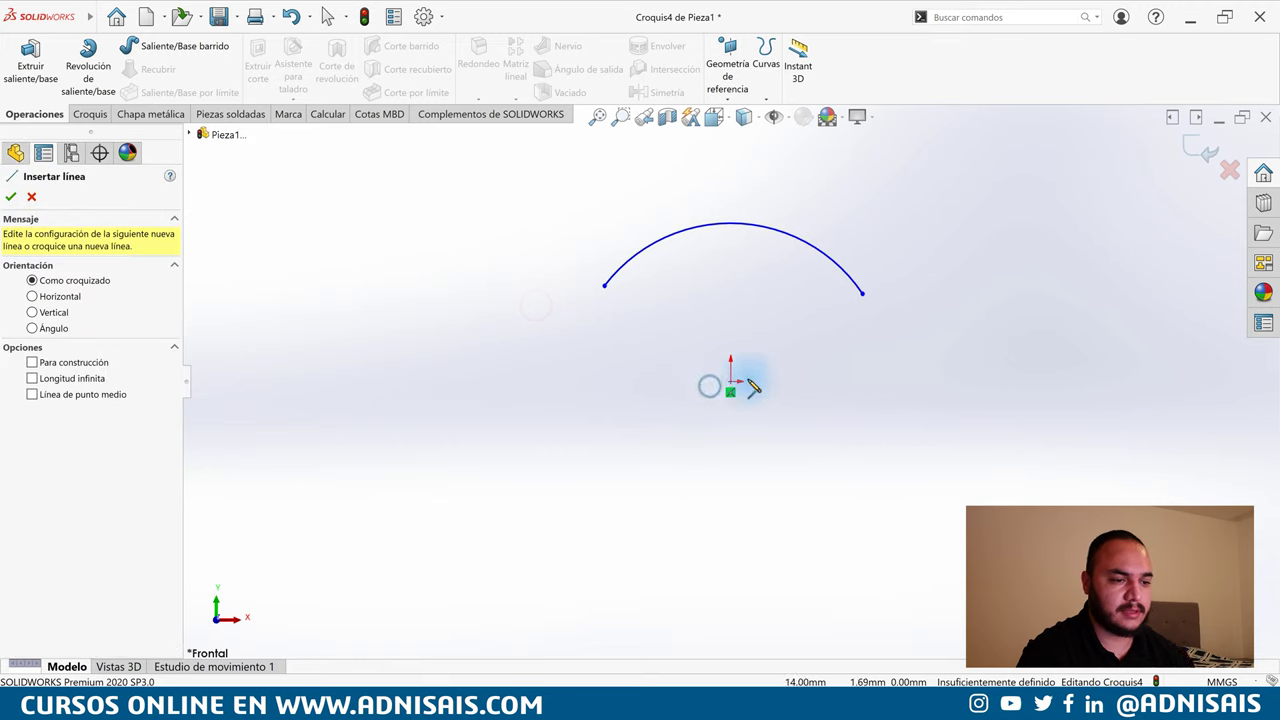
{"action": "left_click_drag", "start_coordinate": [731, 381], "coordinate": [900, 376]}
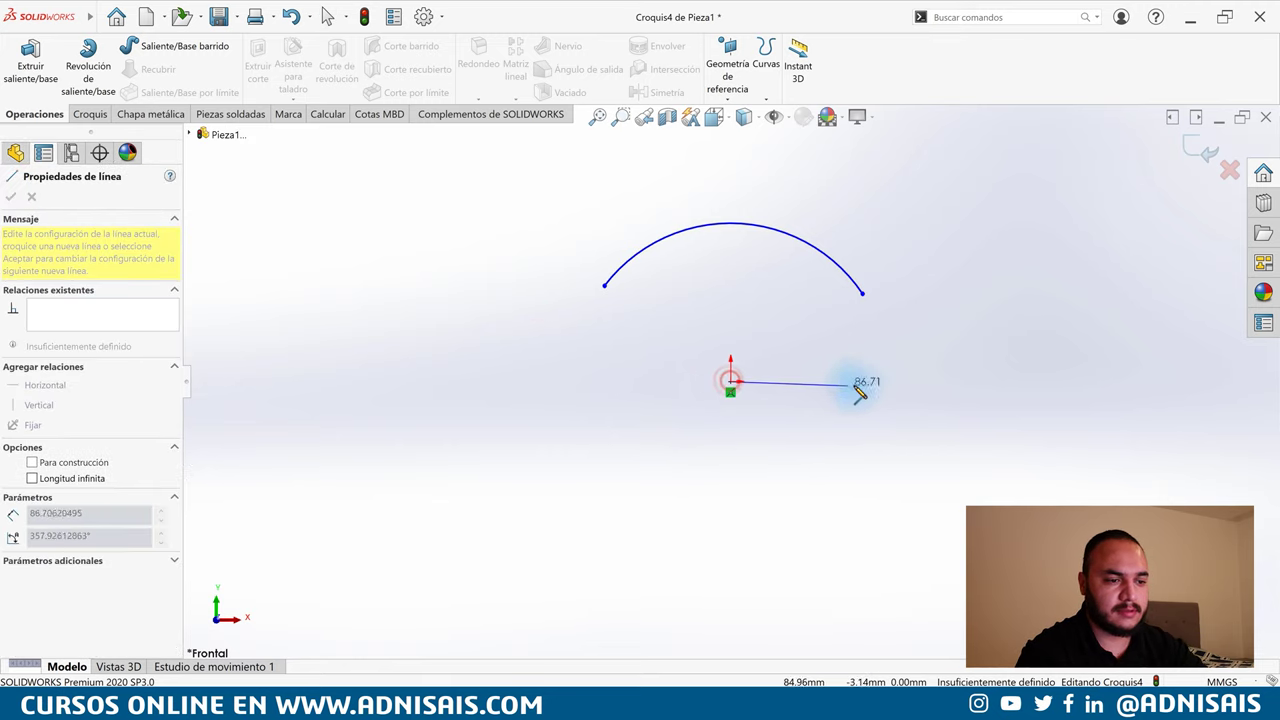
{"action": "key", "text": "Escape"}
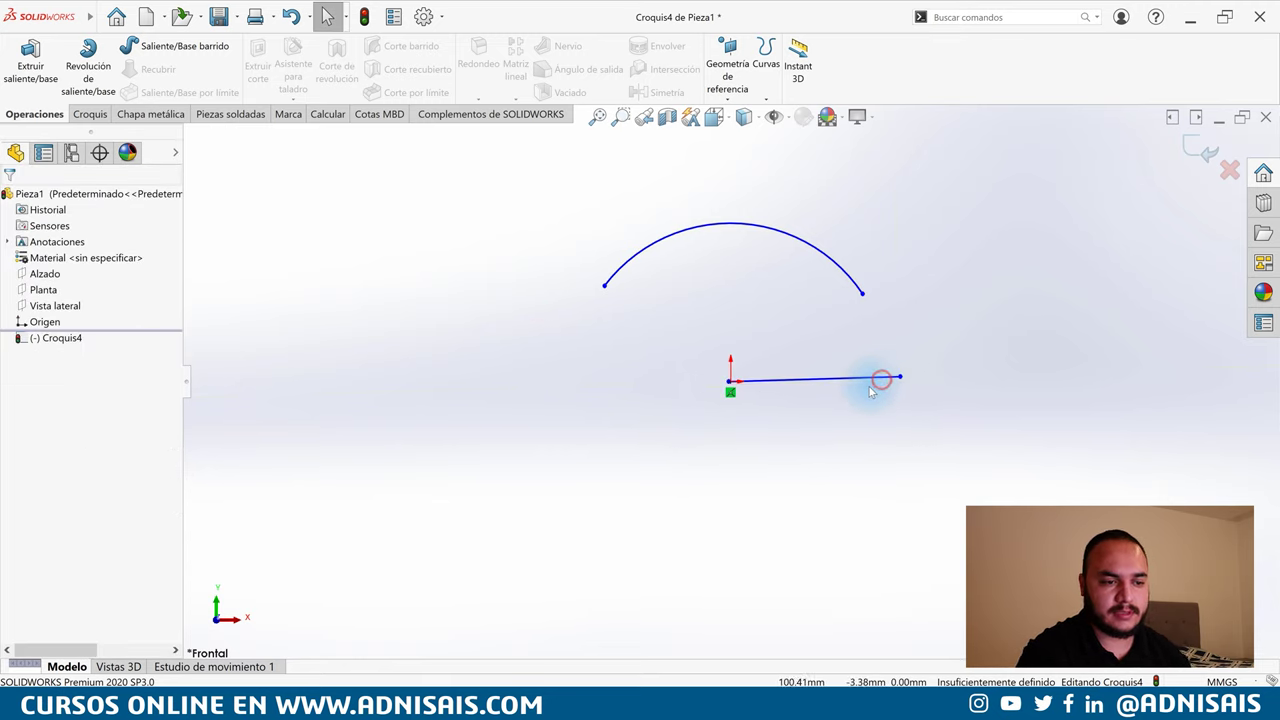
{"action": "left_click", "coordinate": [818, 381]}
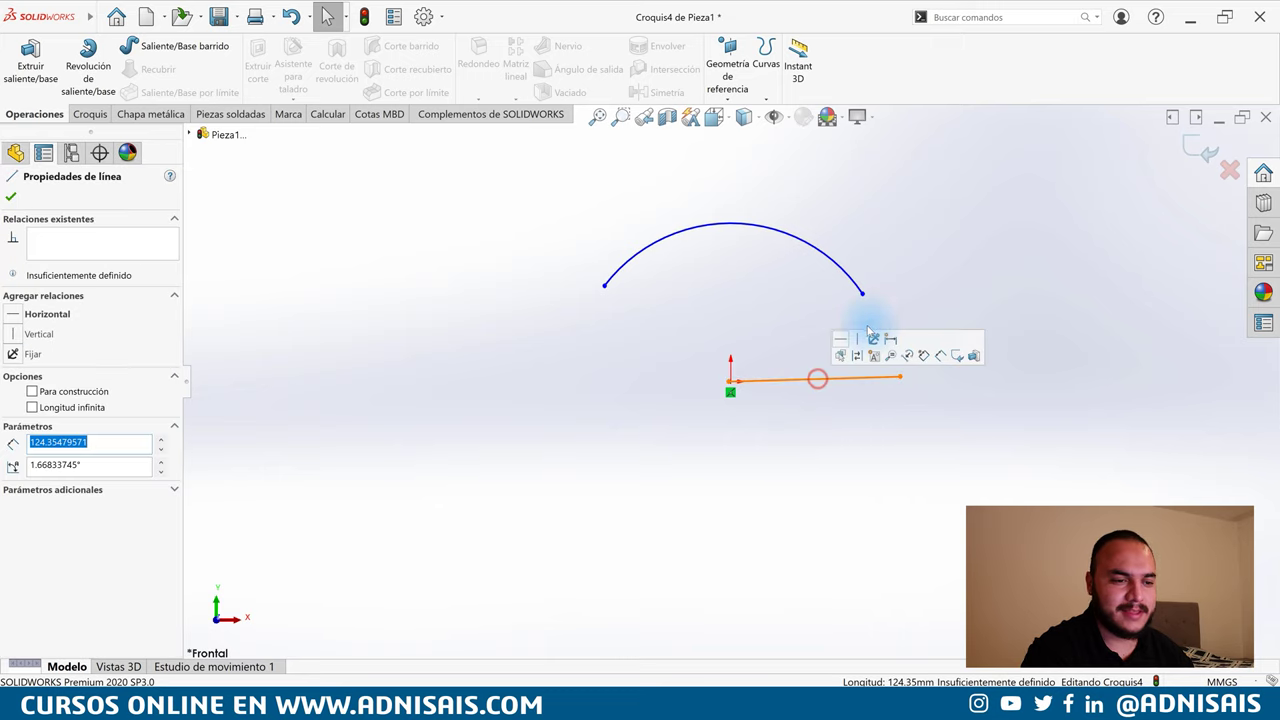
{"action": "left_click", "coordinate": [851, 349]}
{"action": "left_click", "coordinate": [856, 354]}
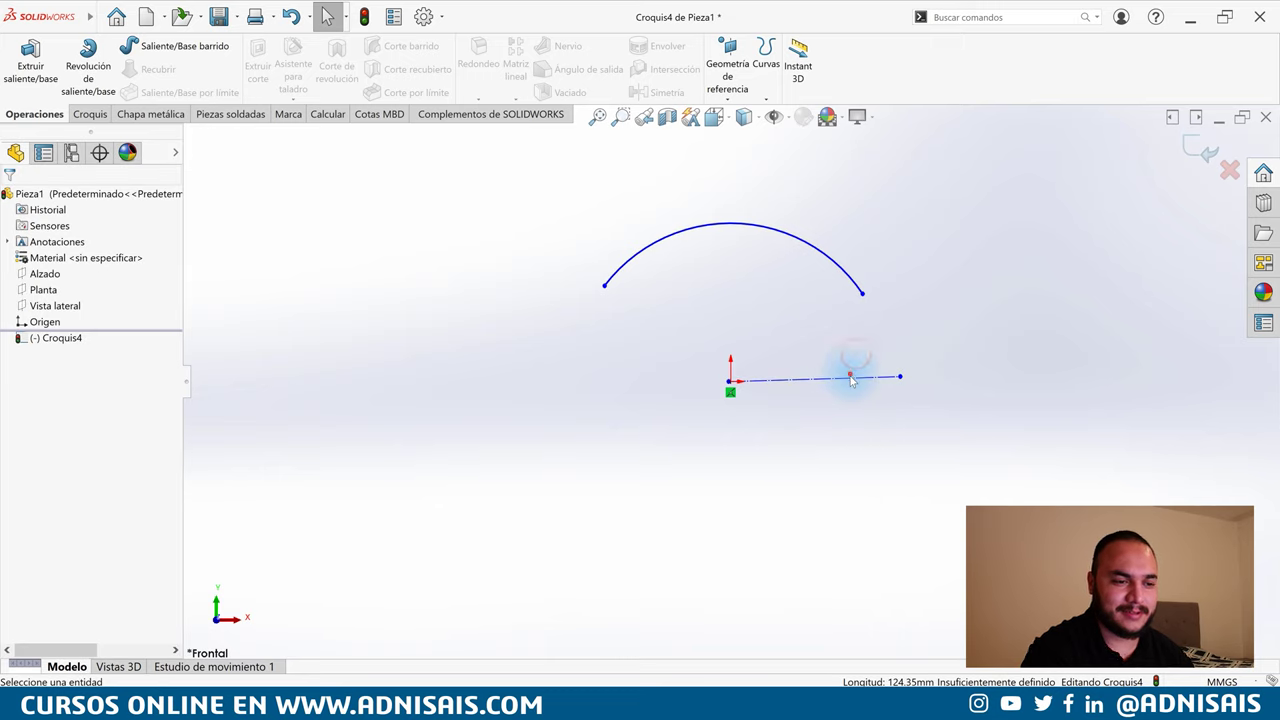
{"action": "left_click", "coordinate": [851, 376]}
{"action": "left_click", "coordinate": [869, 339]}
{"action": "left_click", "coordinate": [809, 327]}
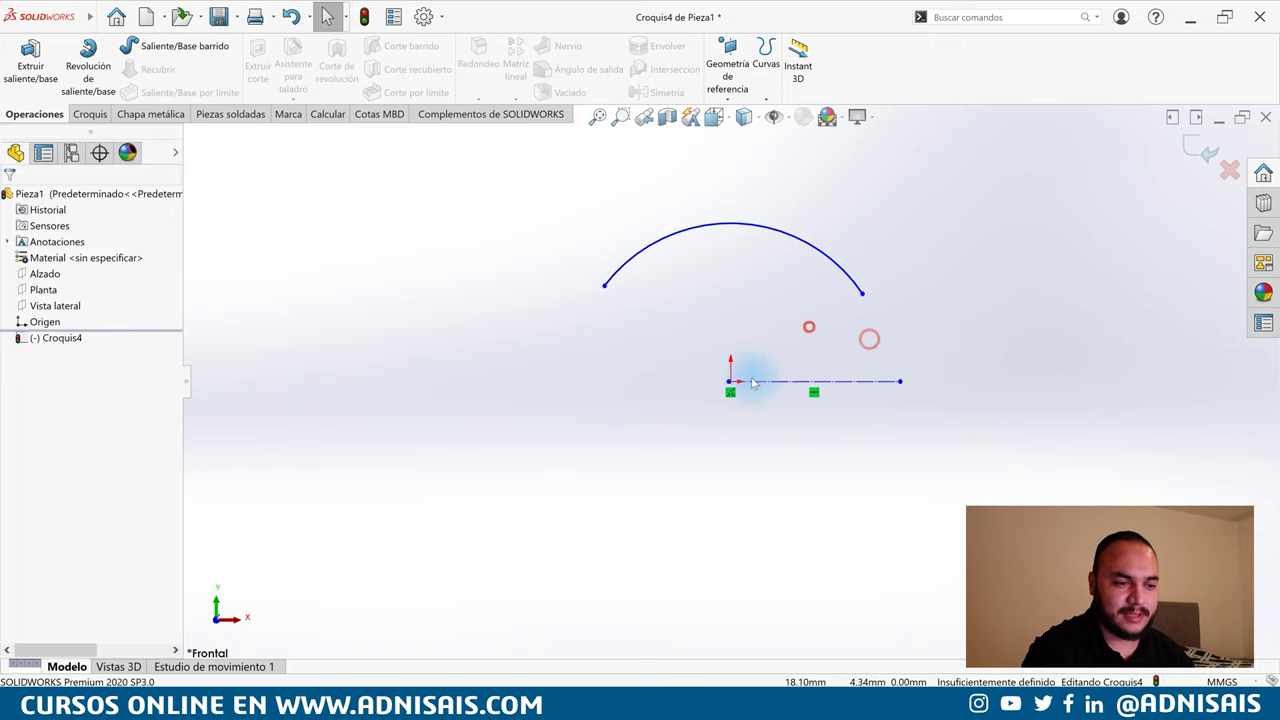
{"action": "left_click", "coordinate": [730, 384]}
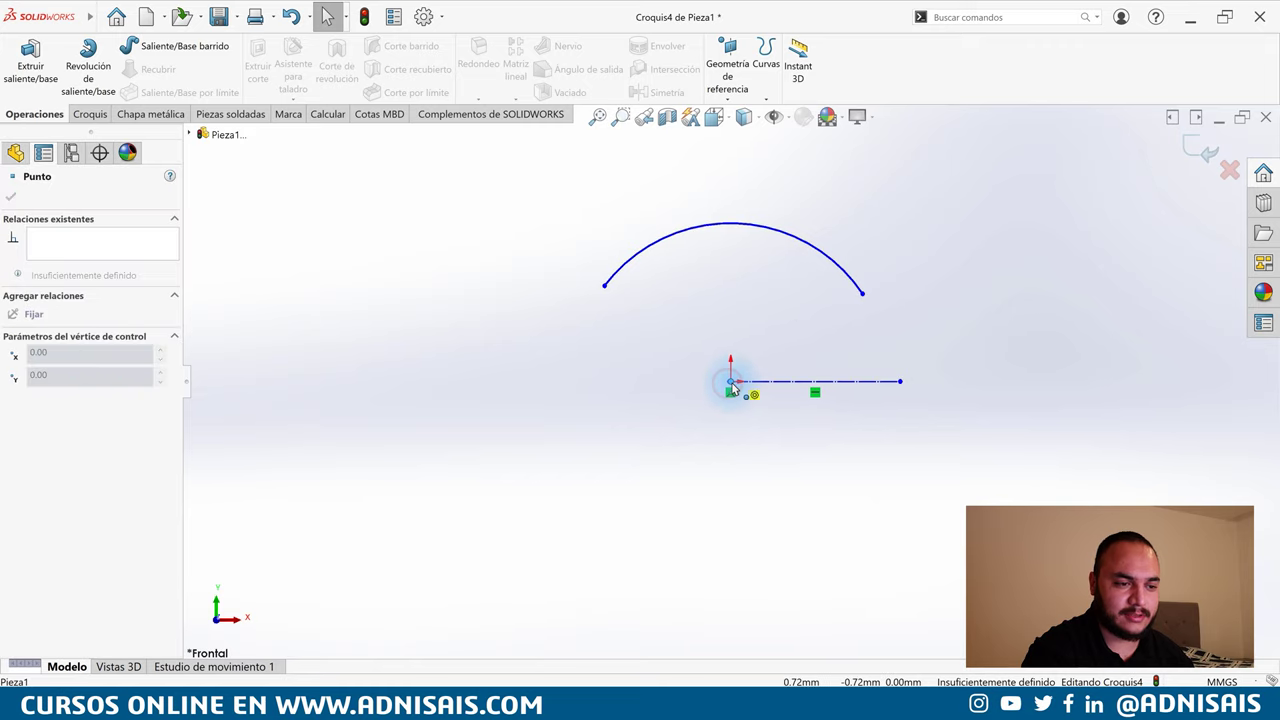
{"action": "left_click", "coordinate": [684, 367]}
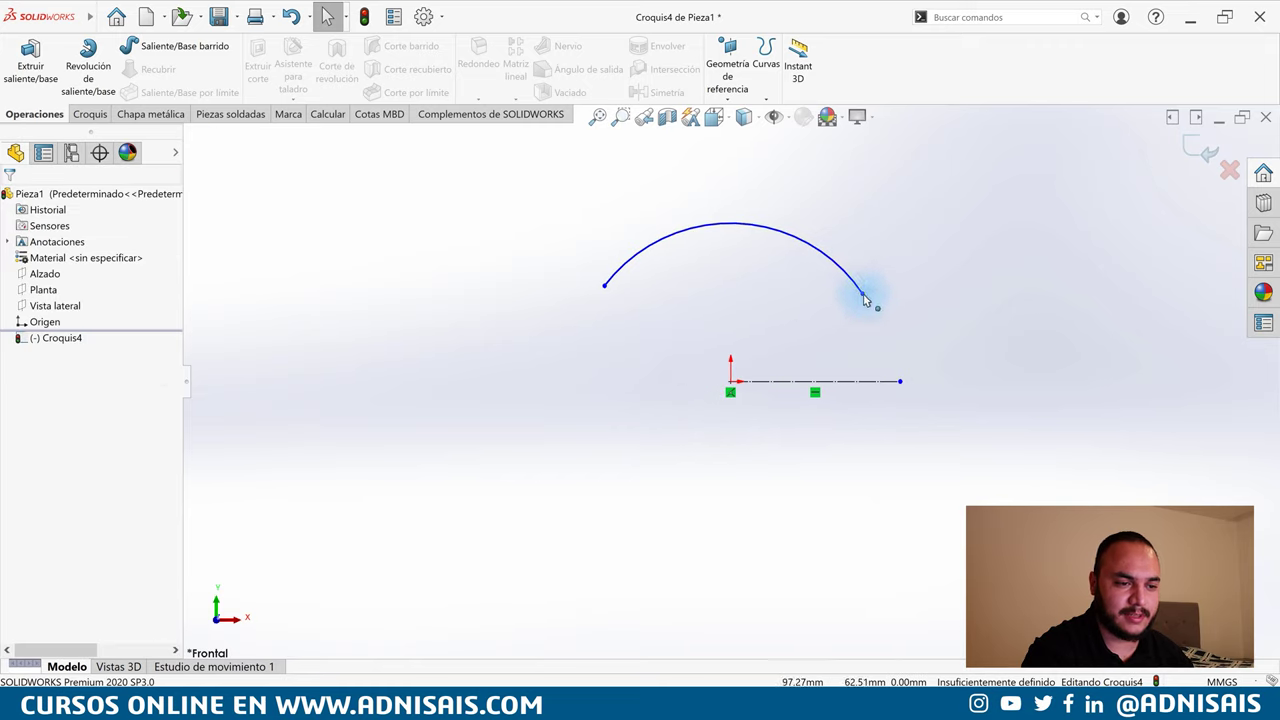
Lower both arc endpoints slightly and start revolving the open sketch
{"action": "left_click_drag", "start_coordinate": [870, 330], "coordinate": [876, 347]}
{"action": "left_click", "coordinate": [612, 291]}
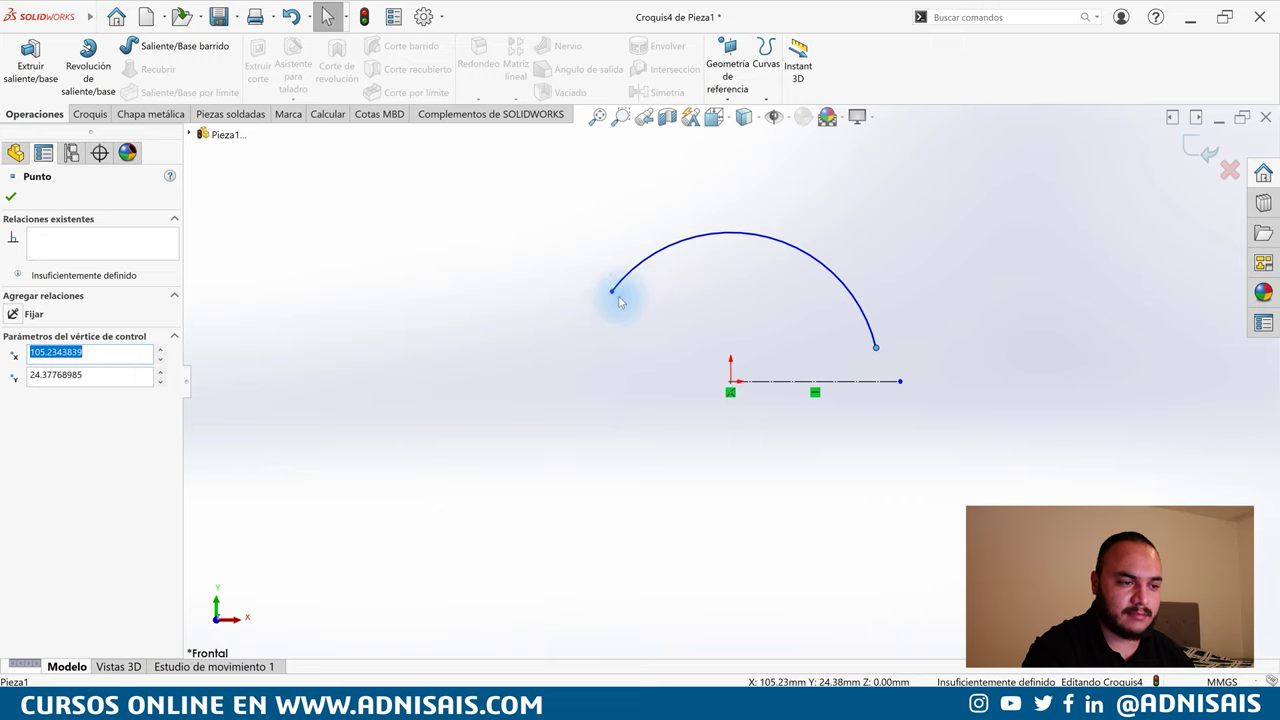
{"action": "left_click_drag", "start_coordinate": [613, 294], "coordinate": [600, 321]}
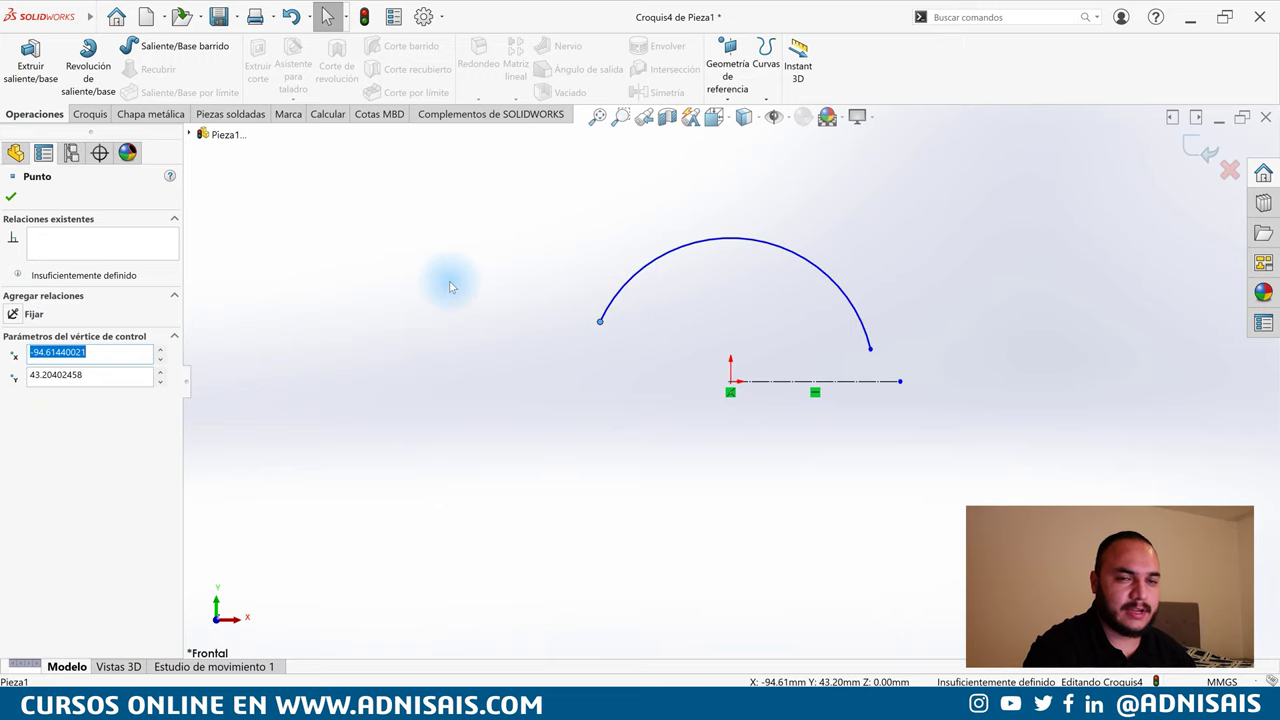
{"action": "left_click", "coordinate": [88, 80]}
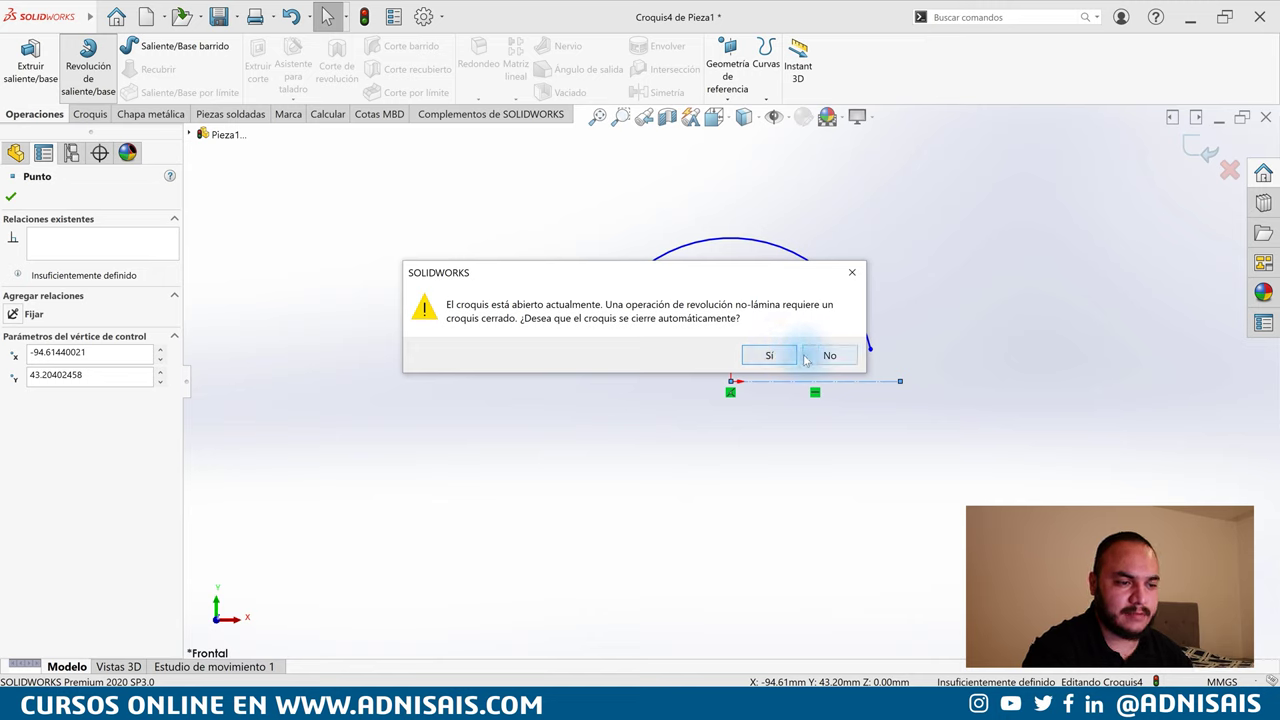
Revolve the open arc into a 2 mm thin shell spanning 90° about the mid-plane
{"action": "left_click", "coordinate": [828, 356]}
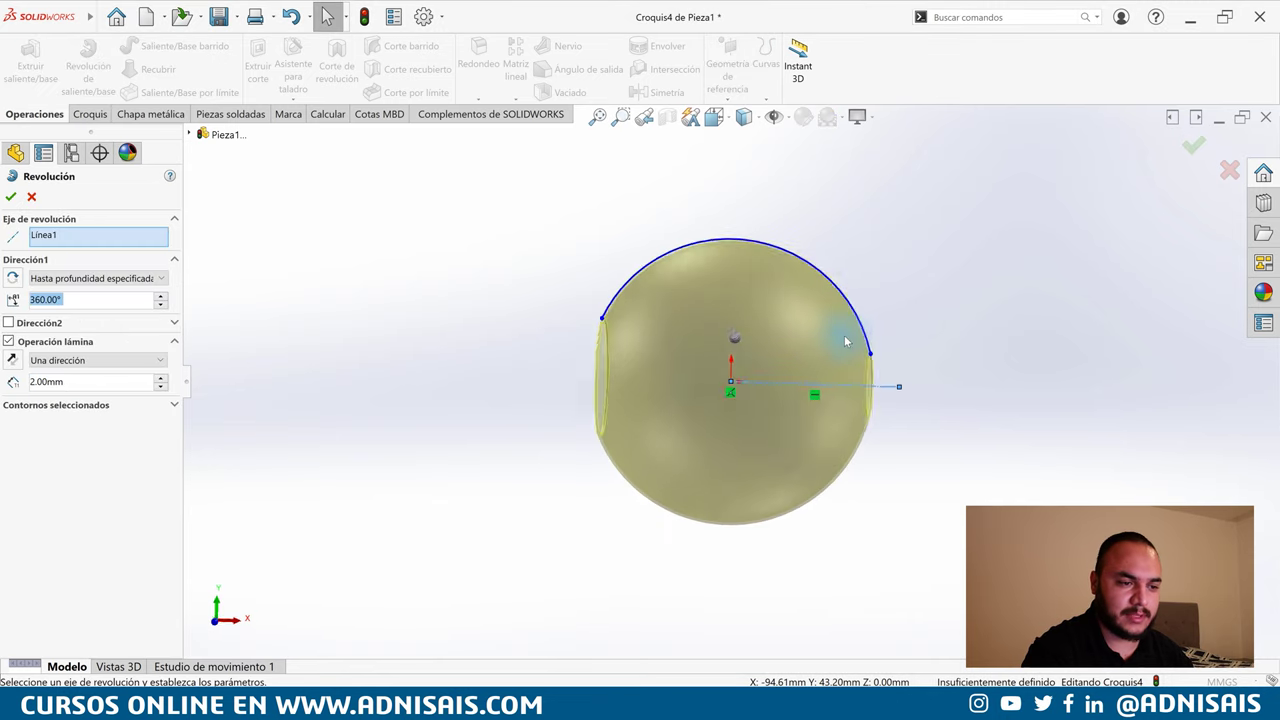
{"action": "middle_click_drag", "start_coordinate": [923, 323], "coordinate": [971, 303]}
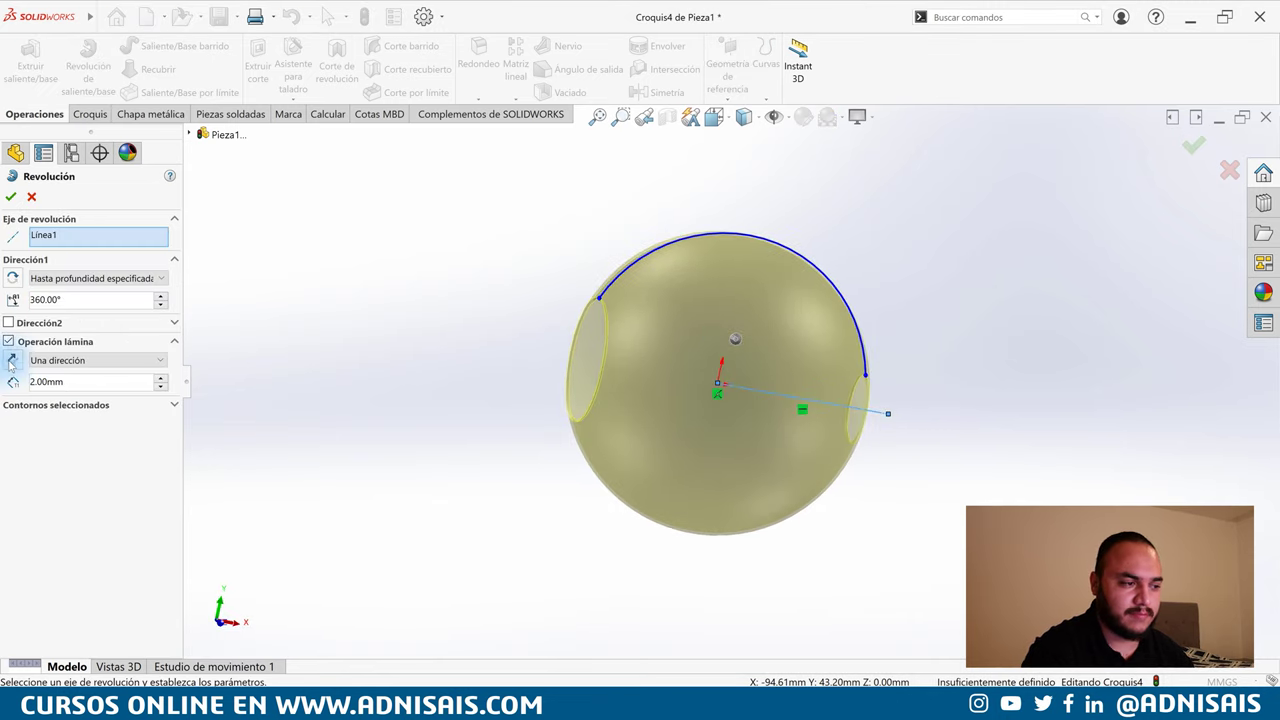
{"action": "left_click", "coordinate": [108, 280]}
{"action": "left_click", "coordinate": [74, 340]}
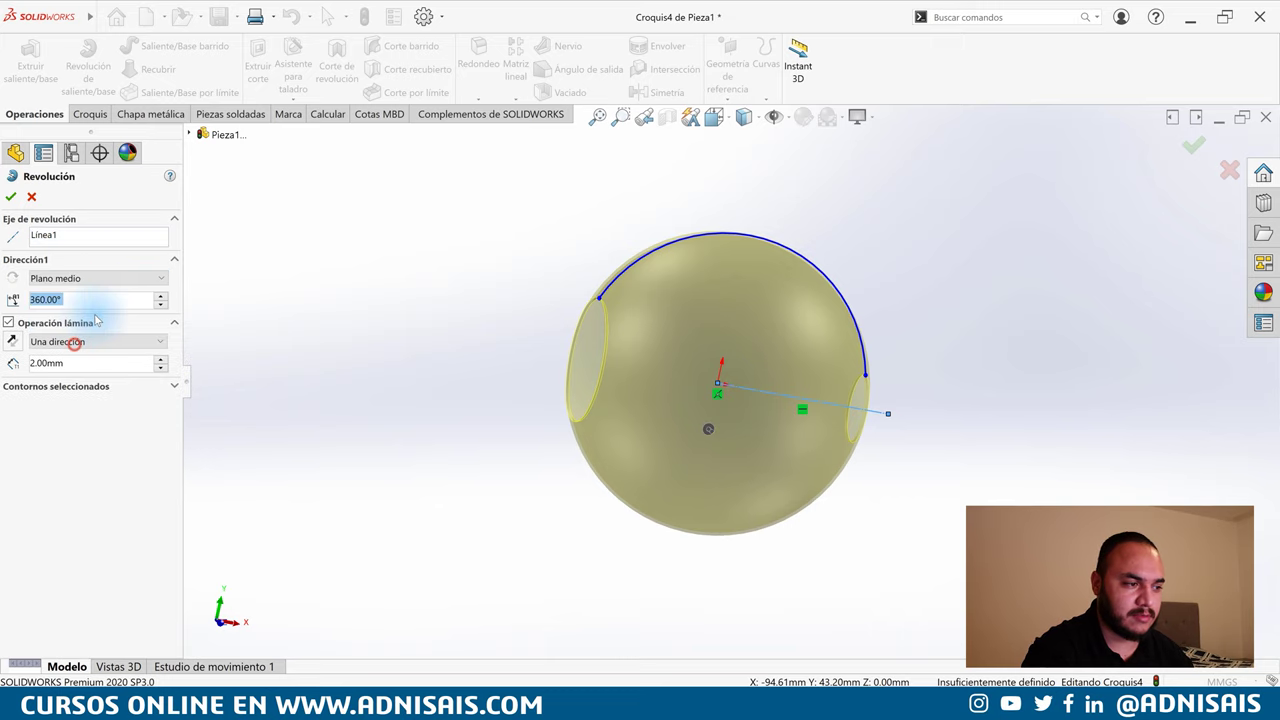
{"action": "type", "text": "90"}
{"action": "key", "text": "Return"}
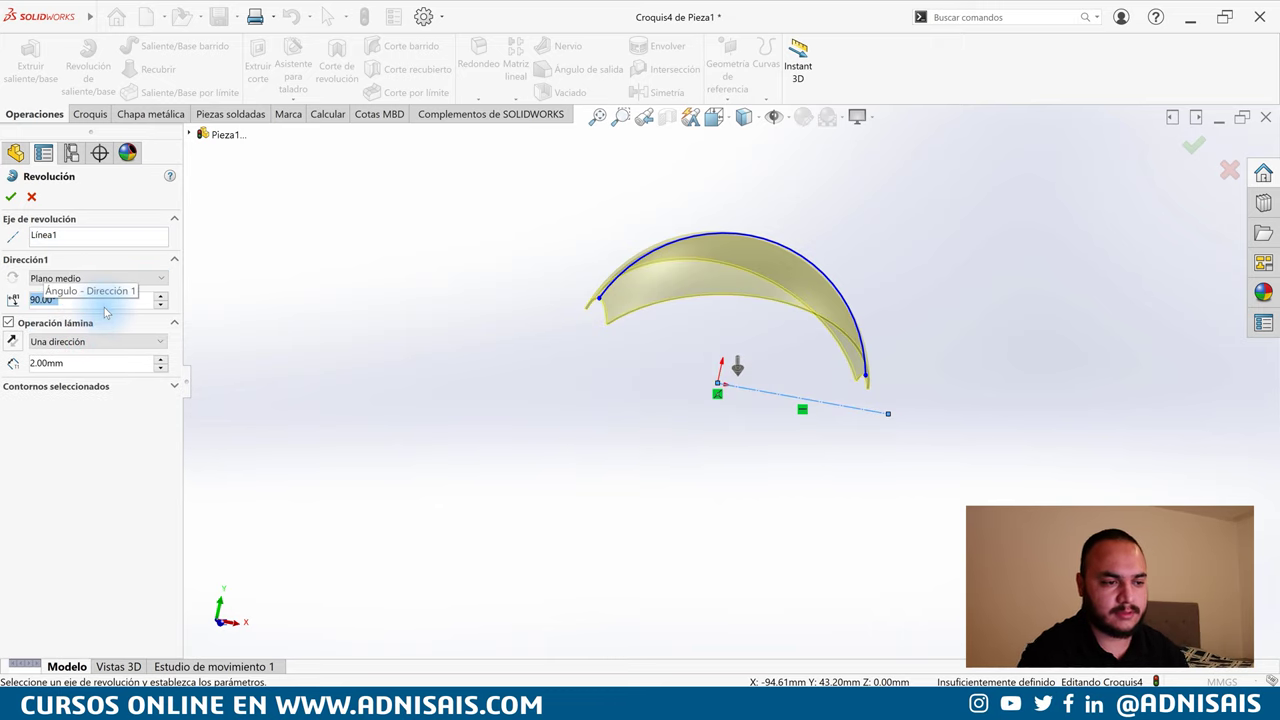
{"action": "middle_click_drag", "start_coordinate": [877, 369], "coordinate": [857, 354]}
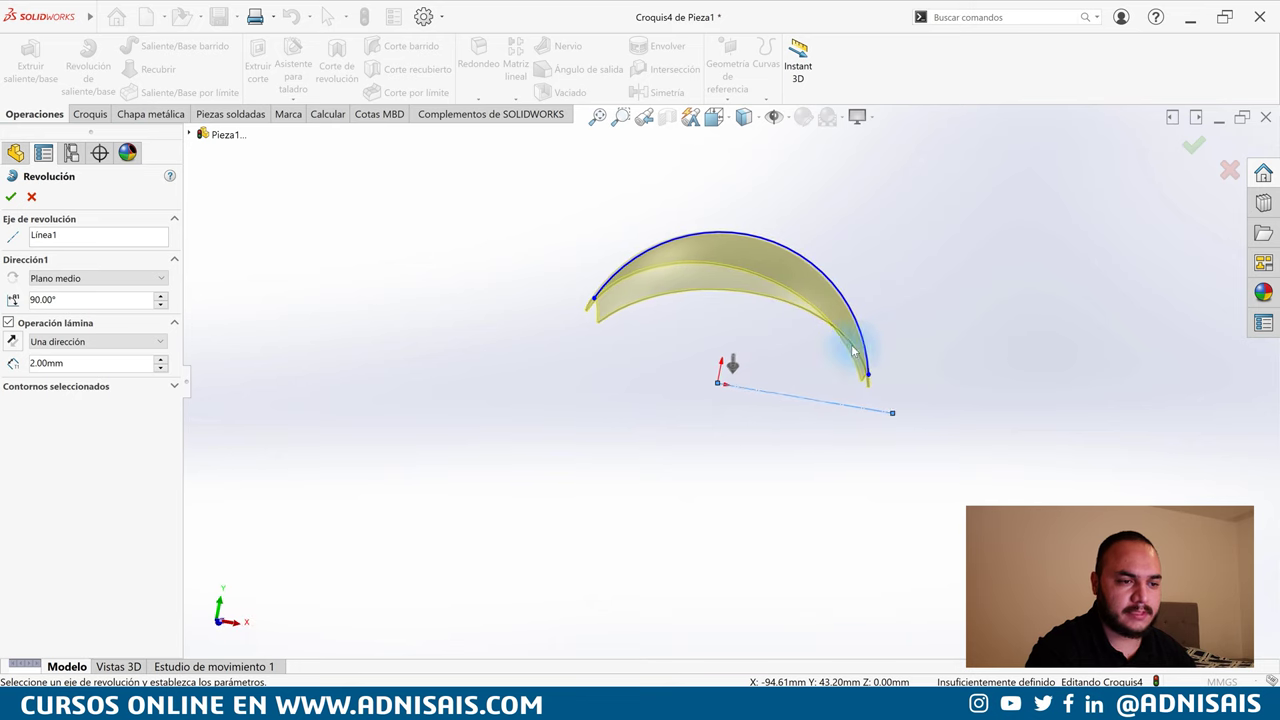
{"action": "left_click", "coordinate": [10, 196]}
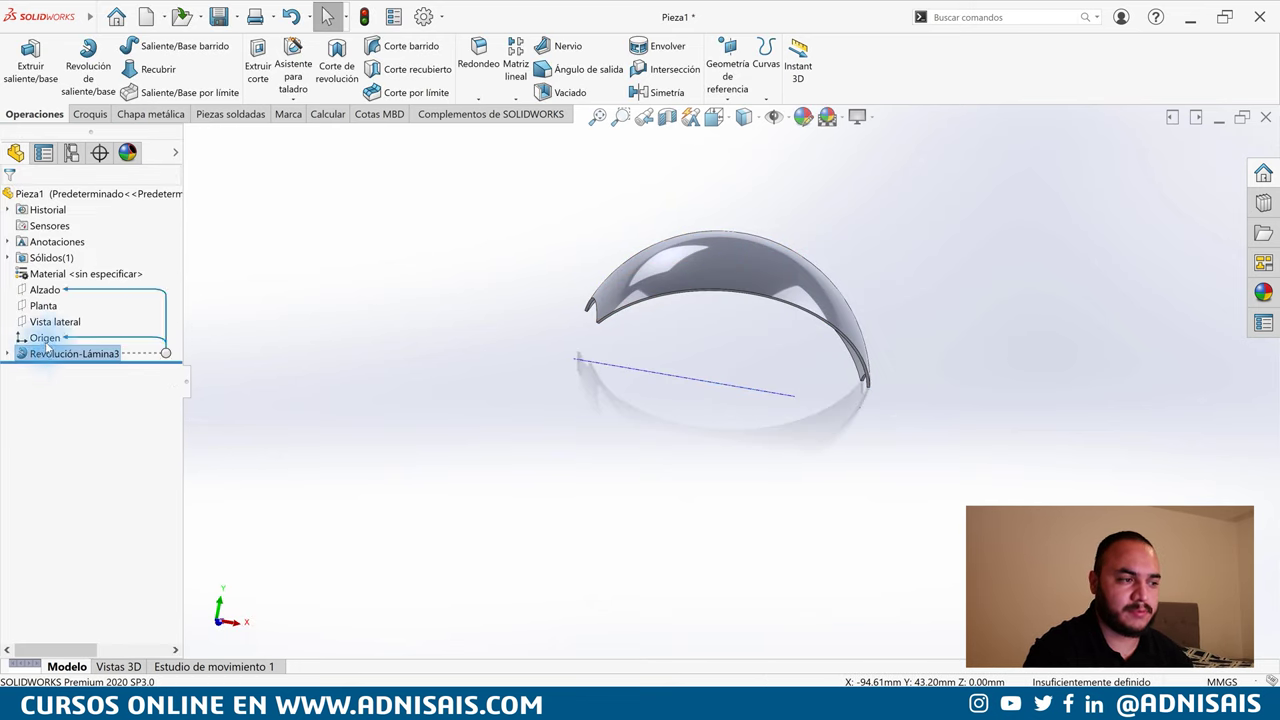
{"action": "left_click", "coordinate": [71, 326]}
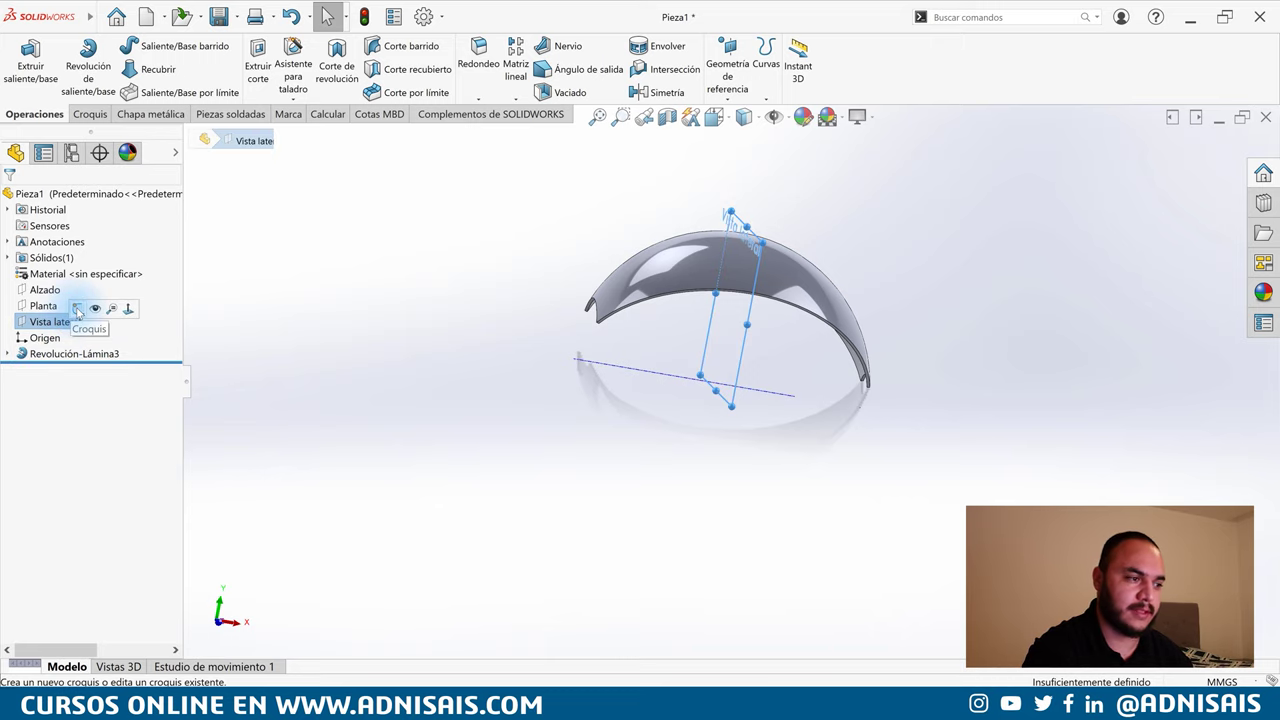
{"action": "left_click", "coordinate": [77, 311]}
On Vista lateral, draw a small circle above the shell
{"action": "key", "text": "c"}
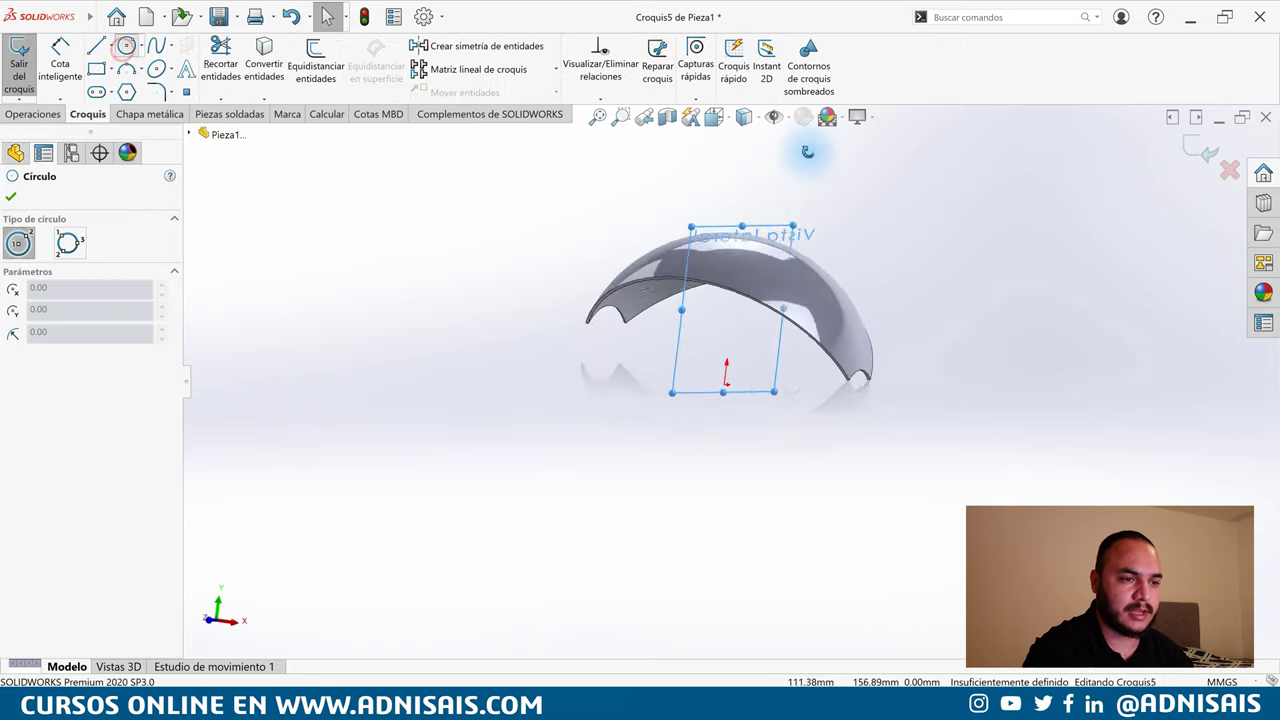
{"action": "middle_click_drag", "start_coordinate": [808, 152], "coordinate": [736, 248]}
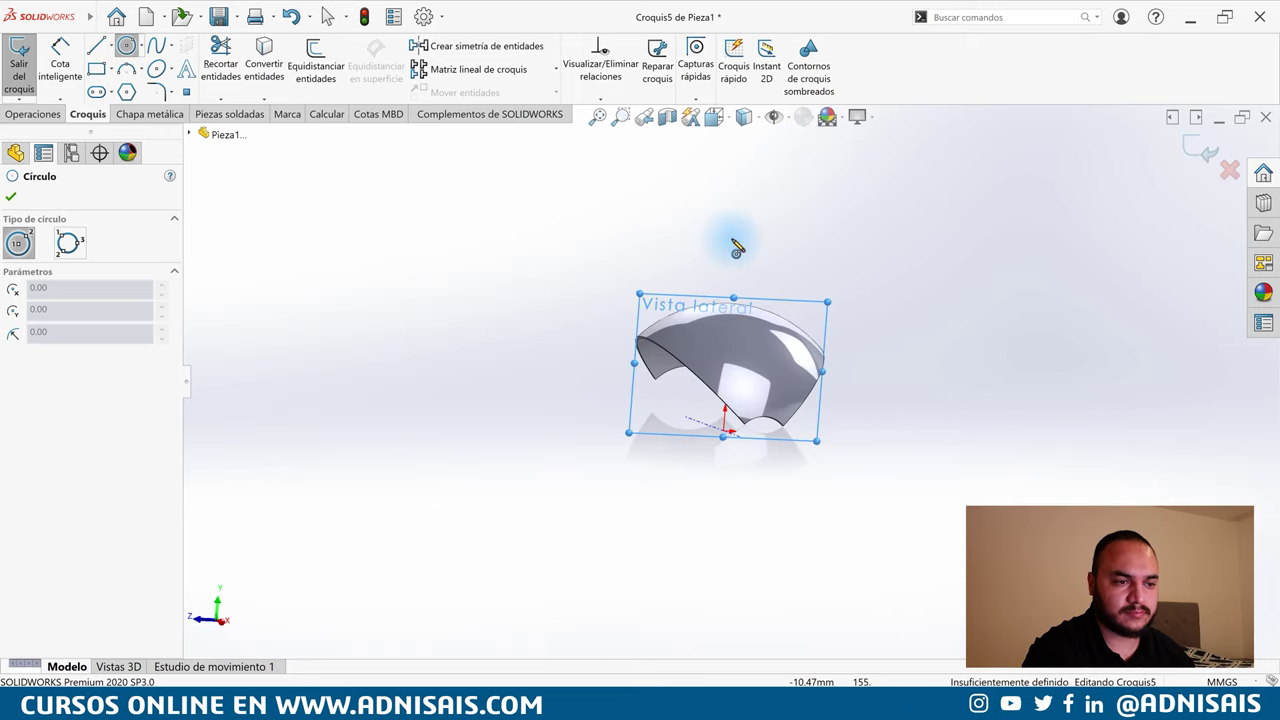
{"action": "left_click", "coordinate": [737, 246]}
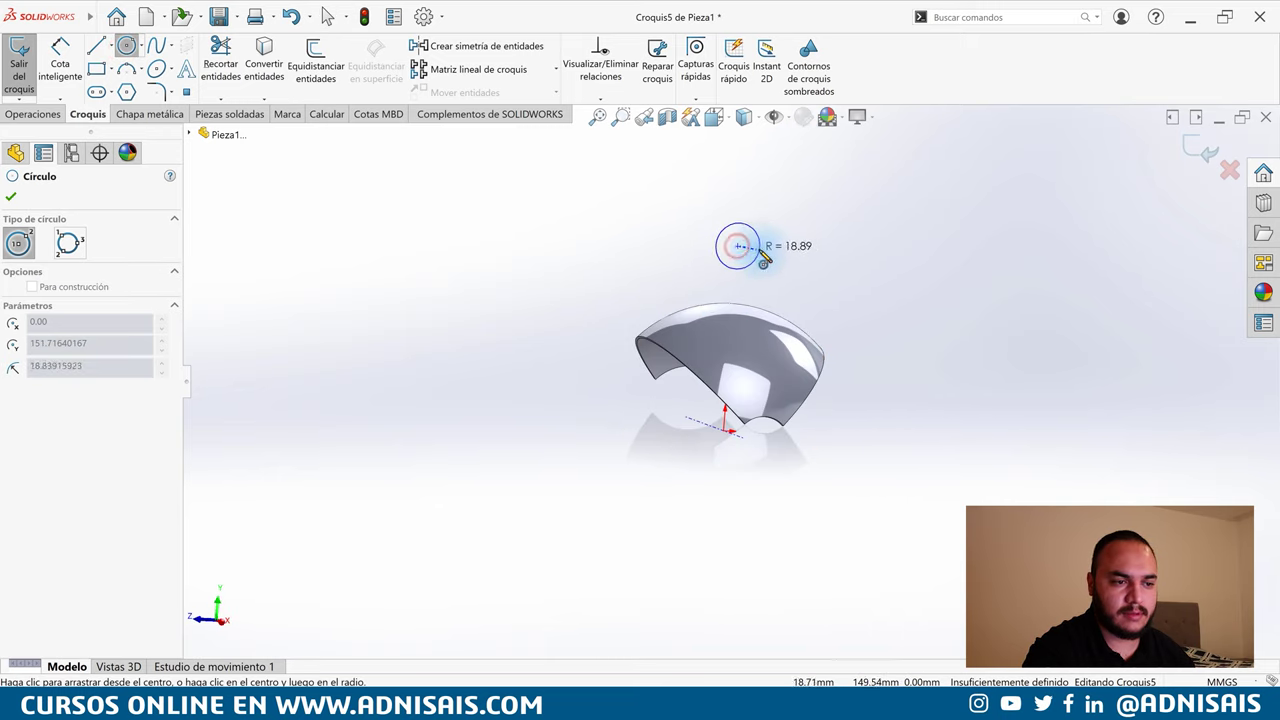
{"action": "left_click", "coordinate": [757, 250]}
{"action": "key", "text": "Escape"}
Draw a roughly 155 mm straight line across the shell top as the revolve axis
{"action": "key", "text": "l"}
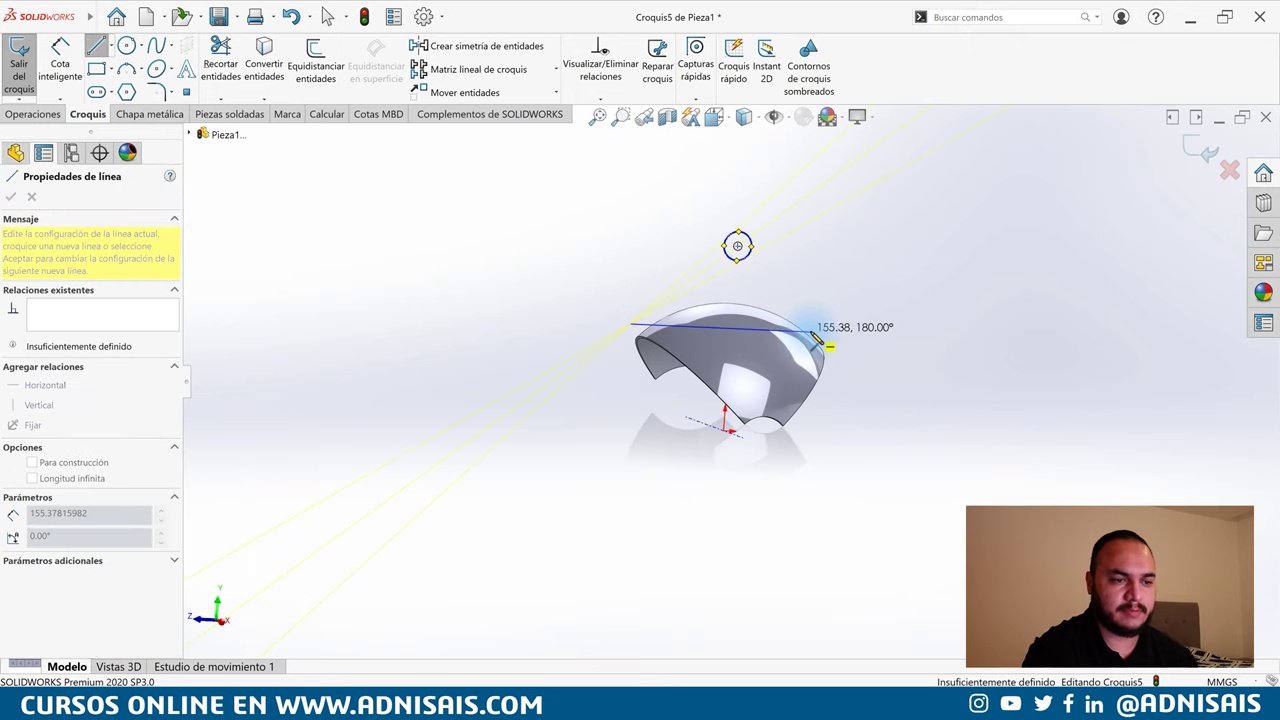
{"action": "left_click", "coordinate": [811, 332]}
{"action": "key", "text": "Escape"}
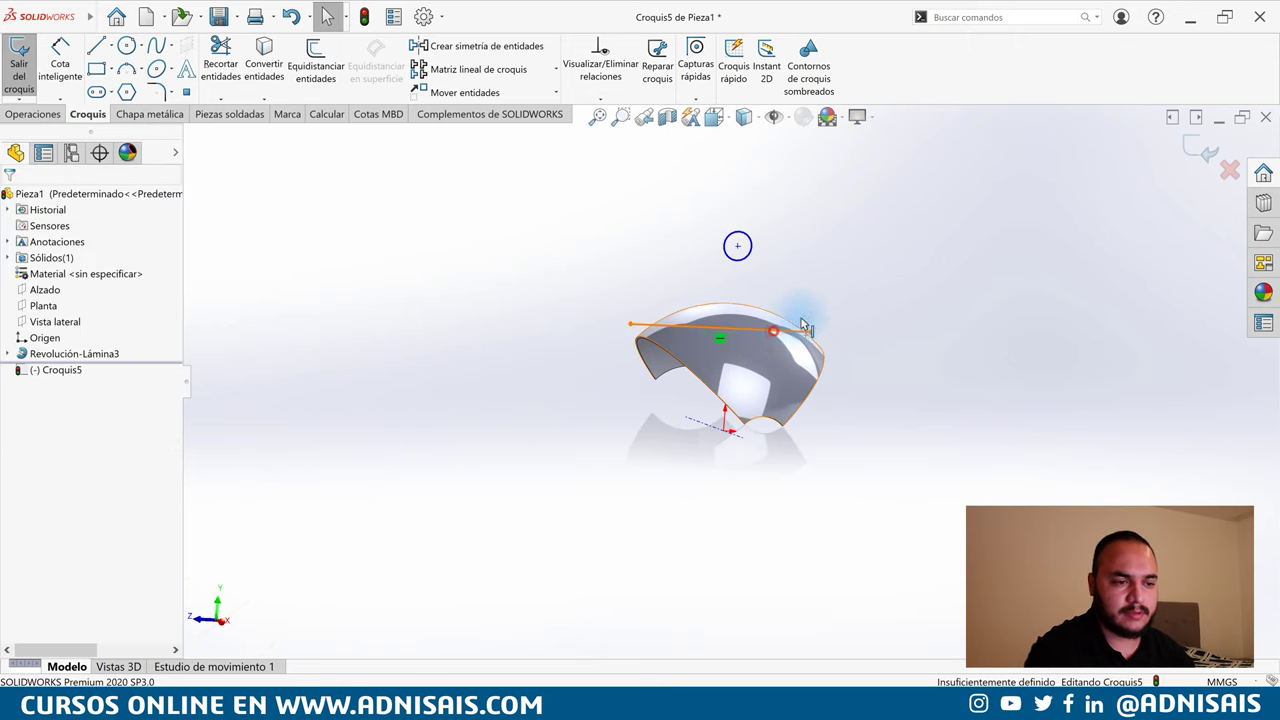
{"action": "left_click", "coordinate": [803, 326]}
{"action": "left_click", "coordinate": [835, 226]}
{"action": "mouse_move", "coordinate": [840, 205]}
{"action": "middle_mouse_down"}
{"action": "mouse_move", "coordinate": [966, 206]}
{"action": "mouse_move", "coordinate": [951, 240]}
{"action": "mouse_move", "coordinate": [860, 268]}
{"action": "middle_mouse_up"}
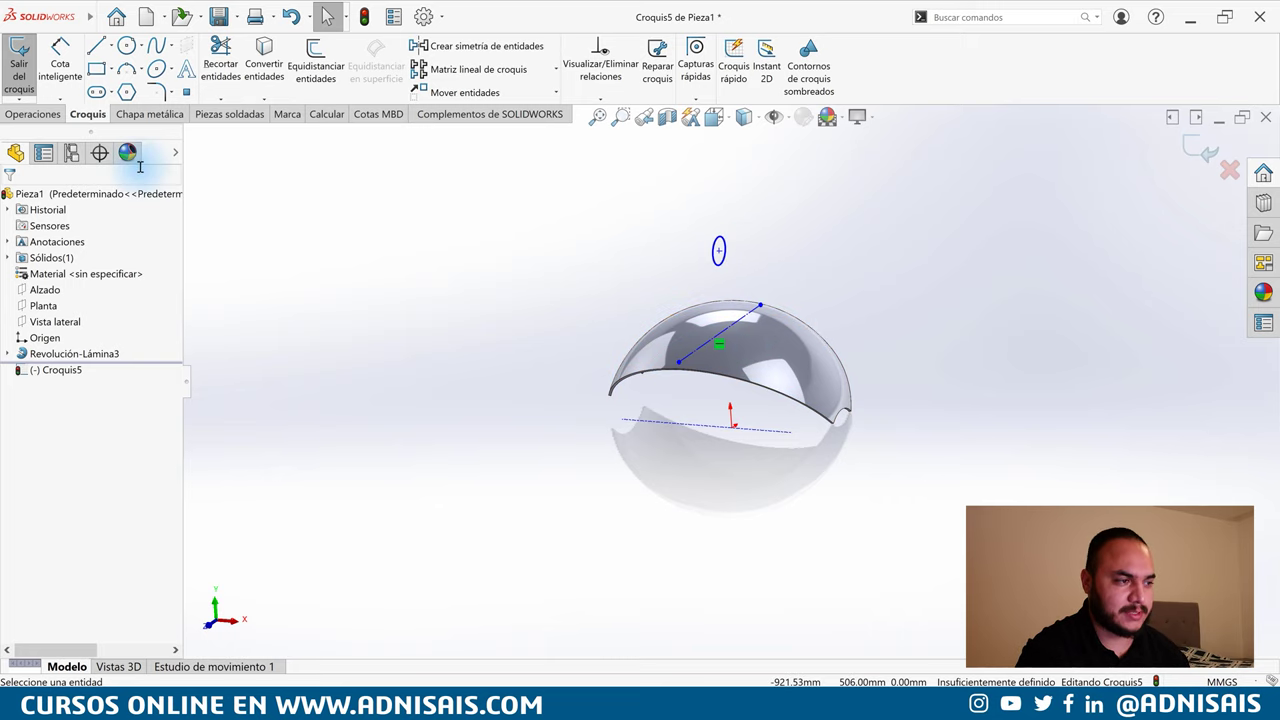
{"action": "left_click", "coordinate": [45, 114]}
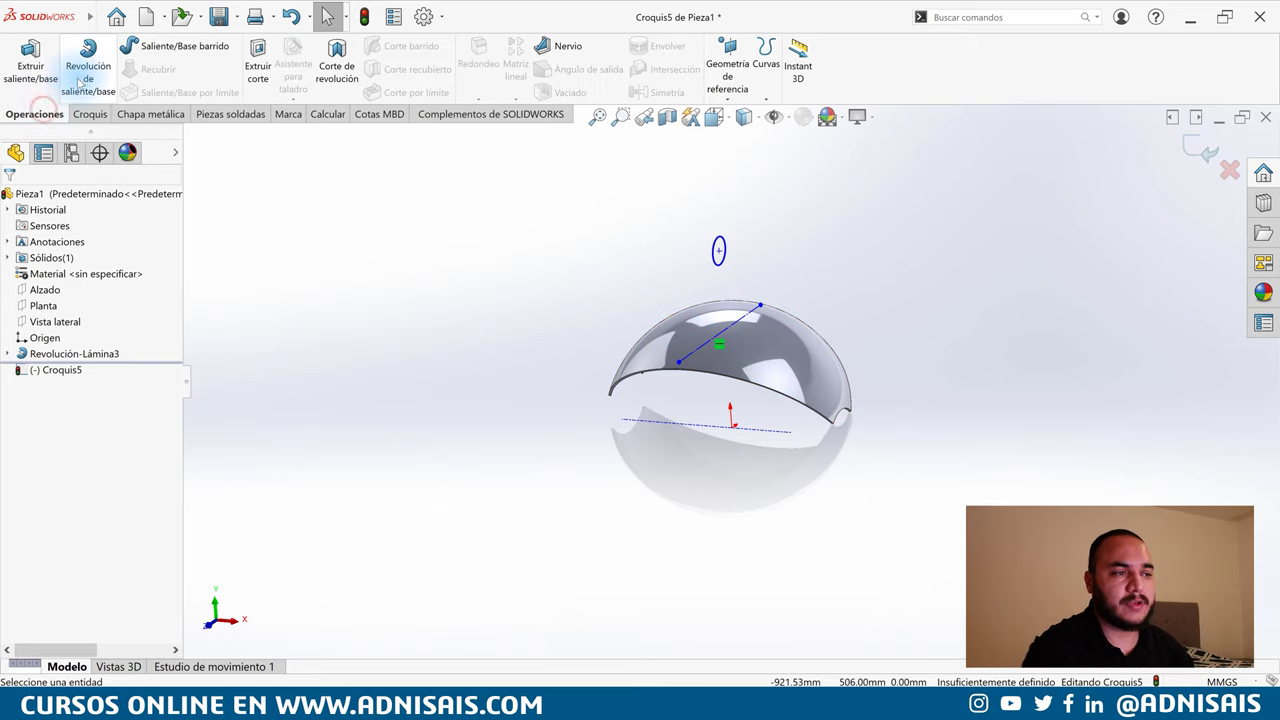
Revolve the circle about the line, ending it at the dome's surface in the first direction
{"action": "left_click", "coordinate": [79, 80]}
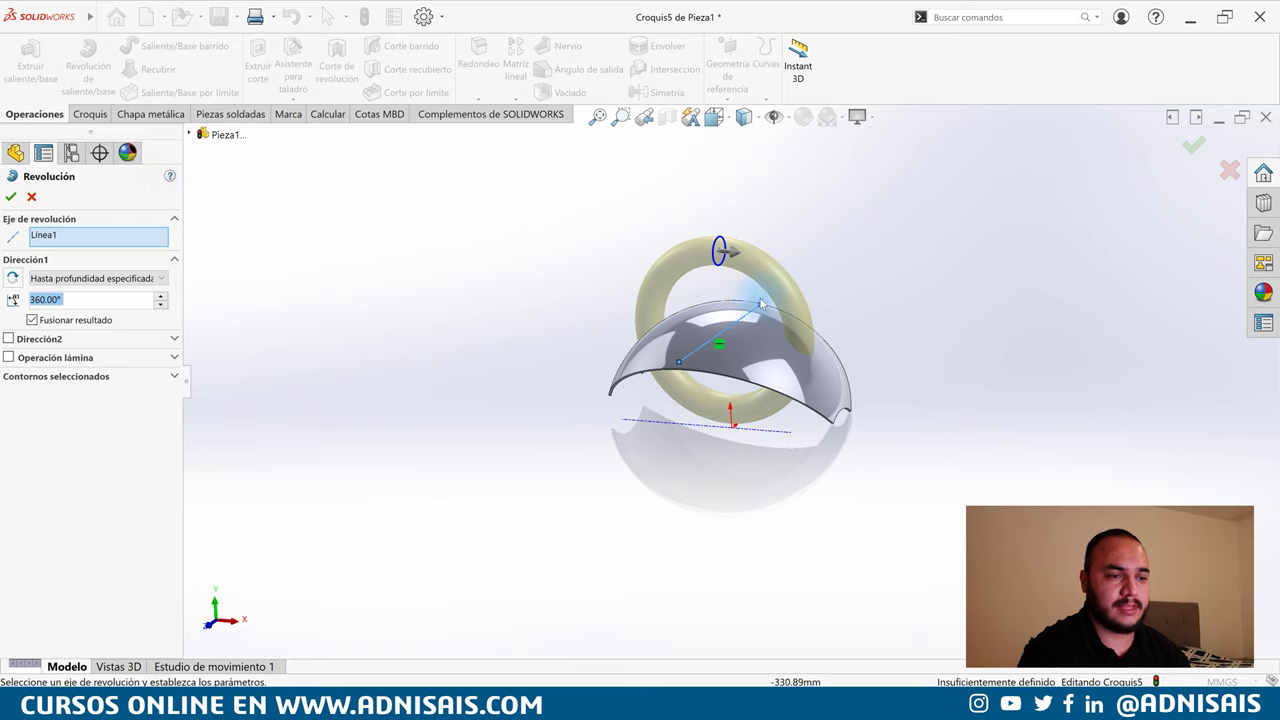
{"action": "mouse_move", "coordinate": [801, 300]}
{"action": "middle_mouse_down"}
{"action": "mouse_move", "coordinate": [802, 244]}
{"action": "mouse_move", "coordinate": [686, 277]}
{"action": "middle_mouse_up"}
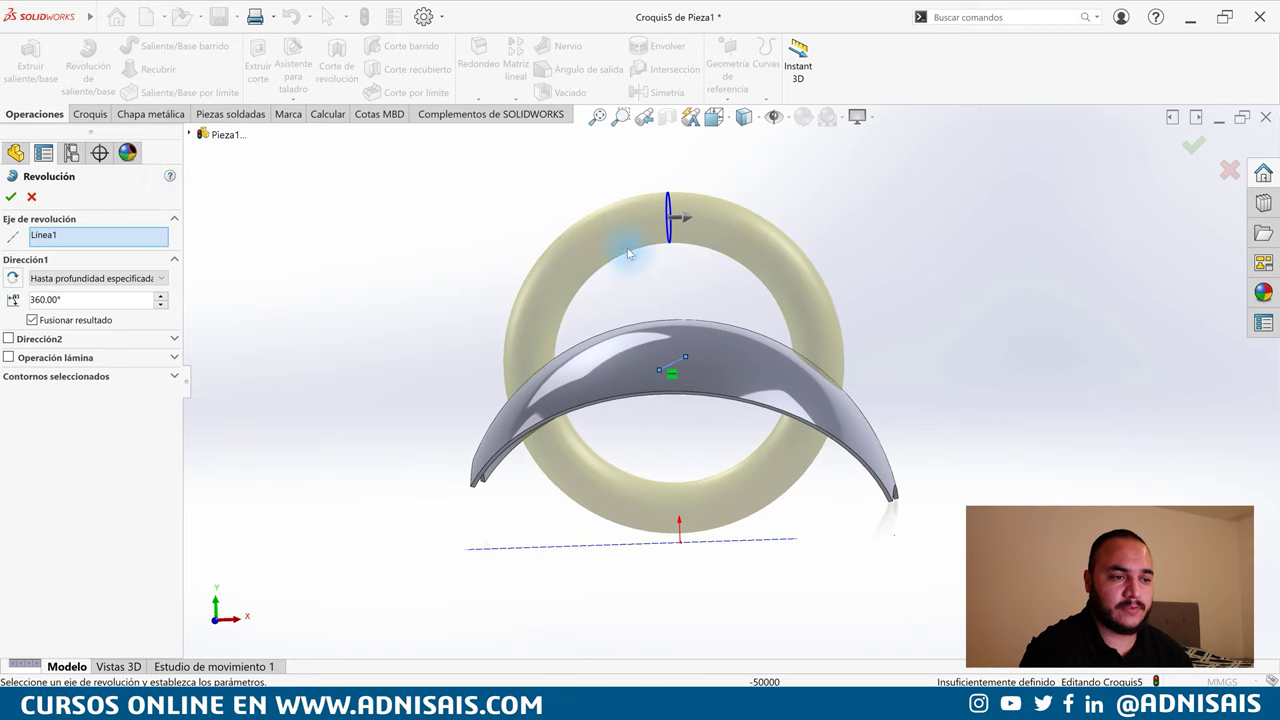
{"action": "middle_click_drag", "start_coordinate": [893, 408], "coordinate": [875, 426]}
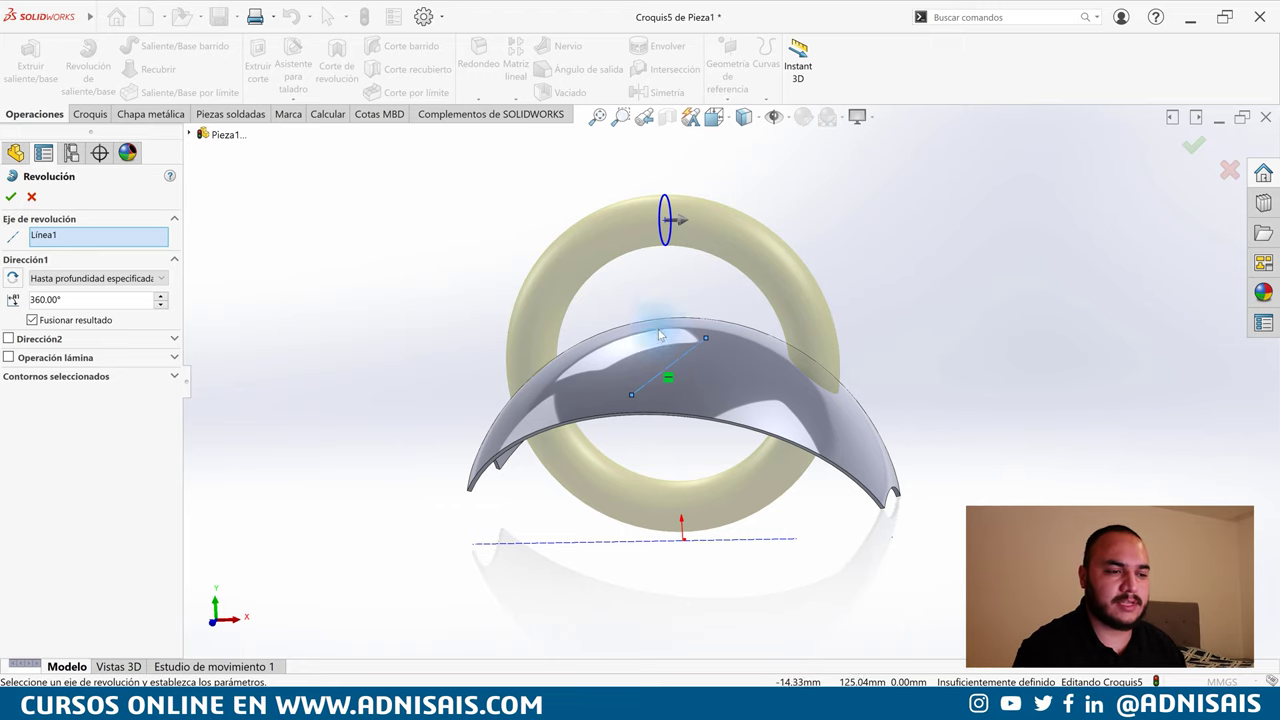
{"action": "middle_click_drag", "start_coordinate": [677, 380], "coordinate": [660, 370]}
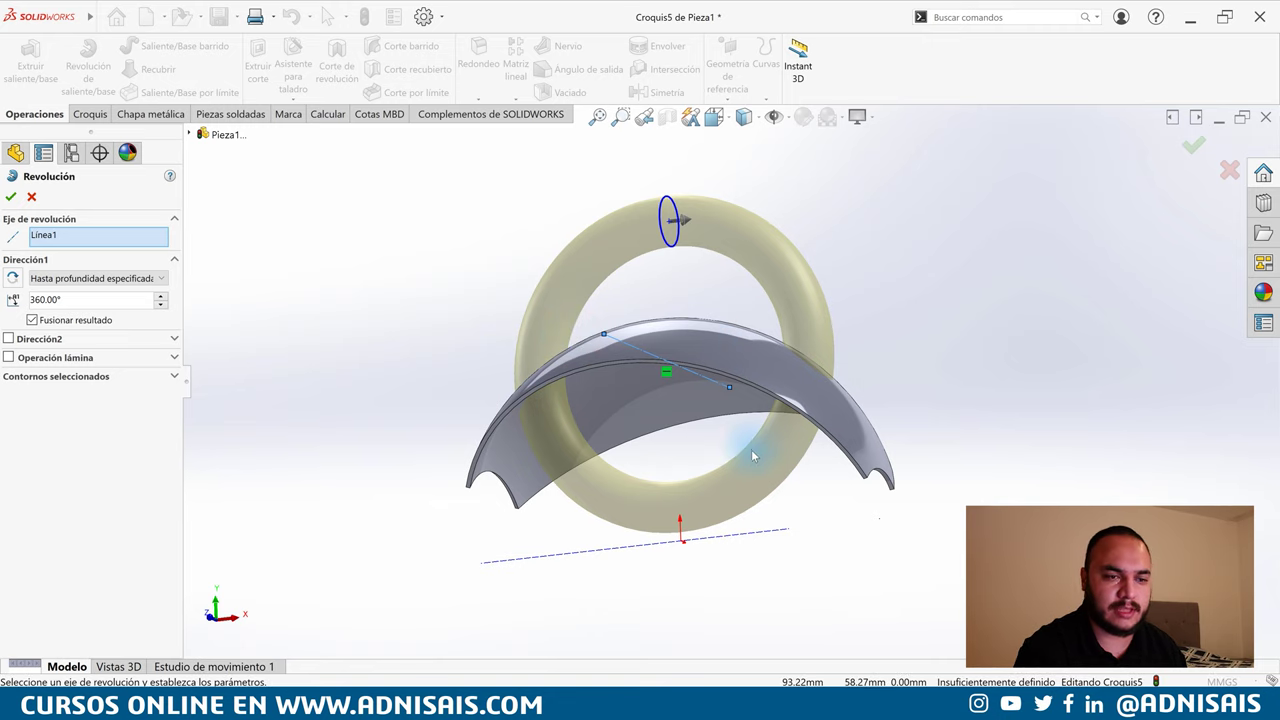
{"action": "mouse_move", "coordinate": [715, 377]}
{"action": "middle_mouse_down"}
{"action": "mouse_move", "coordinate": [709, 409]}
{"action": "mouse_move", "coordinate": [749, 486]}
{"action": "mouse_move", "coordinate": [768, 436]}
{"action": "middle_mouse_up"}
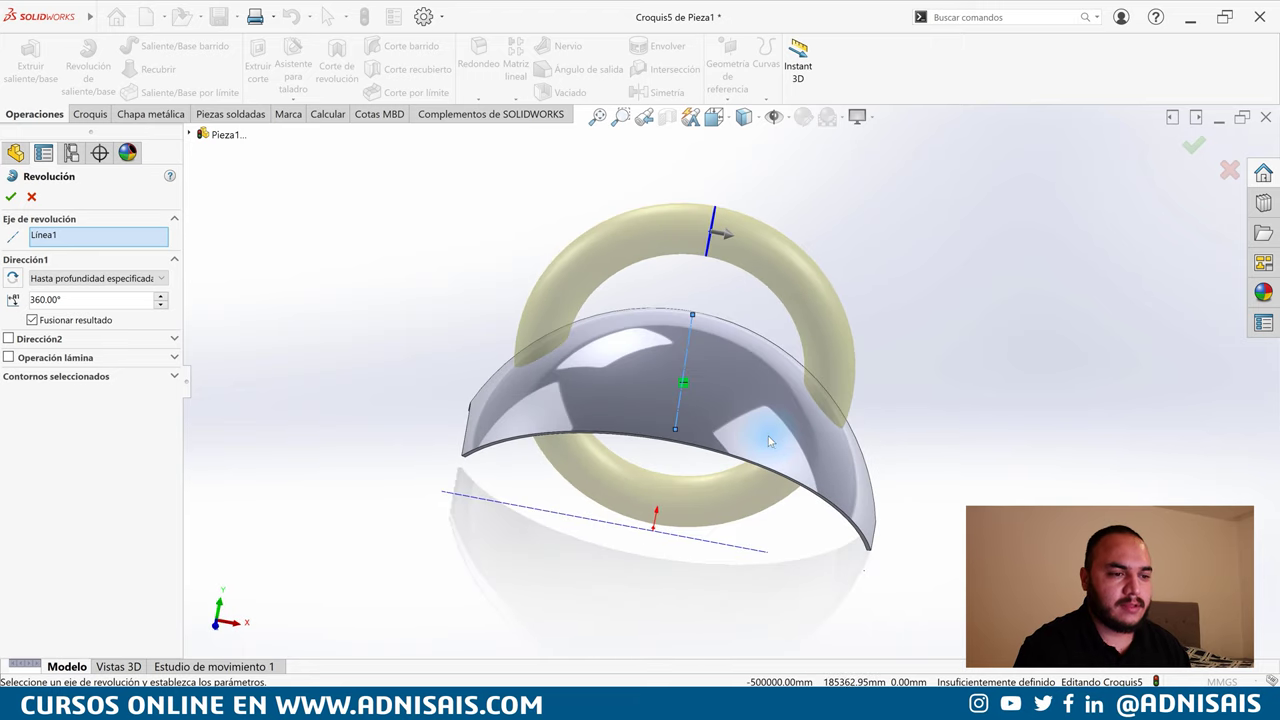
{"action": "left_click", "coordinate": [90, 278]}
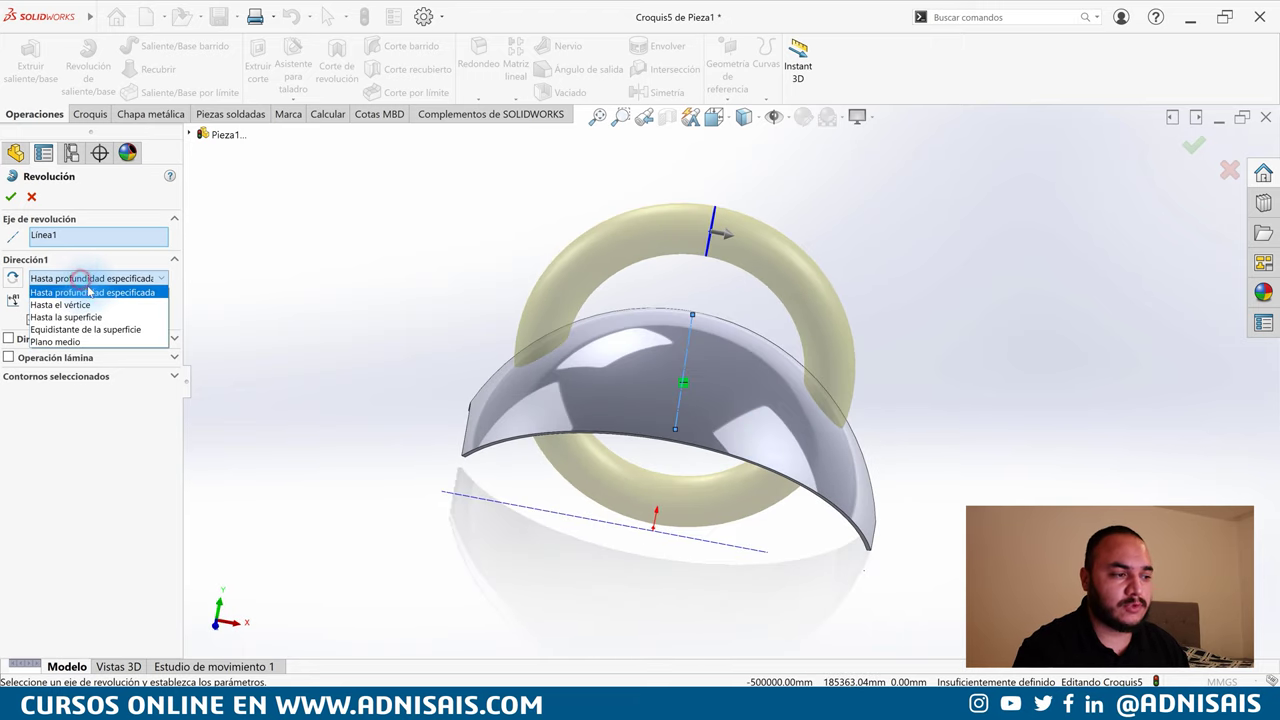
{"action": "left_click", "coordinate": [90, 316]}
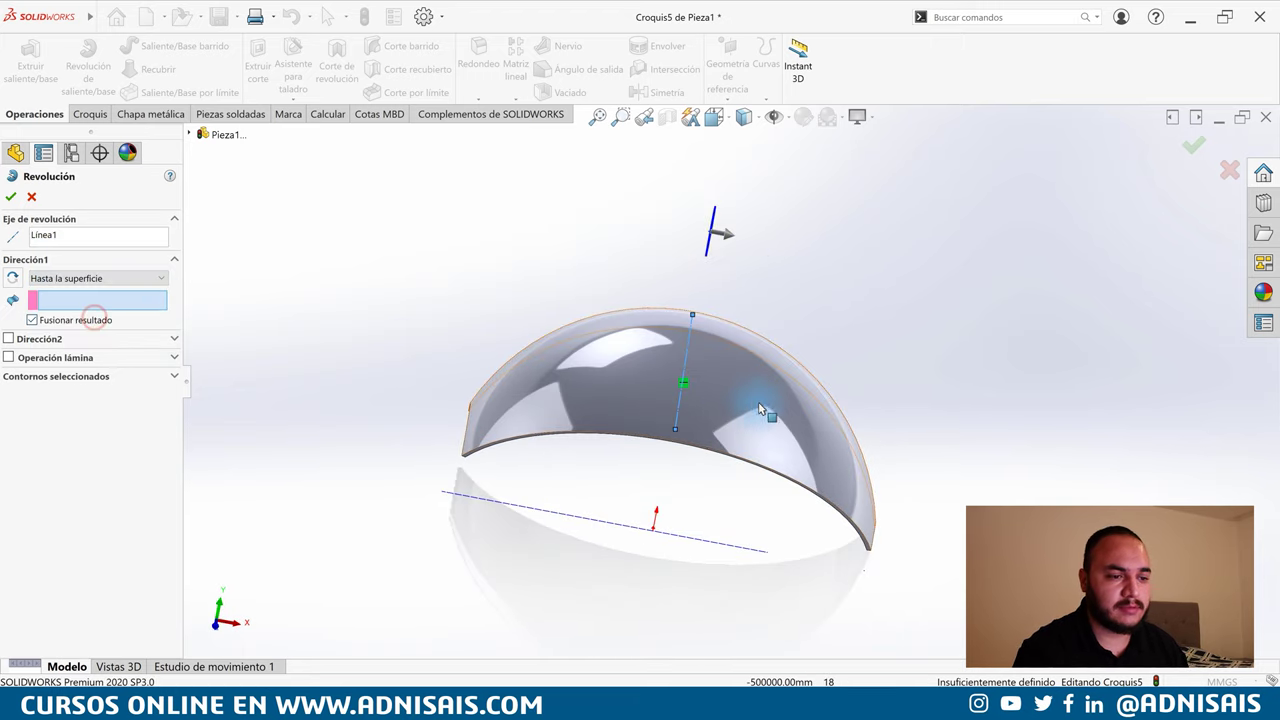
{"action": "left_click", "coordinate": [813, 409]}
{"action": "mouse_move", "coordinate": [737, 380]}
{"action": "middle_mouse_down"}
{"action": "mouse_move", "coordinate": [731, 306]}
{"action": "mouse_move", "coordinate": [808, 249]}
{"action": "mouse_move", "coordinate": [726, 294]}
{"action": "mouse_move", "coordinate": [680, 374]}
{"action": "middle_mouse_up"}
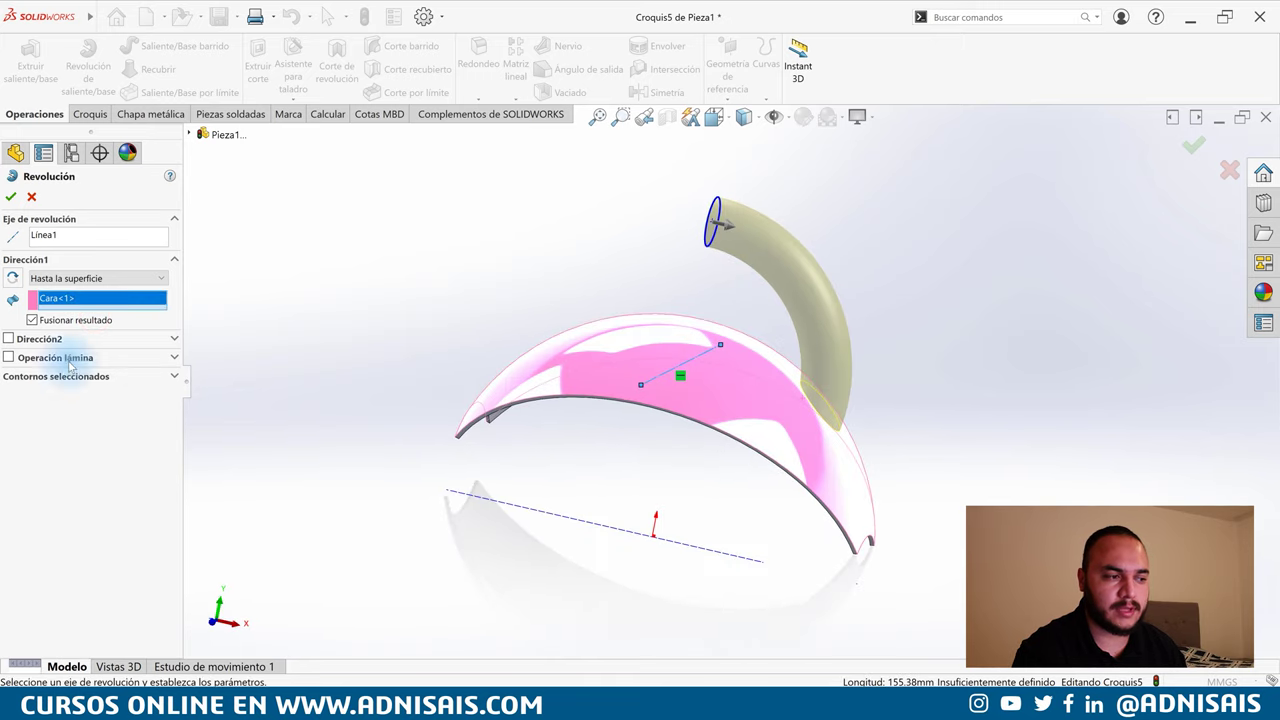
Add Dirección2 ending at the dome face too, and accept Revolución3
{"action": "left_click", "coordinate": [9, 340]}
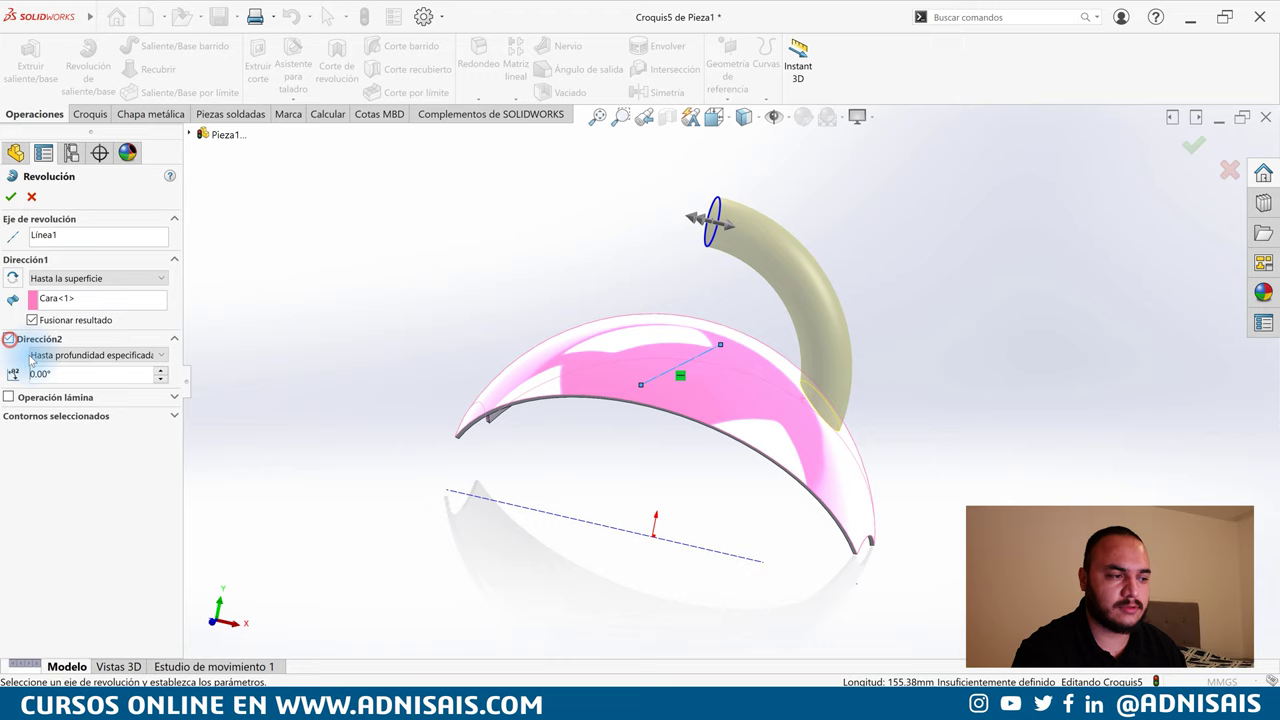
{"action": "left_click", "coordinate": [82, 355]}
{"action": "left_click", "coordinate": [101, 394]}
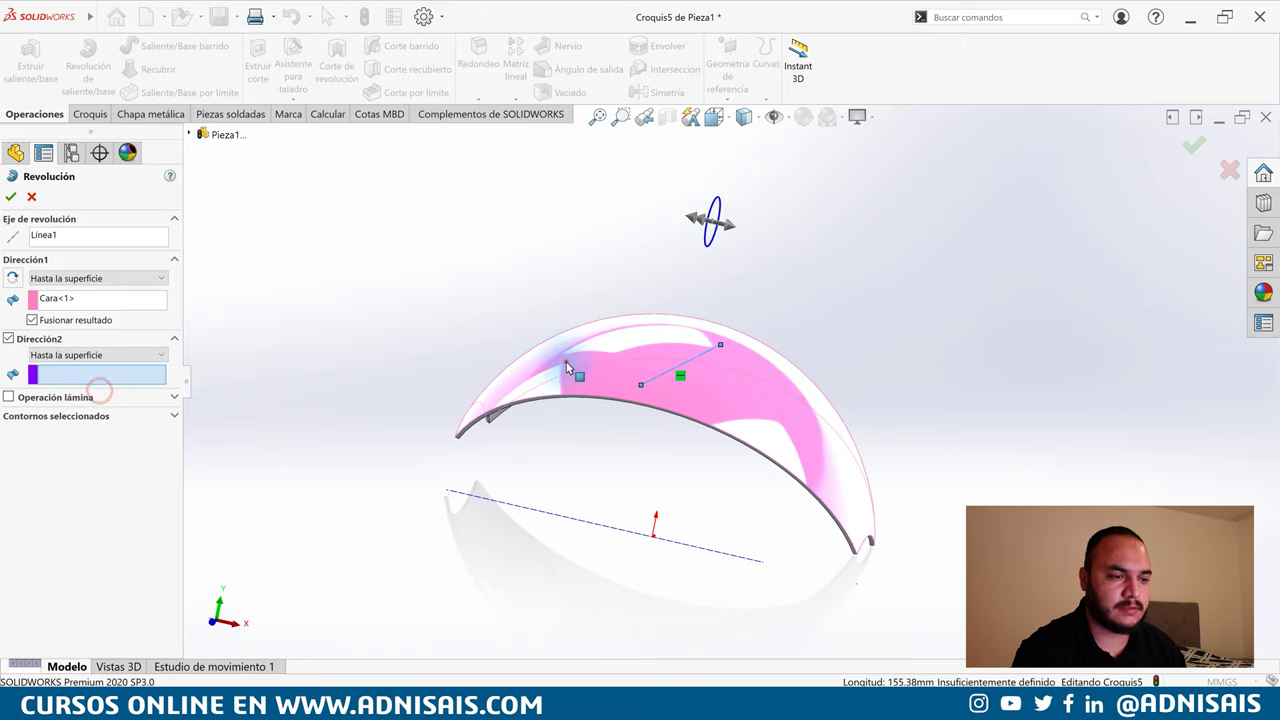
{"action": "left_click", "coordinate": [566, 367]}
{"action": "mouse_move", "coordinate": [762, 386]}
{"action": "middle_mouse_down"}
{"action": "mouse_move", "coordinate": [803, 313]}
{"action": "mouse_move", "coordinate": [743, 460]}
{"action": "middle_mouse_up"}
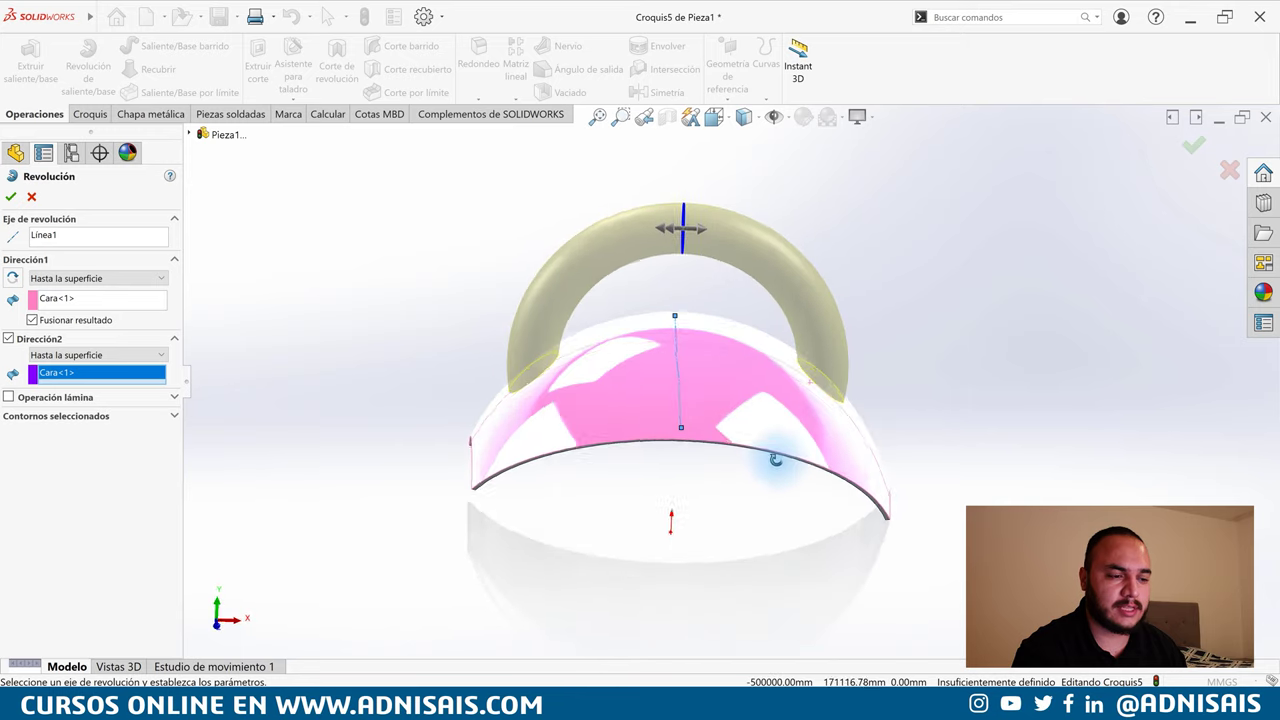
{"action": "scroll", "coordinate": [795, 400], "scroll_direction": "down", "scroll_amount": 5}
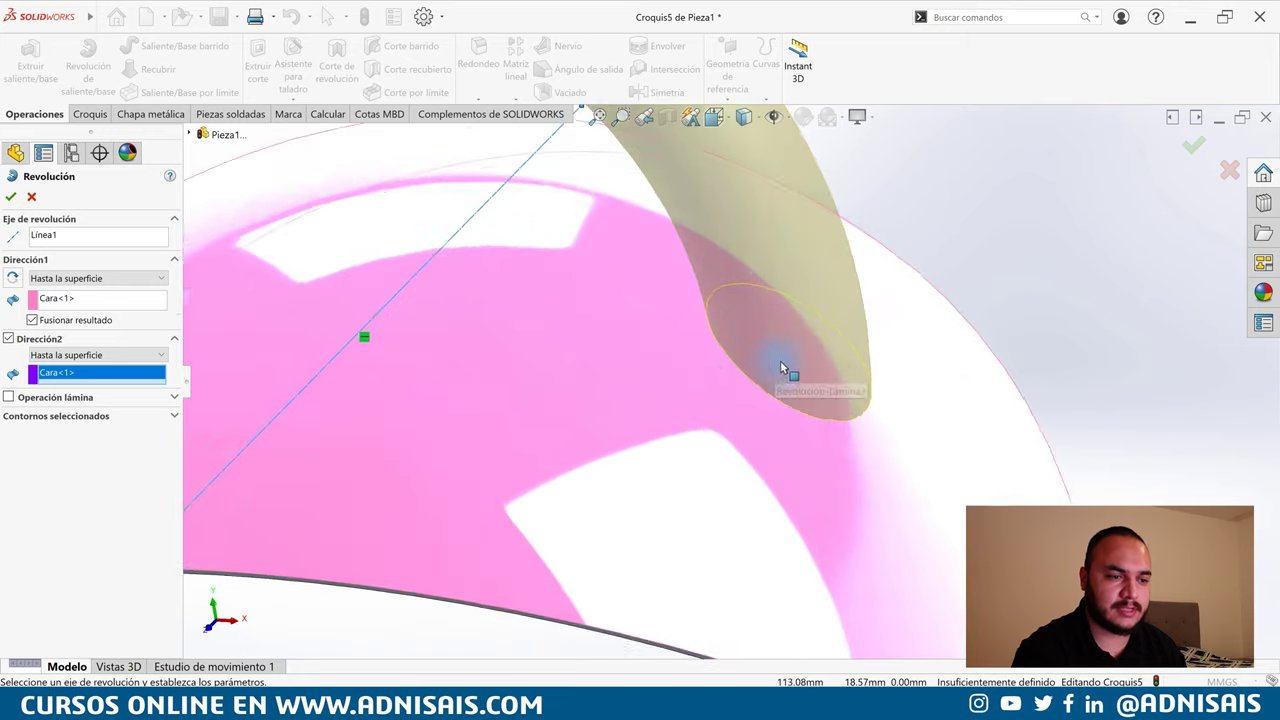
{"action": "scroll", "coordinate": [857, 357], "scroll_direction": "down", "scroll_amount": 3}
{"action": "scroll", "coordinate": [704, 341], "scroll_direction": "down", "scroll_amount": 2}
{"action": "scroll", "coordinate": [745, 375], "scroll_direction": "up", "scroll_amount": 3}
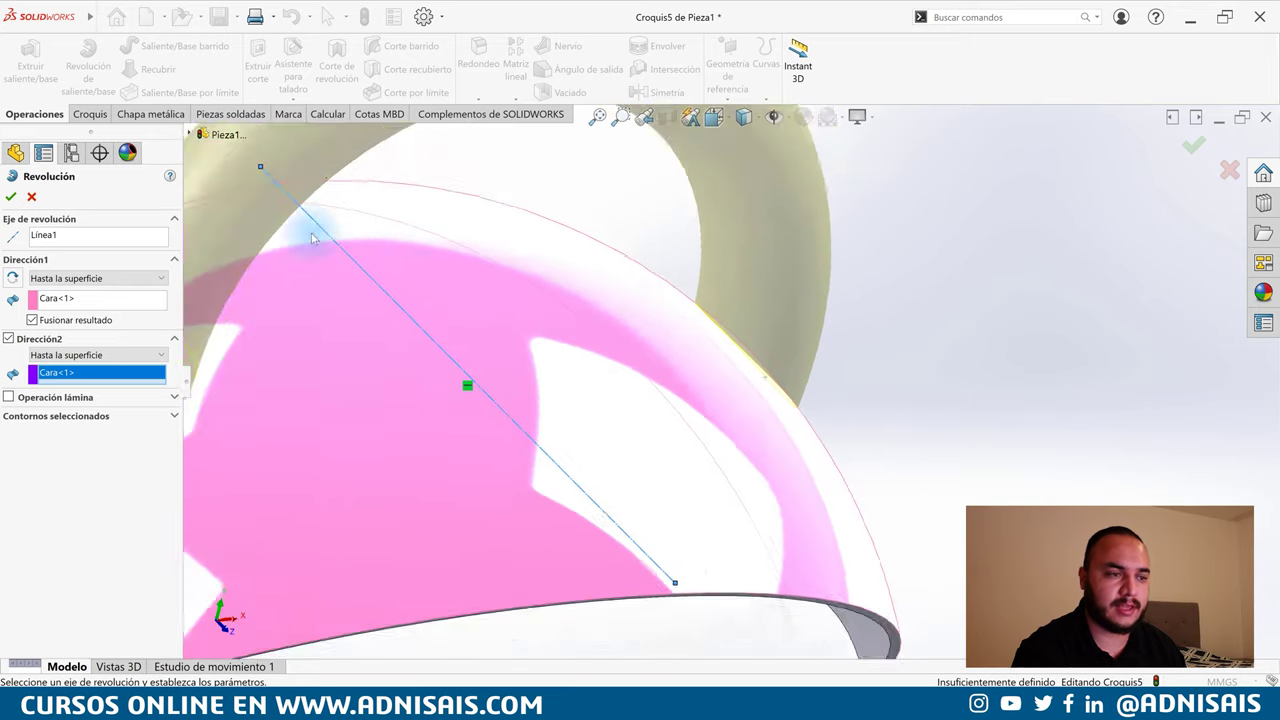
{"action": "scroll", "coordinate": [745, 375], "scroll_direction": "up", "scroll_amount": 2}
{"action": "left_click", "coordinate": [11, 198]}
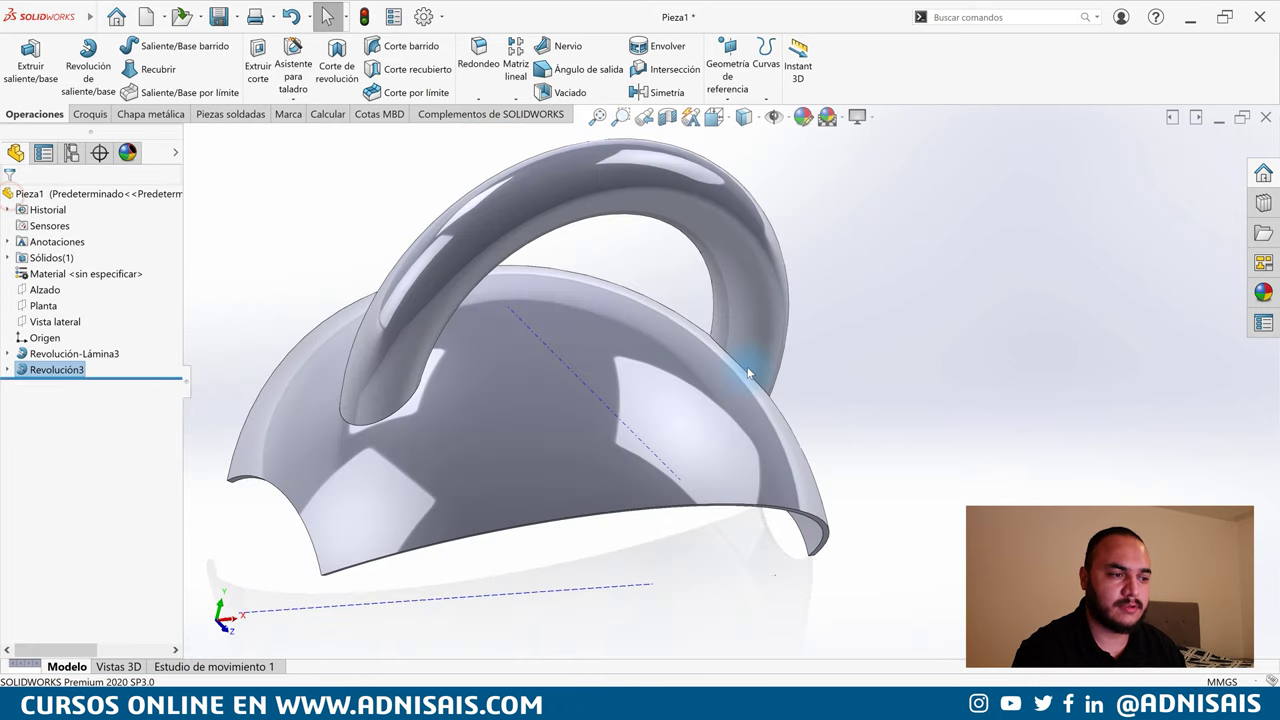
Select the Alzado front plane after inspecting the finished handle and dome
{"action": "mouse_move", "coordinate": [728, 328]}
{"action": "middle_mouse_down"}
{"action": "mouse_move", "coordinate": [723, 166]}
{"action": "mouse_move", "coordinate": [703, 309]}
{"action": "mouse_move", "coordinate": [666, 306]}
{"action": "mouse_move", "coordinate": [653, 337]}
{"action": "mouse_move", "coordinate": [666, 334]}
{"action": "middle_mouse_up"}
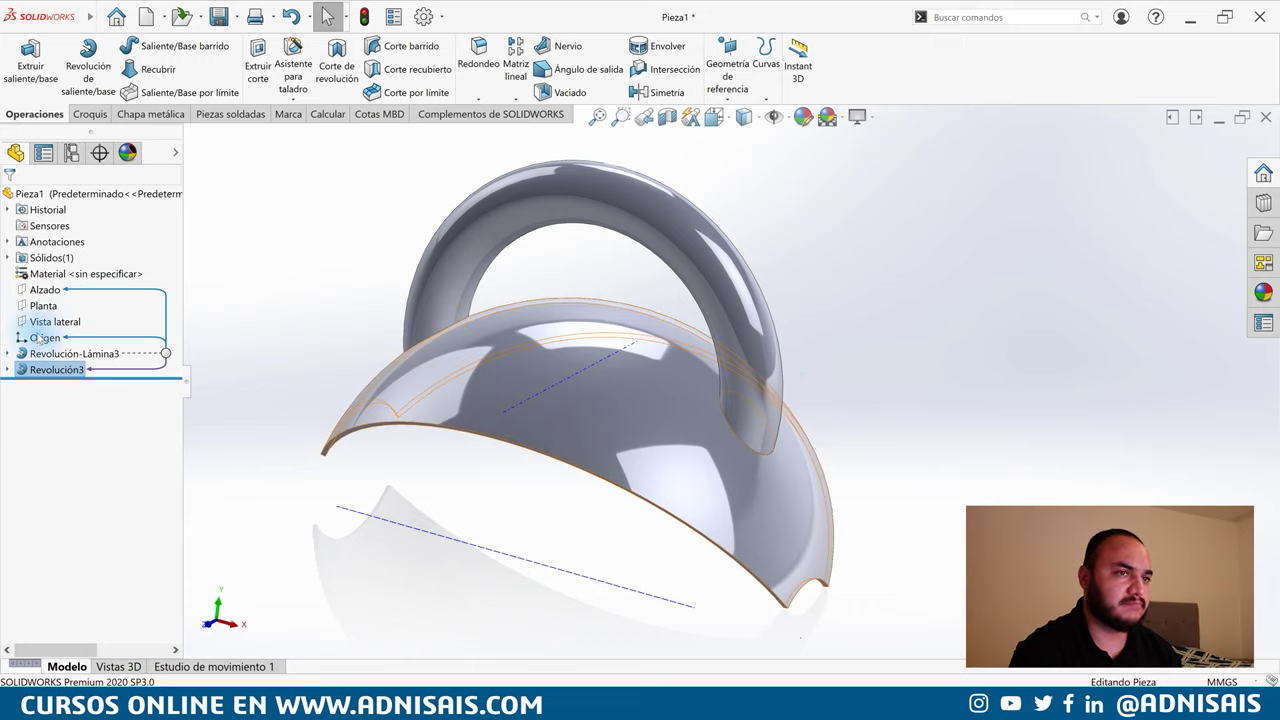
{"action": "left_click", "coordinate": [53, 289]}
Open a sketch on Alzado and draw a vertical construction line as the revolve axis
{"action": "left_click", "coordinate": [61, 276]}
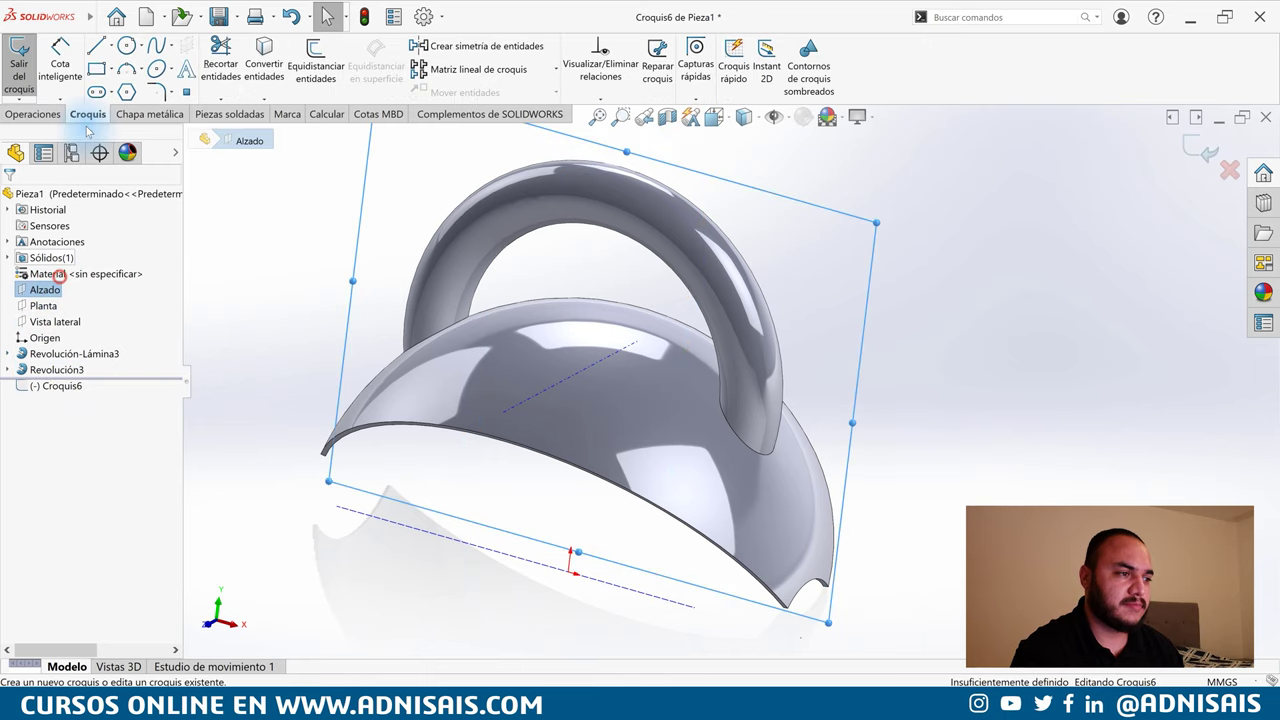
{"action": "left_click", "coordinate": [110, 47]}
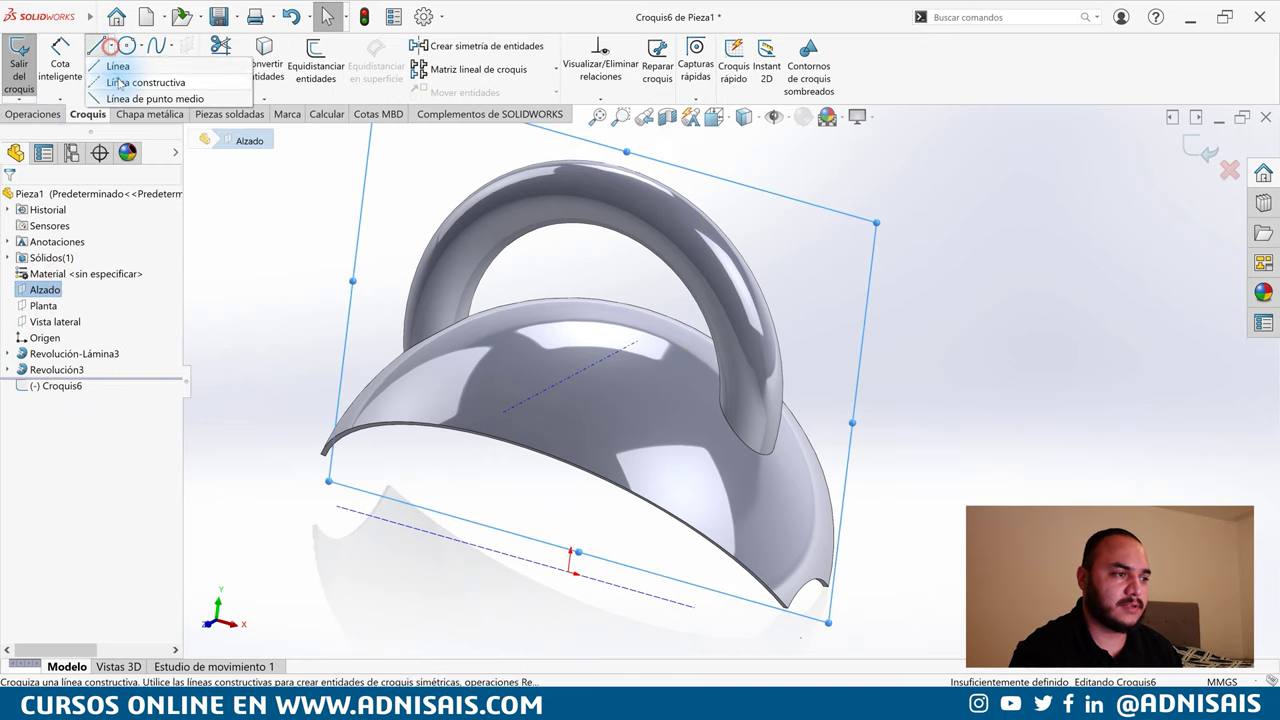
{"action": "left_click", "coordinate": [130, 62]}
{"action": "scroll", "coordinate": [857, 366], "scroll_direction": "up", "scroll_amount": 3}
{"action": "left_click", "coordinate": [962, 420]}
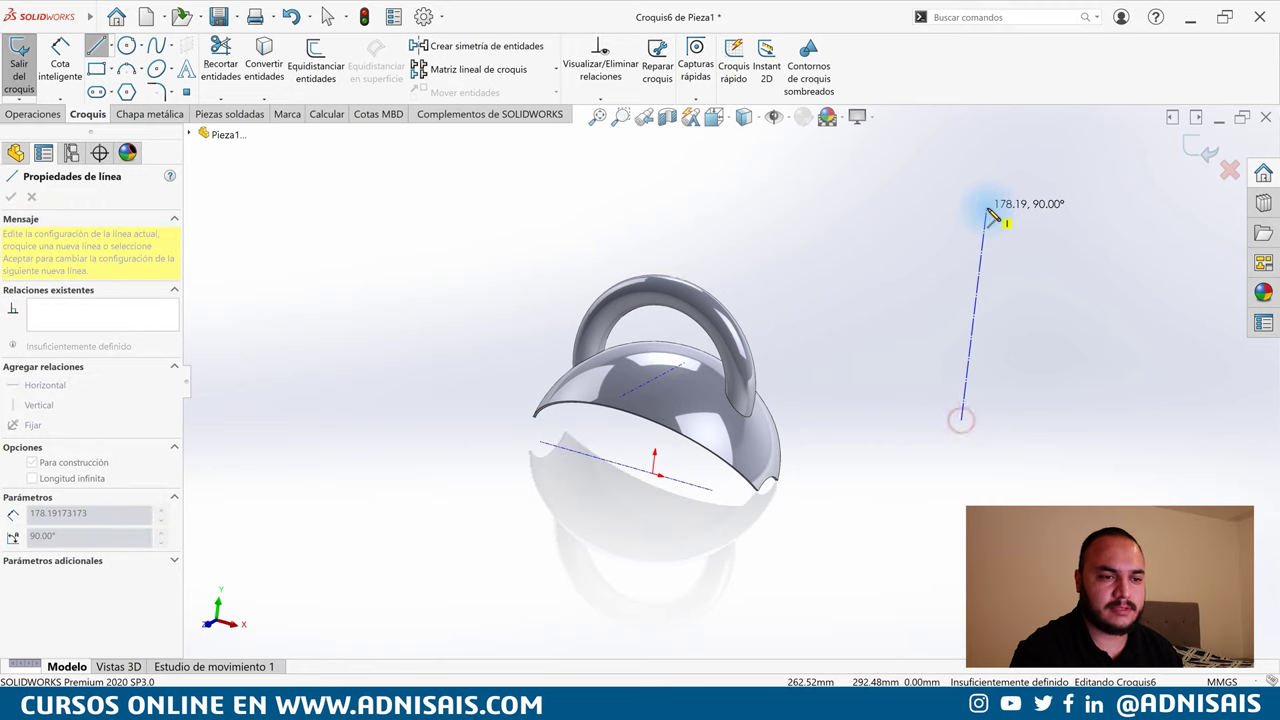
{"action": "left_click", "coordinate": [986, 208]}
Draw an open three-segment zigzag line to the left of the axis
{"action": "left_click", "coordinate": [906, 302]}
{"action": "left_click", "coordinate": [836, 268]}
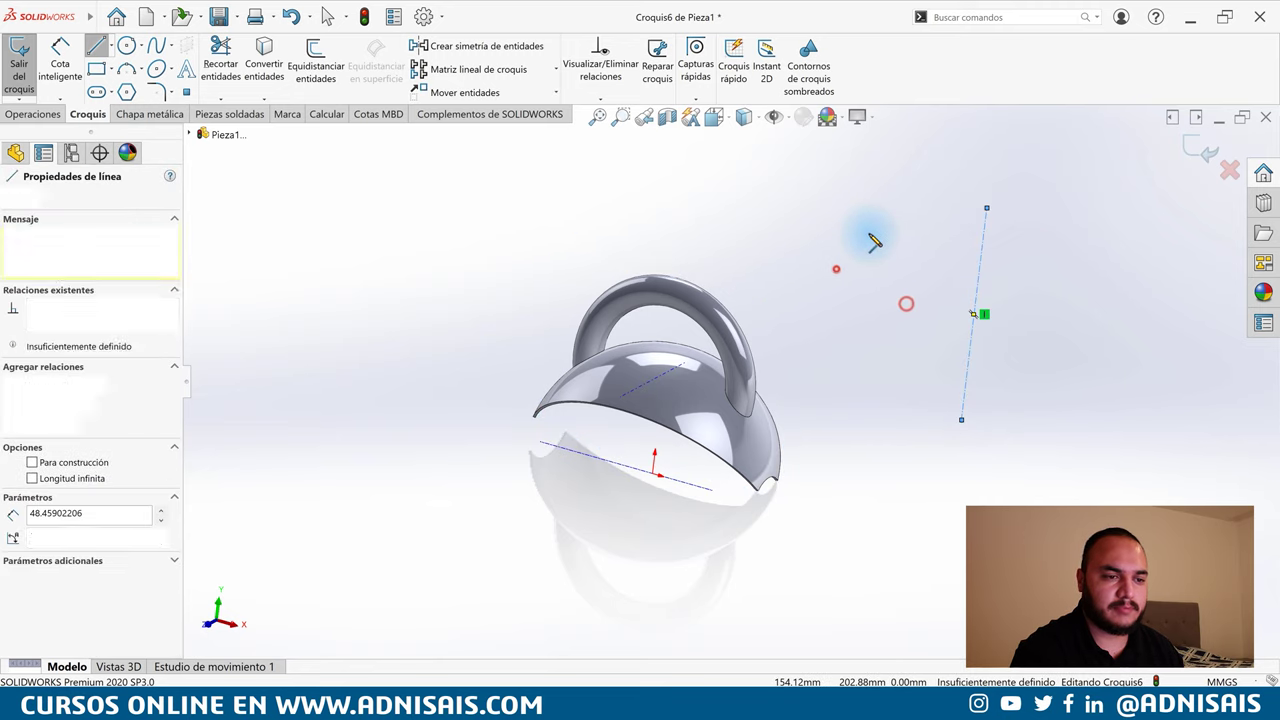
{"action": "left_click", "coordinate": [908, 210]}
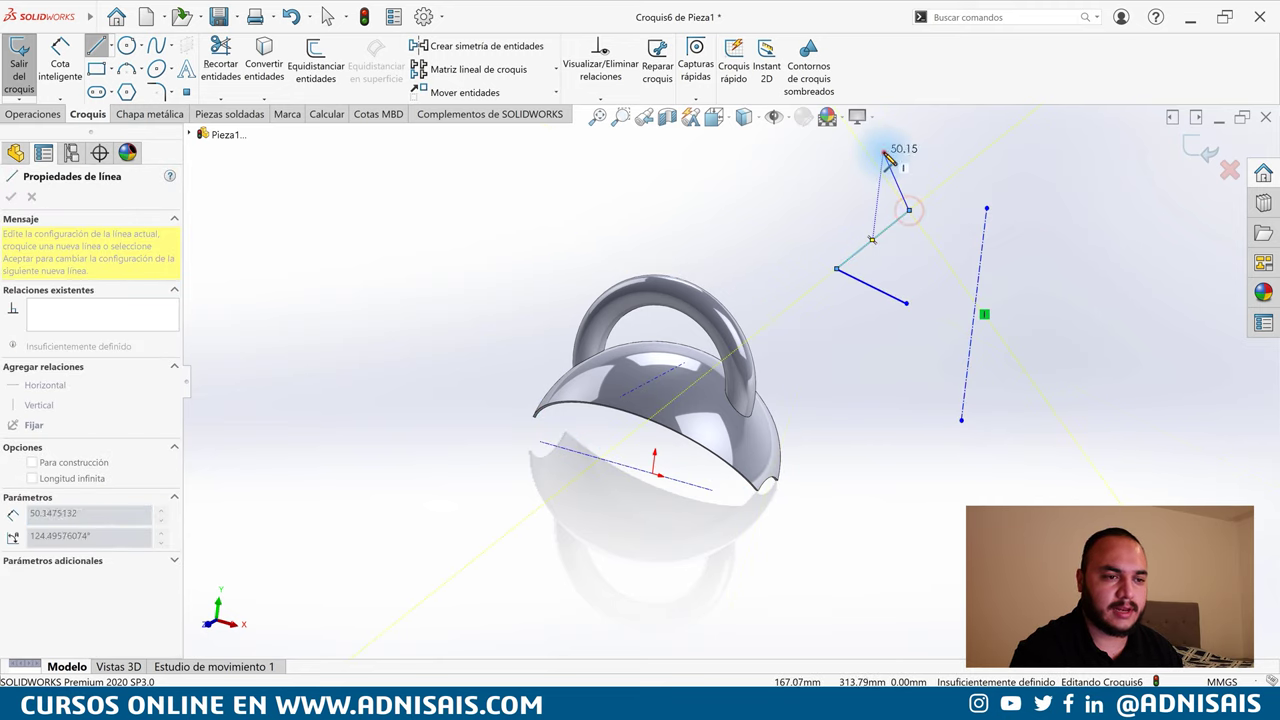
{"action": "left_click", "coordinate": [883, 152]}
{"action": "key", "text": "Escape"}
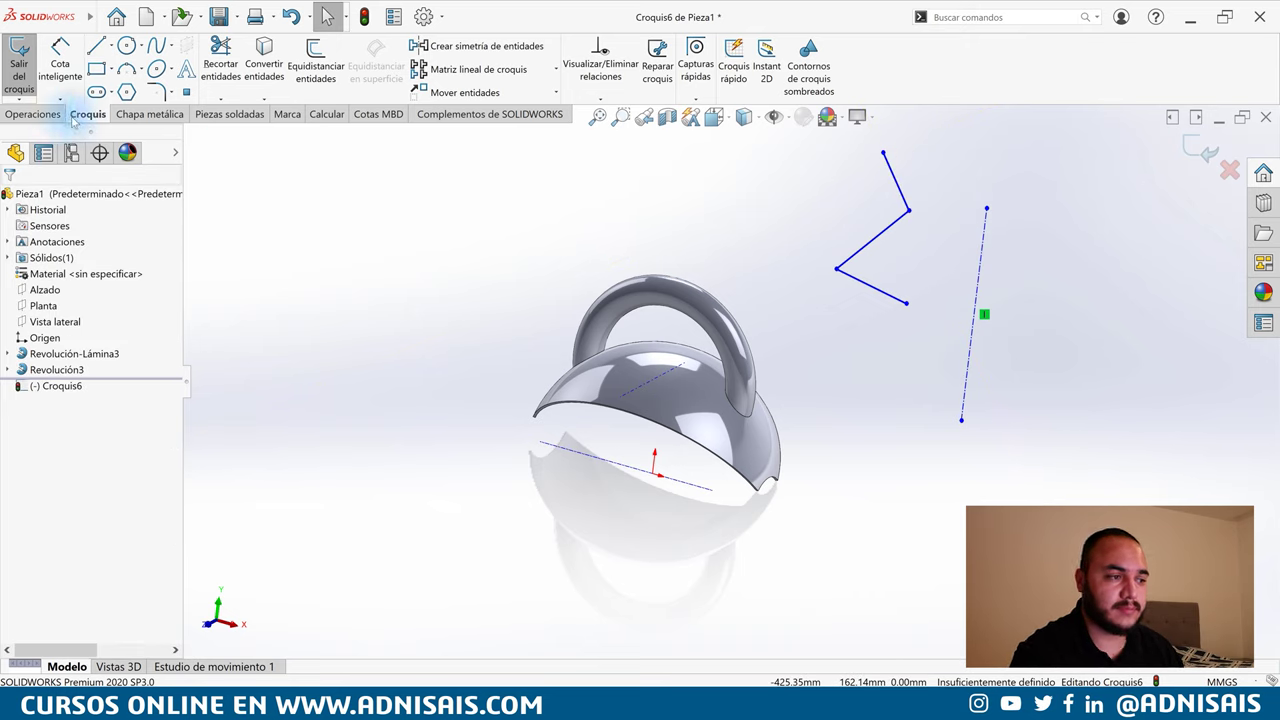
{"action": "left_click", "coordinate": [42, 118]}
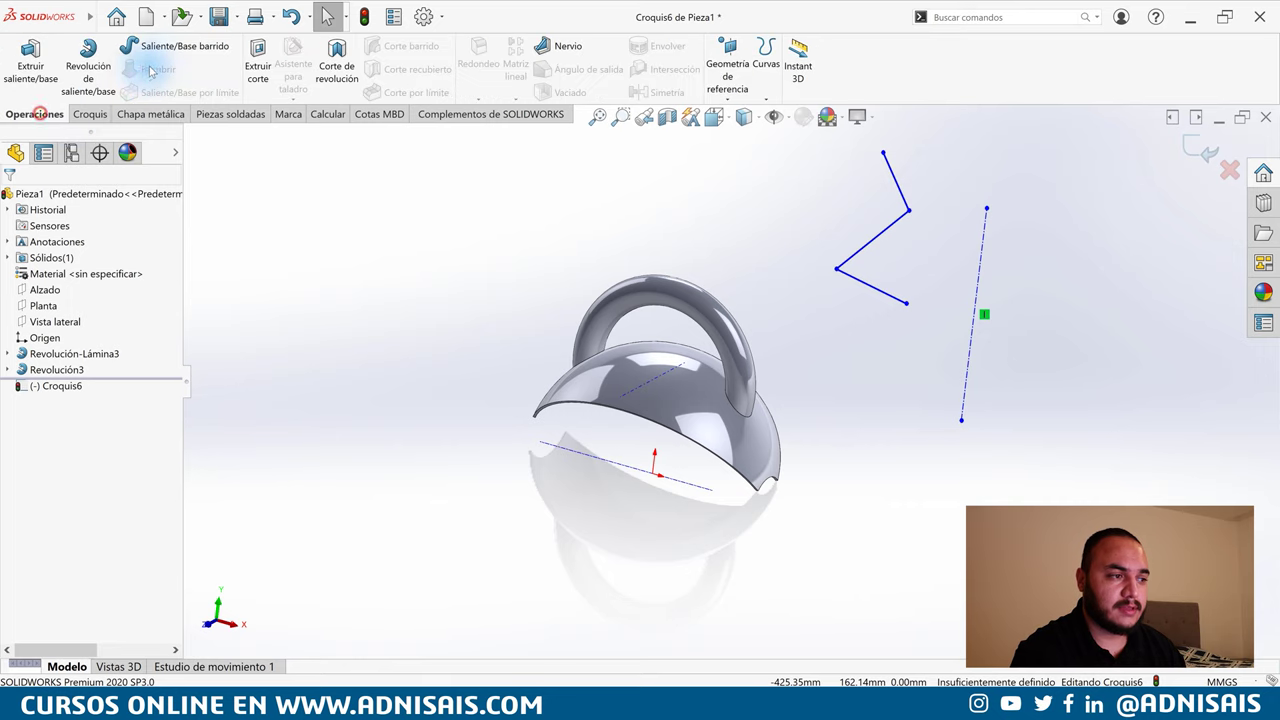
{"action": "left_click", "coordinate": [88, 68]}
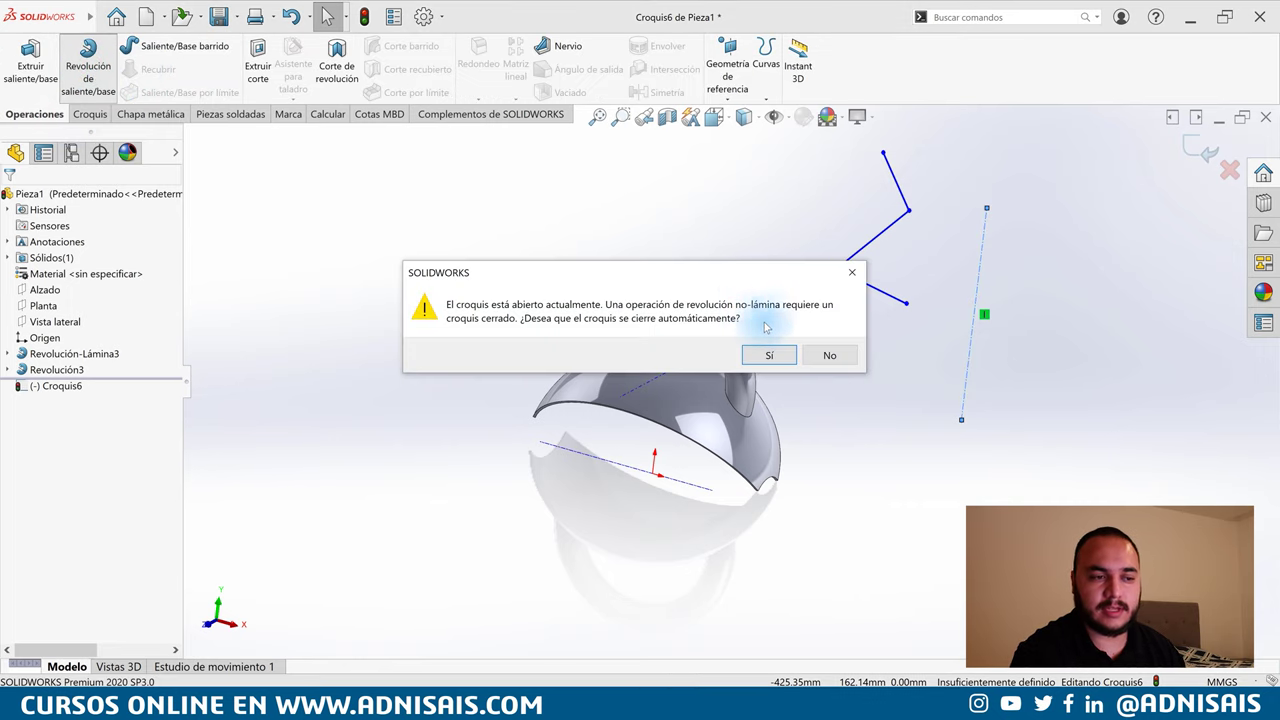
{"action": "left_click", "coordinate": [826, 355]}
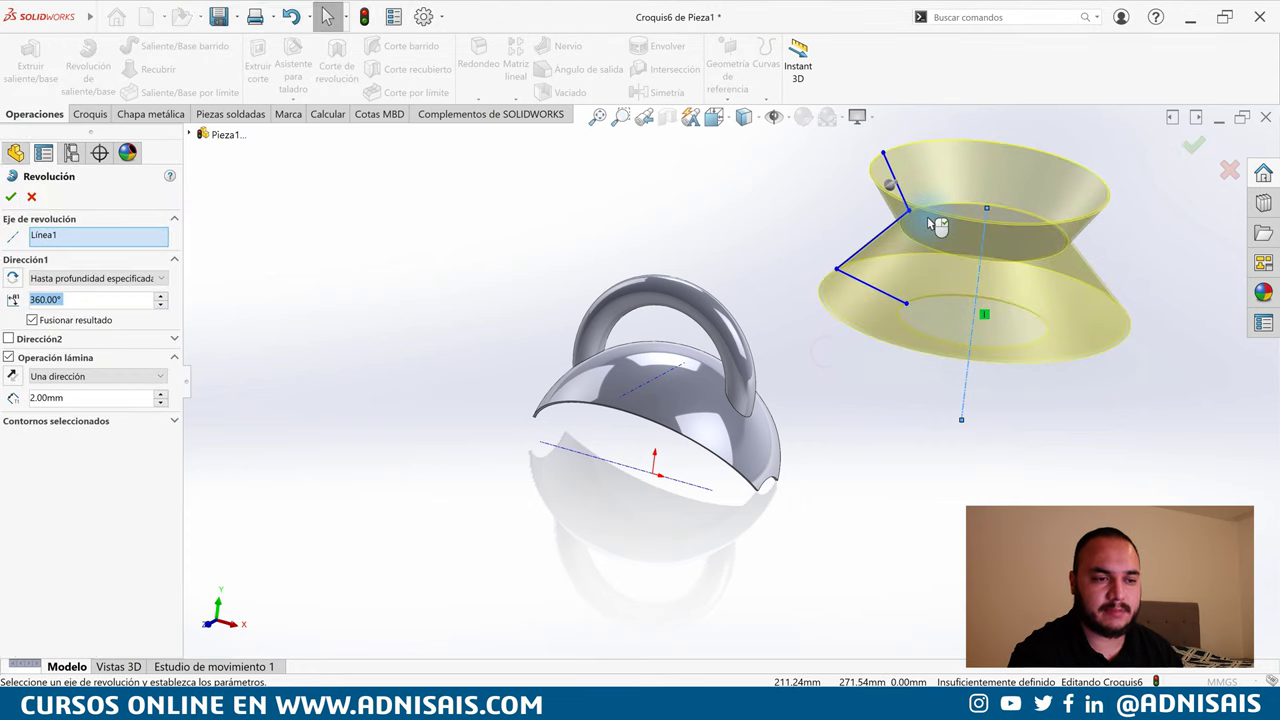
{"action": "middle_click_drag", "start_coordinate": [937, 225], "coordinate": [960, 200]}
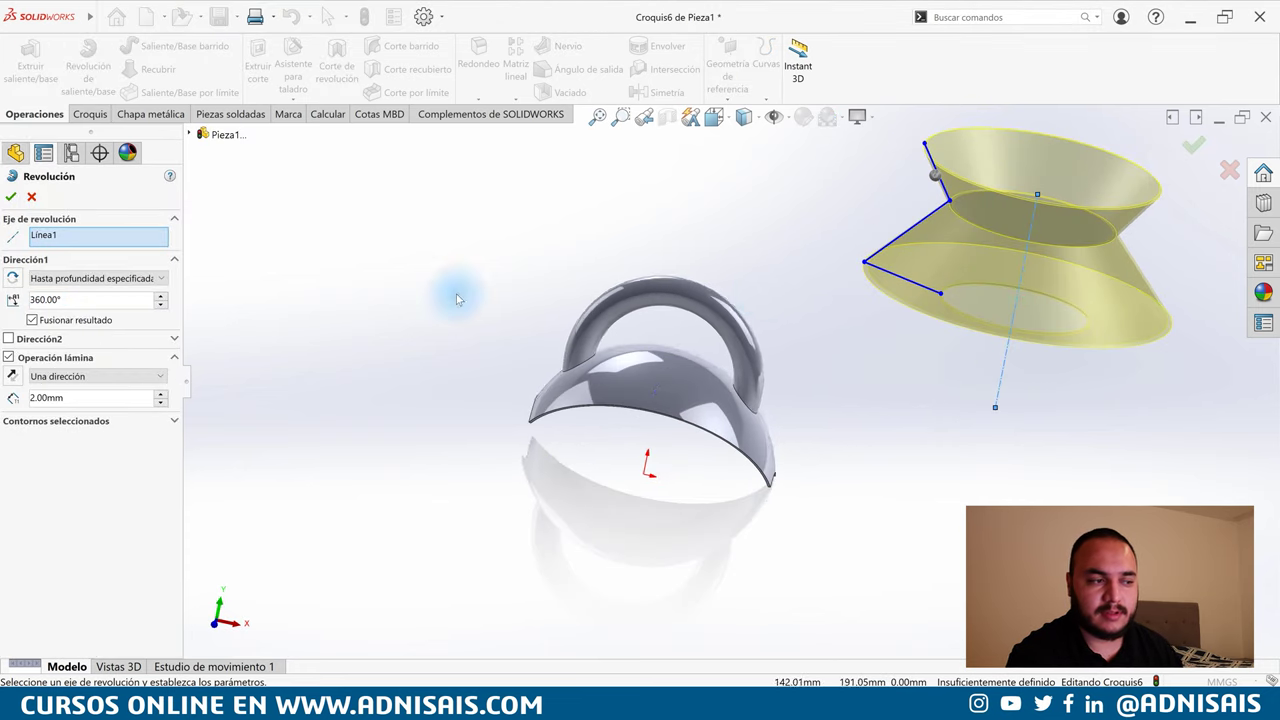
{"action": "left_click", "coordinate": [31, 197]}
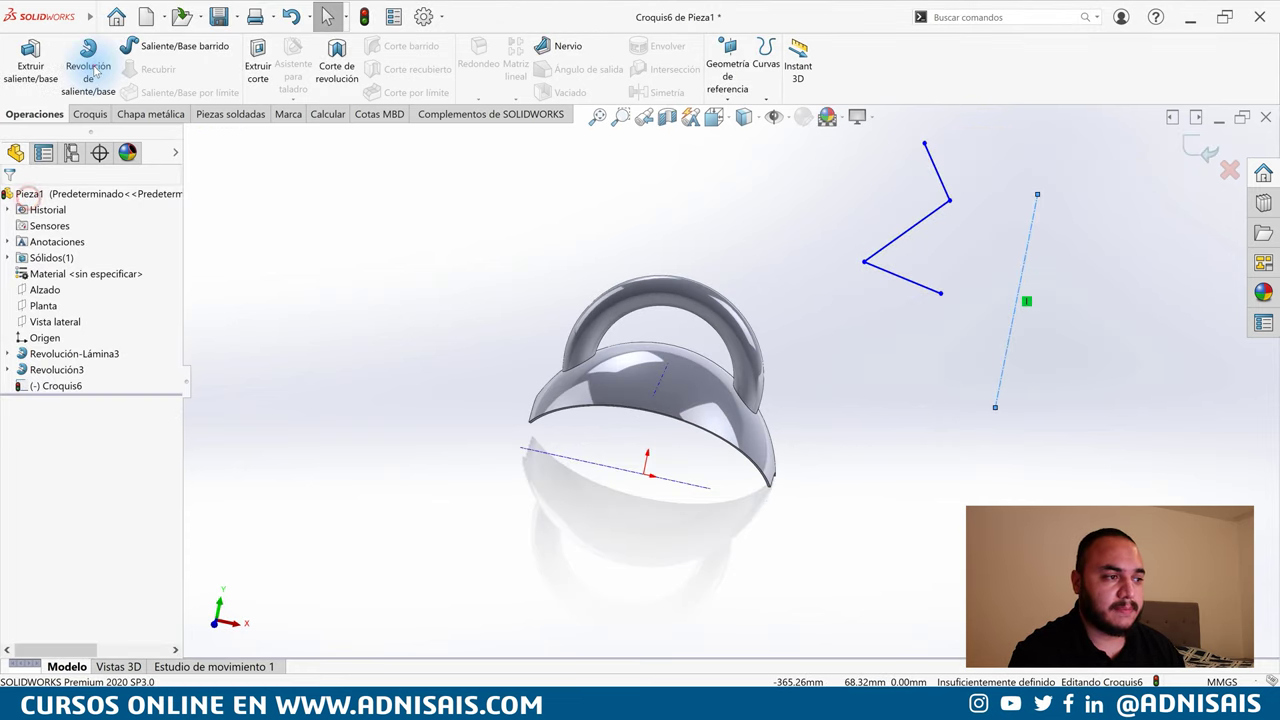
{"action": "left_click", "coordinate": [88, 58]}
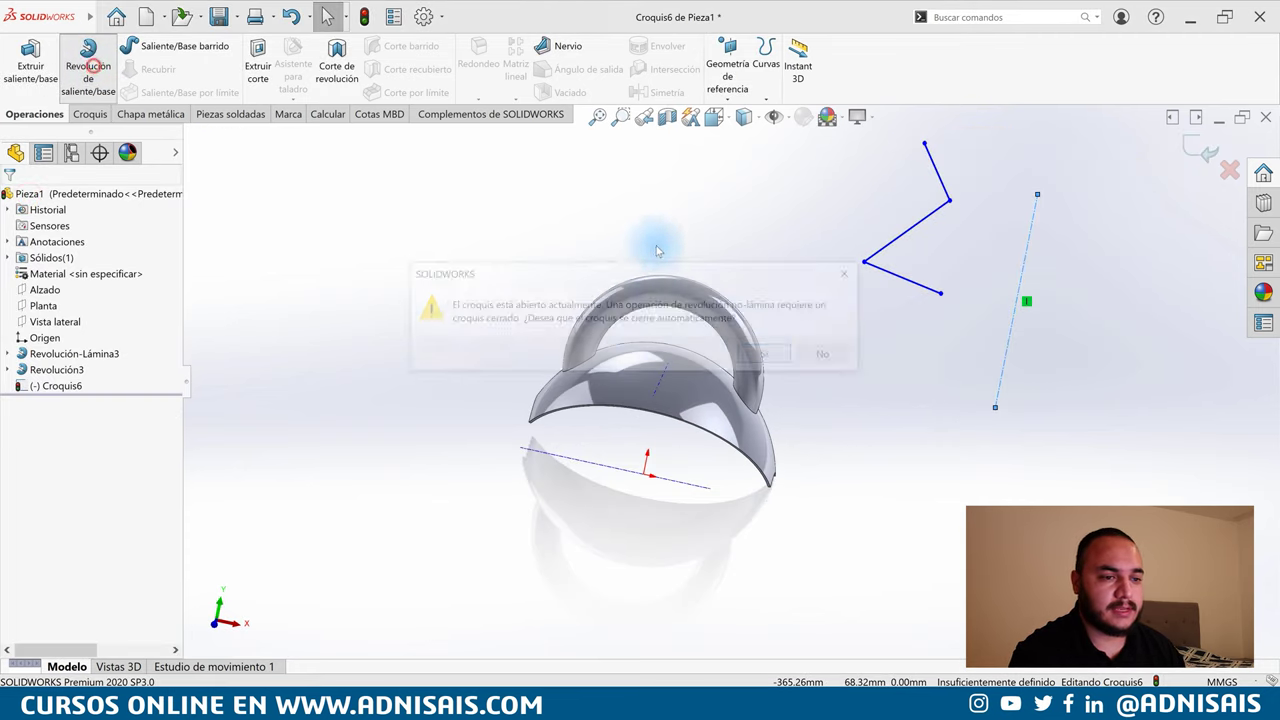
{"action": "left_click", "coordinate": [769, 357]}
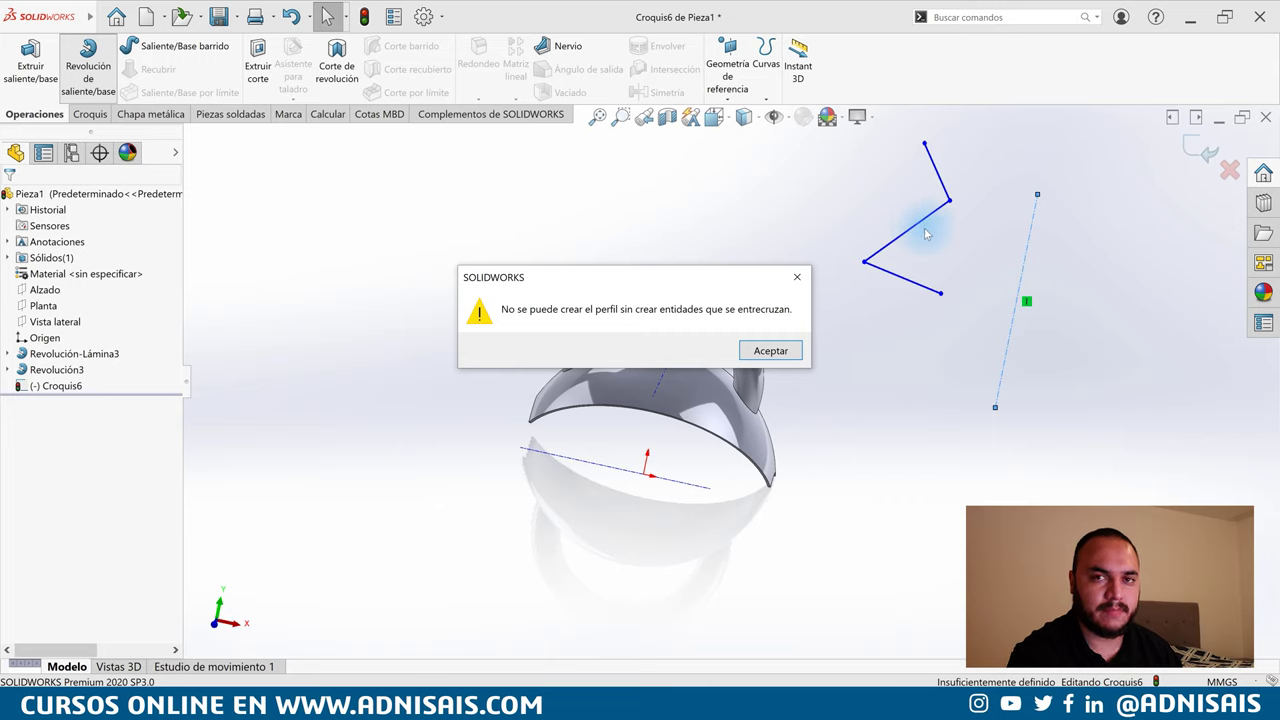
{"action": "left_click", "coordinate": [760, 351]}
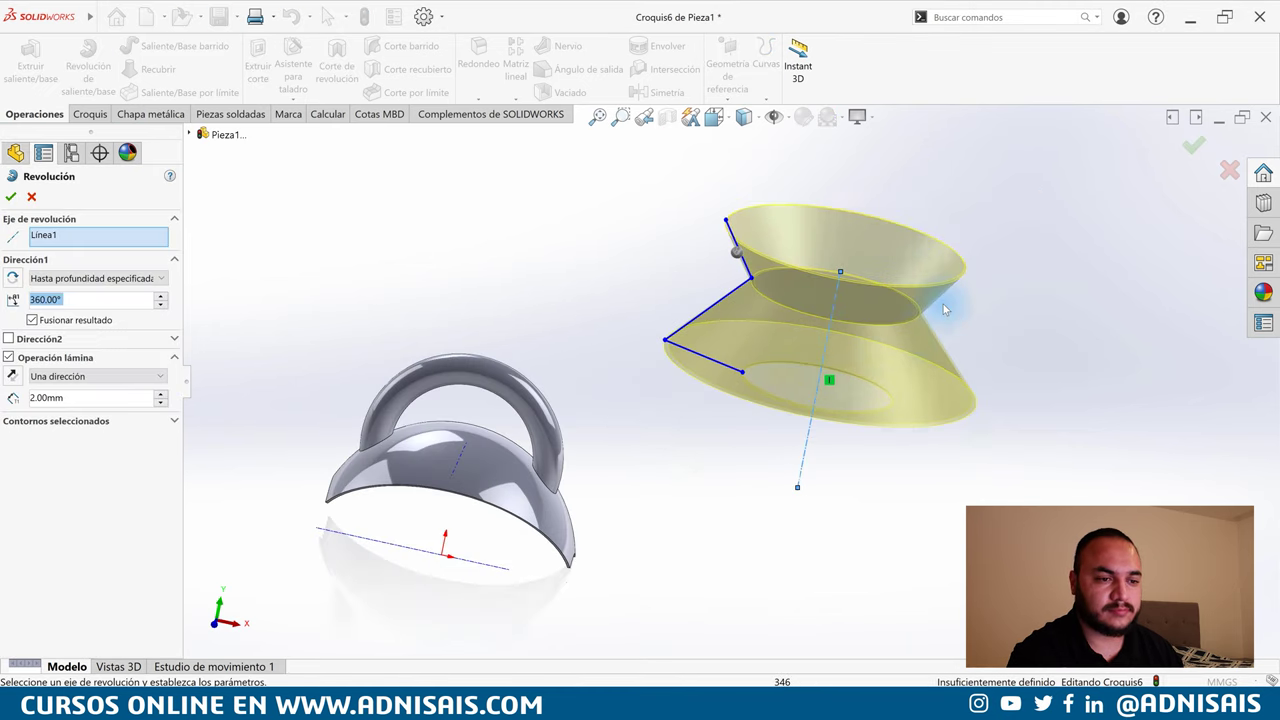
{"action": "mouse_move", "coordinate": [945, 310]}
{"action": "middle_mouse_down"}
{"action": "mouse_move", "coordinate": [957, 229]}
{"action": "mouse_move", "coordinate": [963, 300]}
{"action": "middle_mouse_up"}
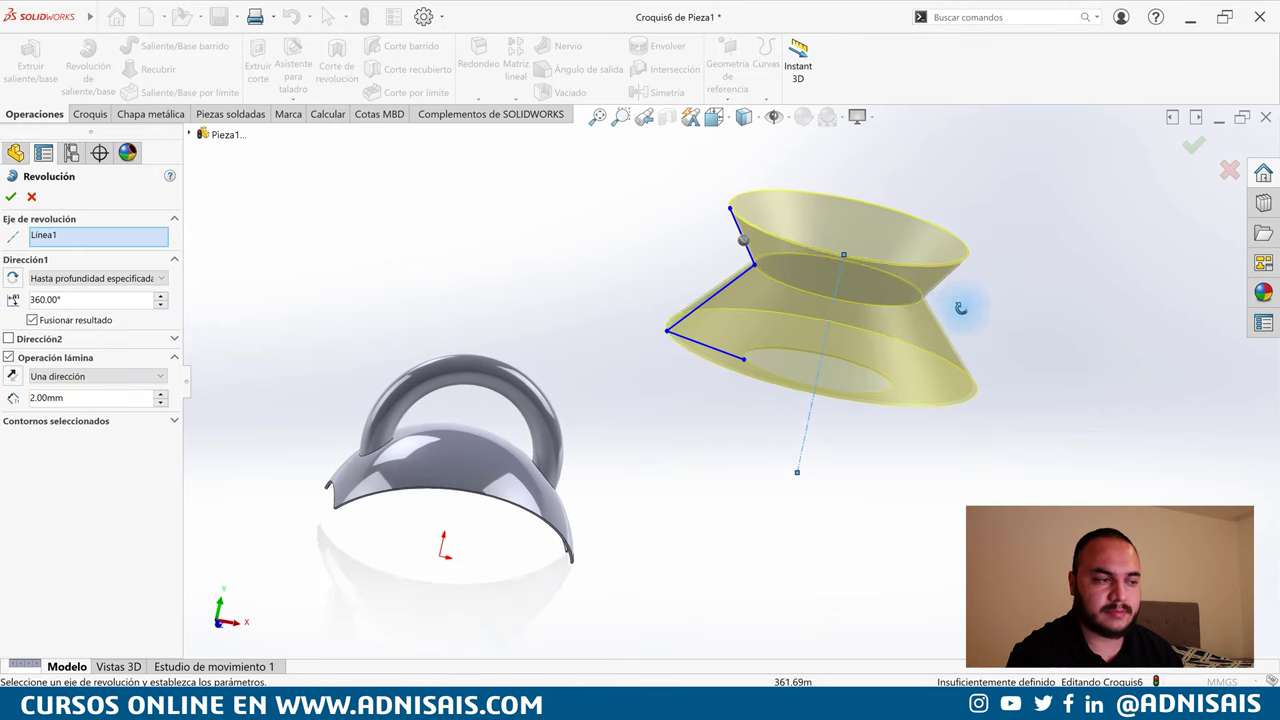
{"action": "left_click", "coordinate": [32, 197]}
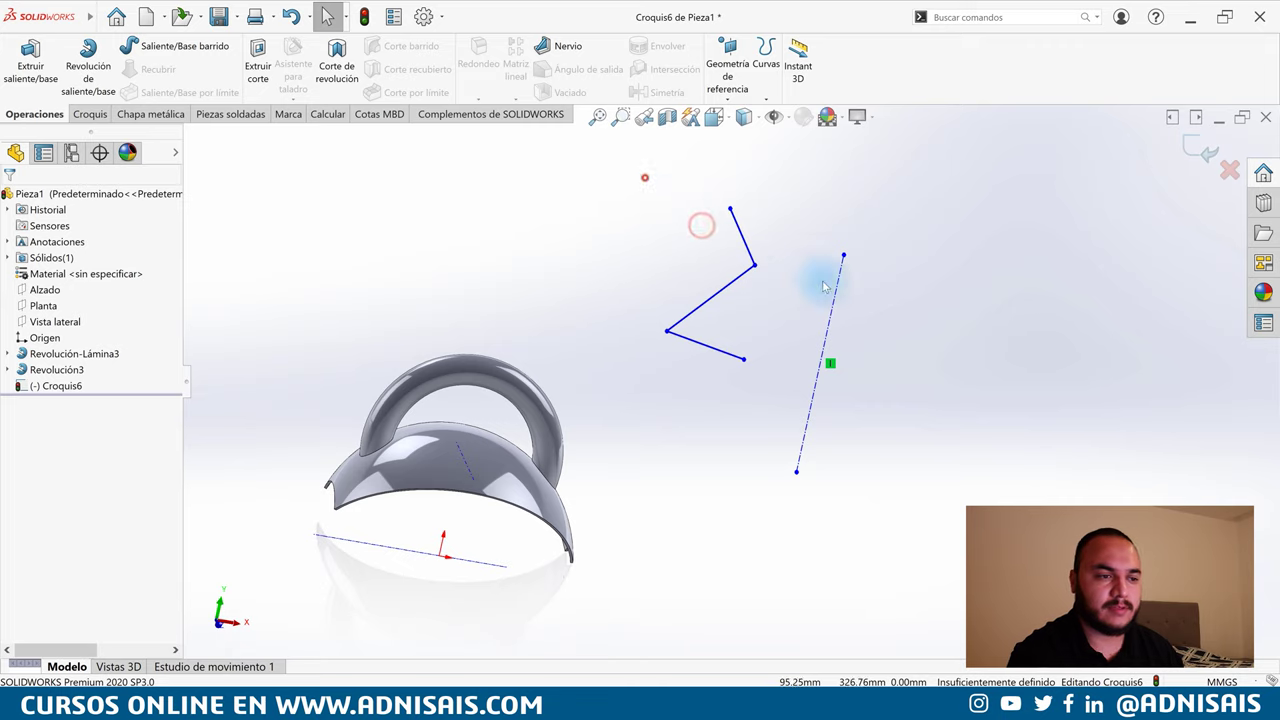
{"action": "left_click_drag", "start_coordinate": [645, 177], "coordinate": [904, 456]}
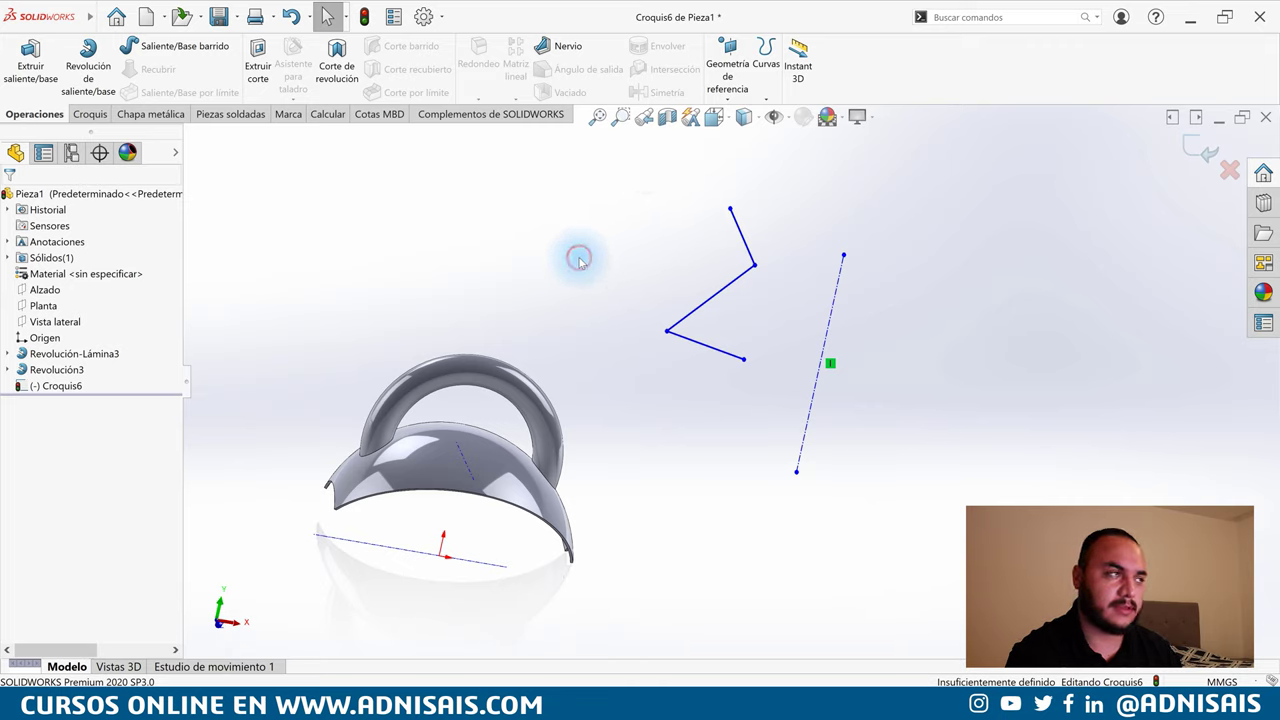